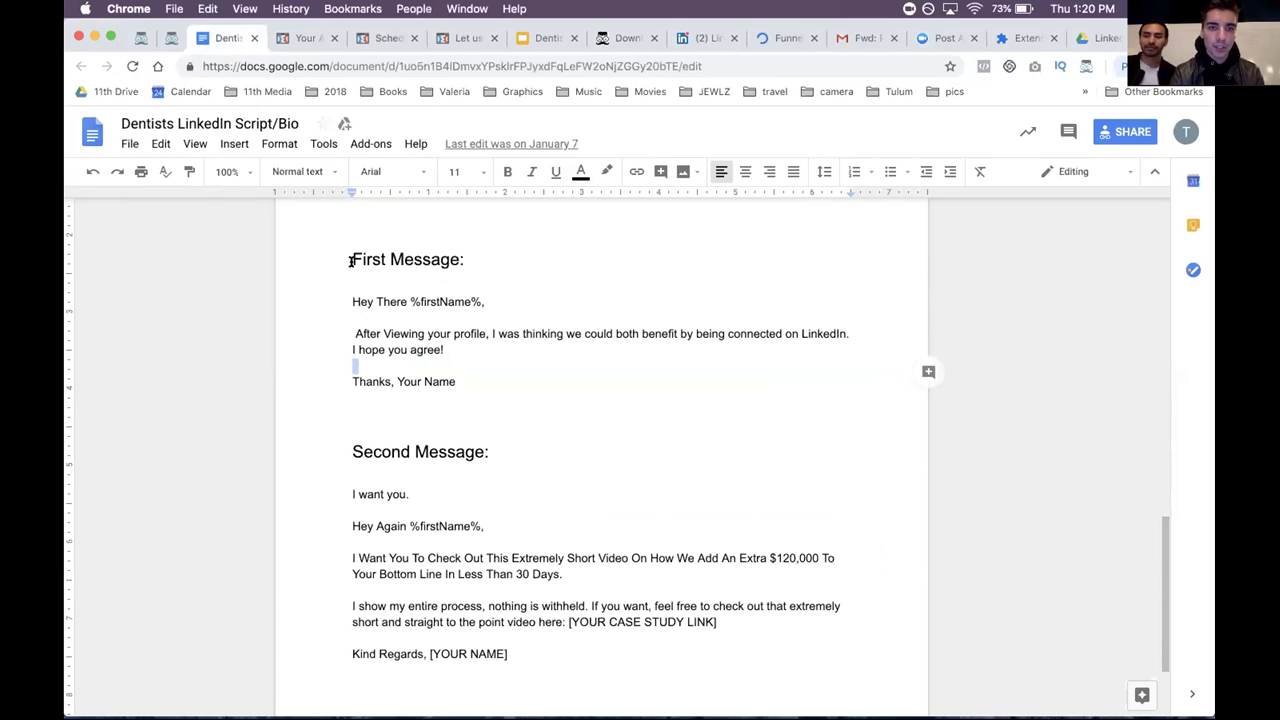
- Copy the Google Doc's First Message script into the Game Changer 1st Message template's message box
left_click(346, 286)
left_click(512, 381, "shift")
key("super+c")
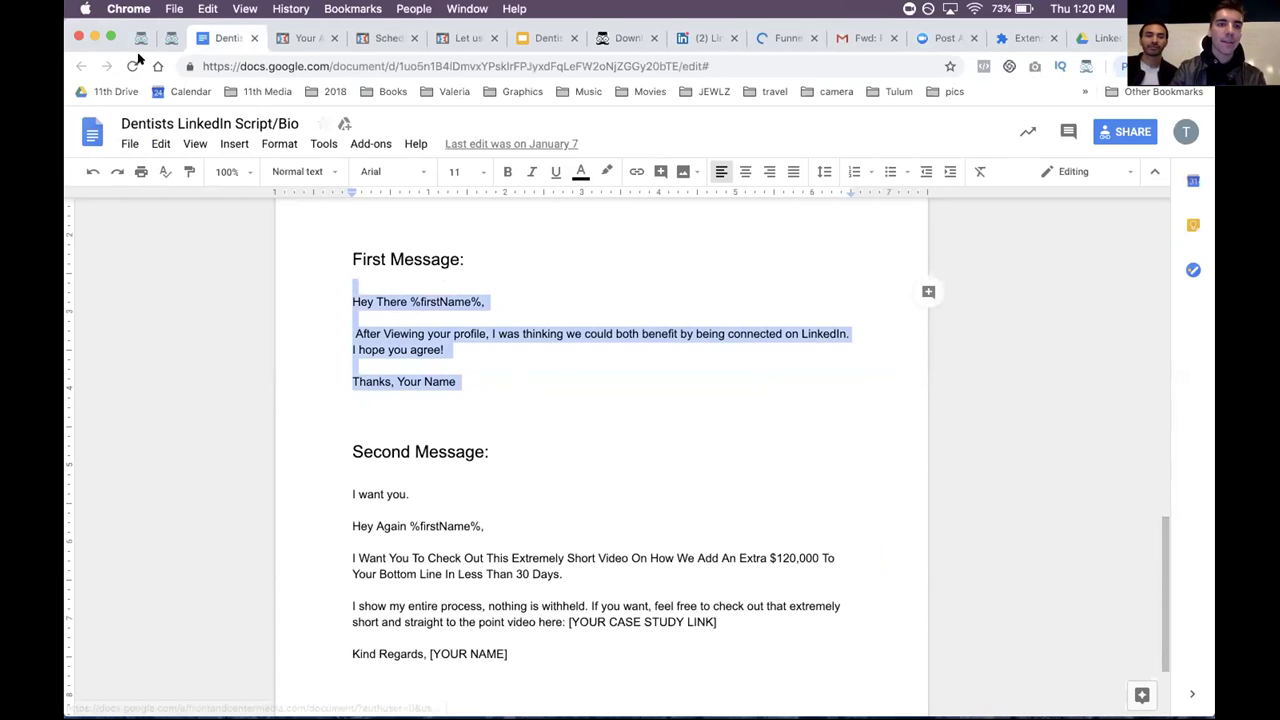
key("ctrl+shift+Tab")
key("super+v")
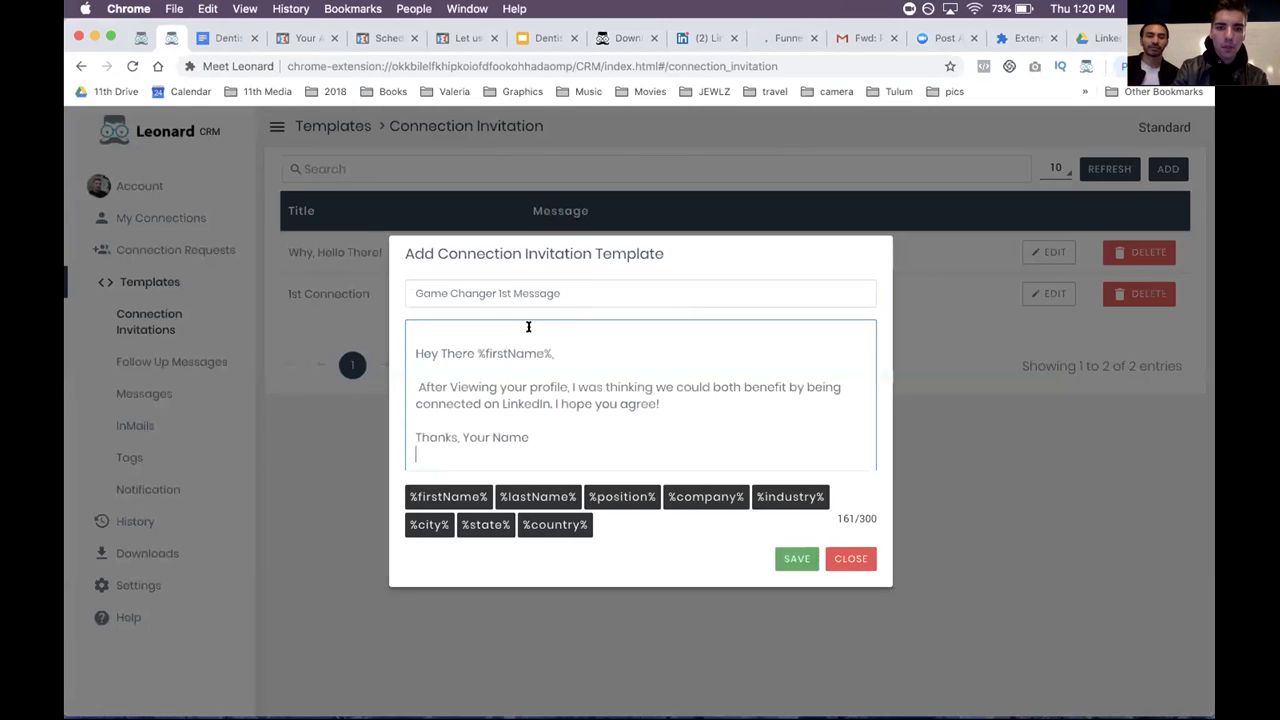
- Remove the leading blank line, replace 'Your Name' with the sender's name, and save the template
left_click(413, 350)
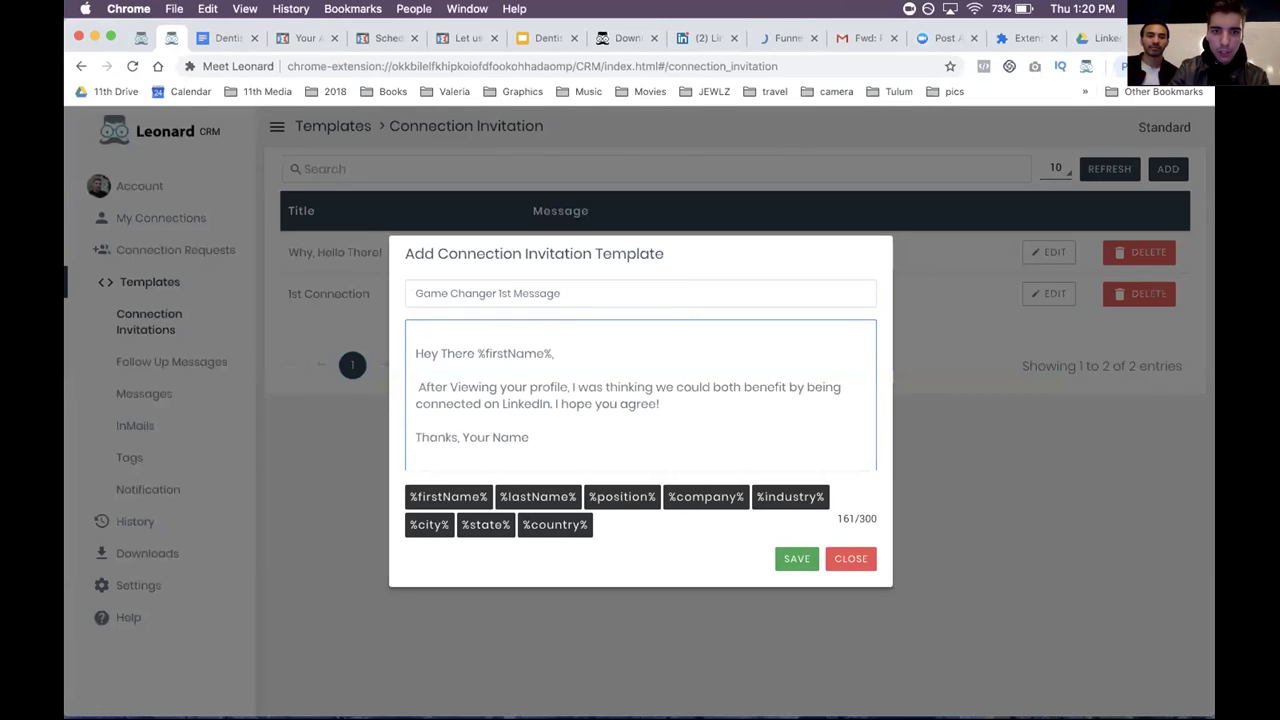
key("BackSpace")
left_click_drag(530, 420, 463, 417)
type("Tem pl")
key("BackSpace")
key("BackSpace")
key("BackSpace")
type("pla")
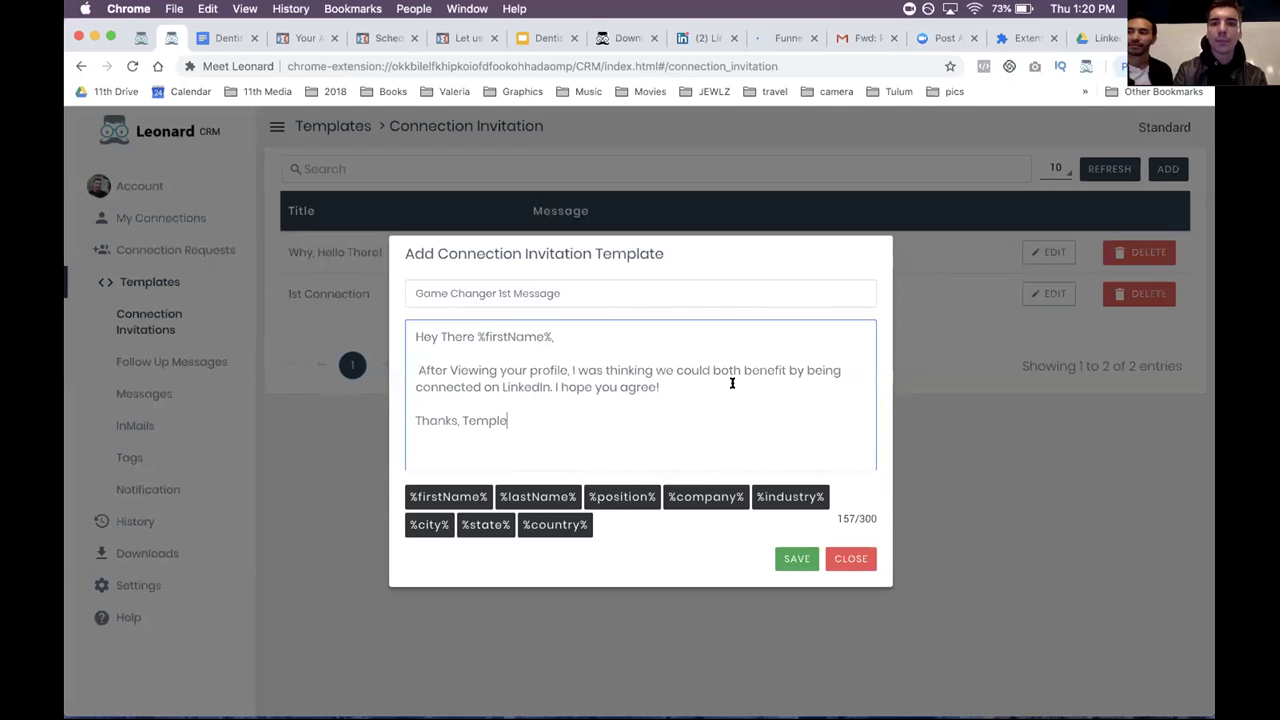
left_click(797, 559)
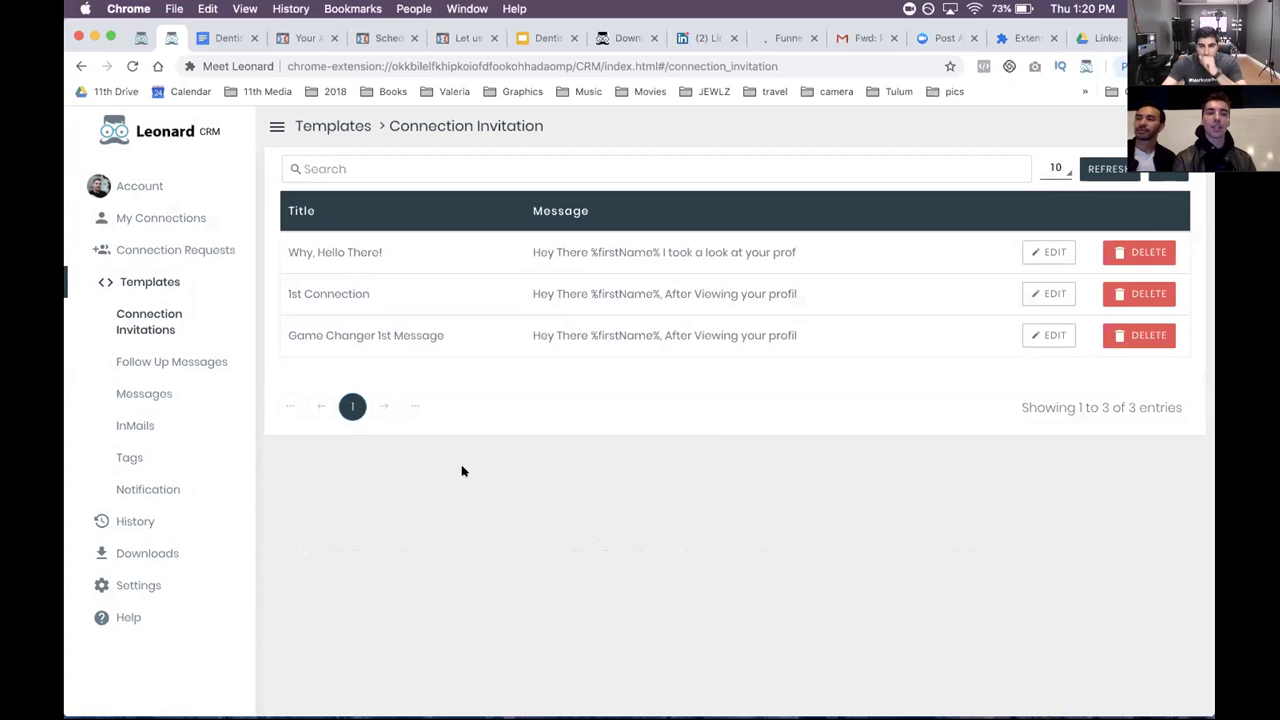
left_click(165, 362)
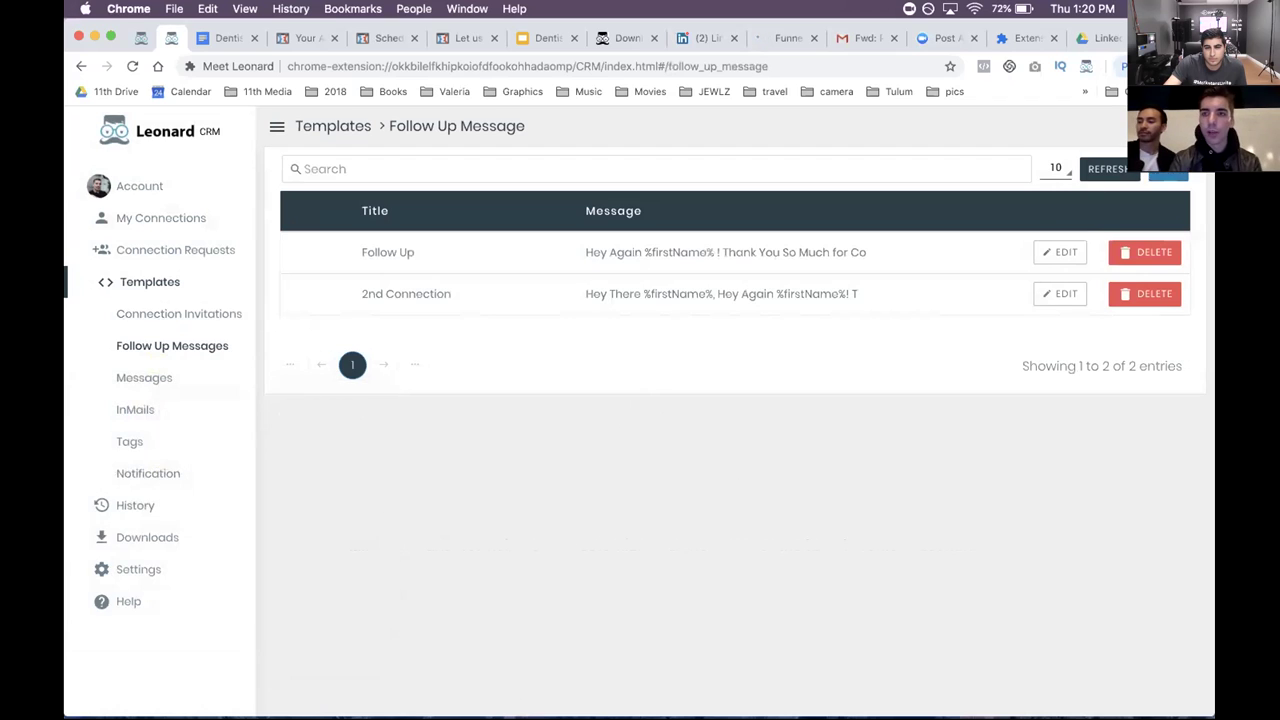
- Add a new follow-up template titled 'Game Changer 2nd Message'
left_click(1168, 170)
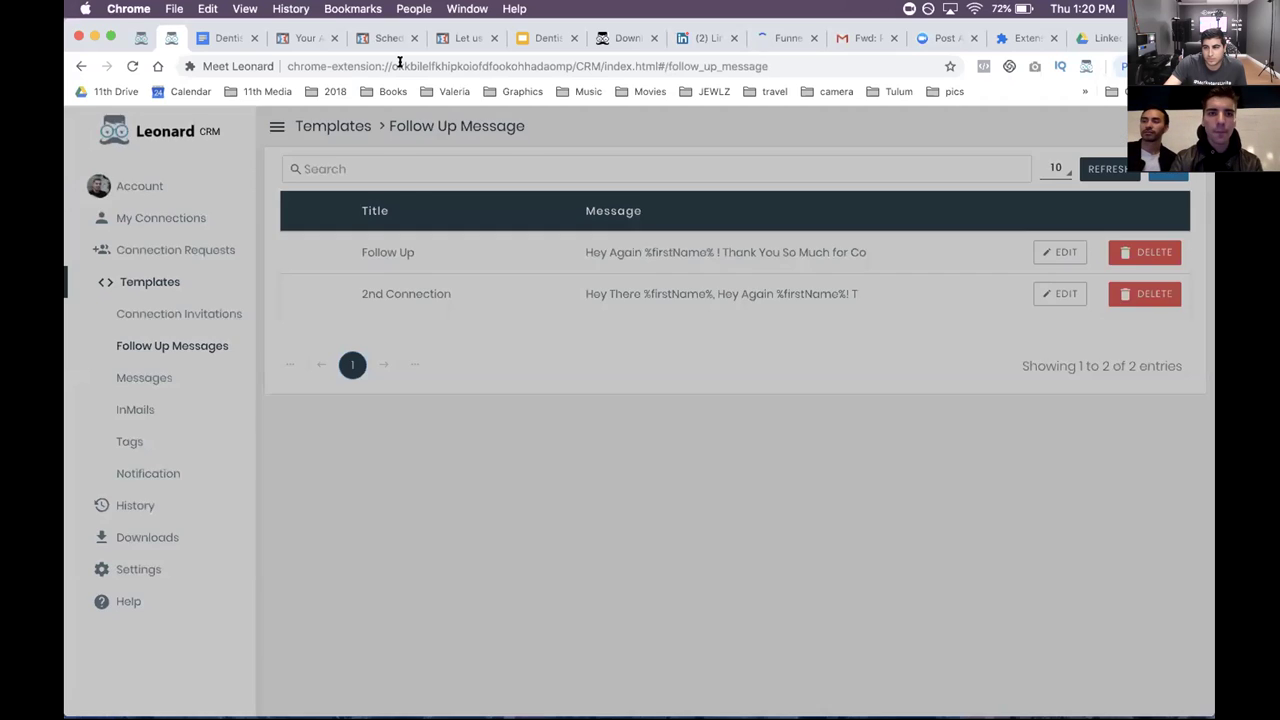
left_click(494, 277)
type("Game Chang")
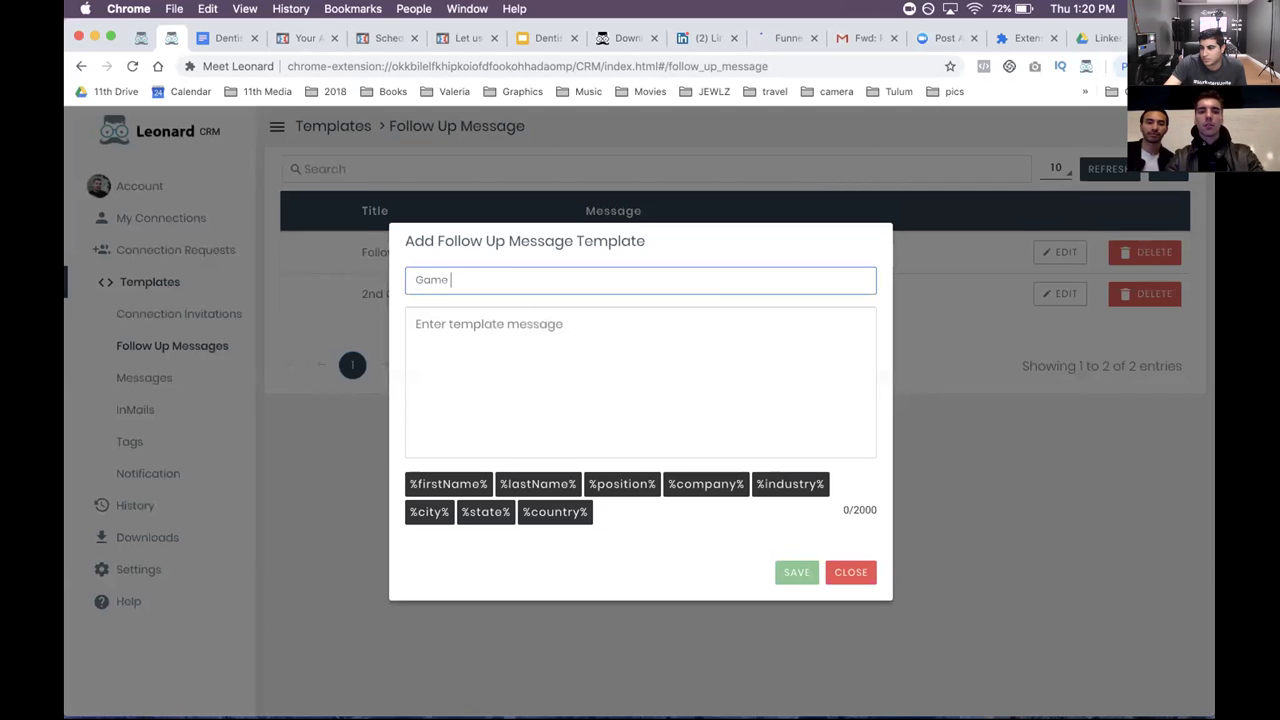
key("BackSpace")
key("BackSpace")
key("BackSpace")
type("anger 2nd Message")
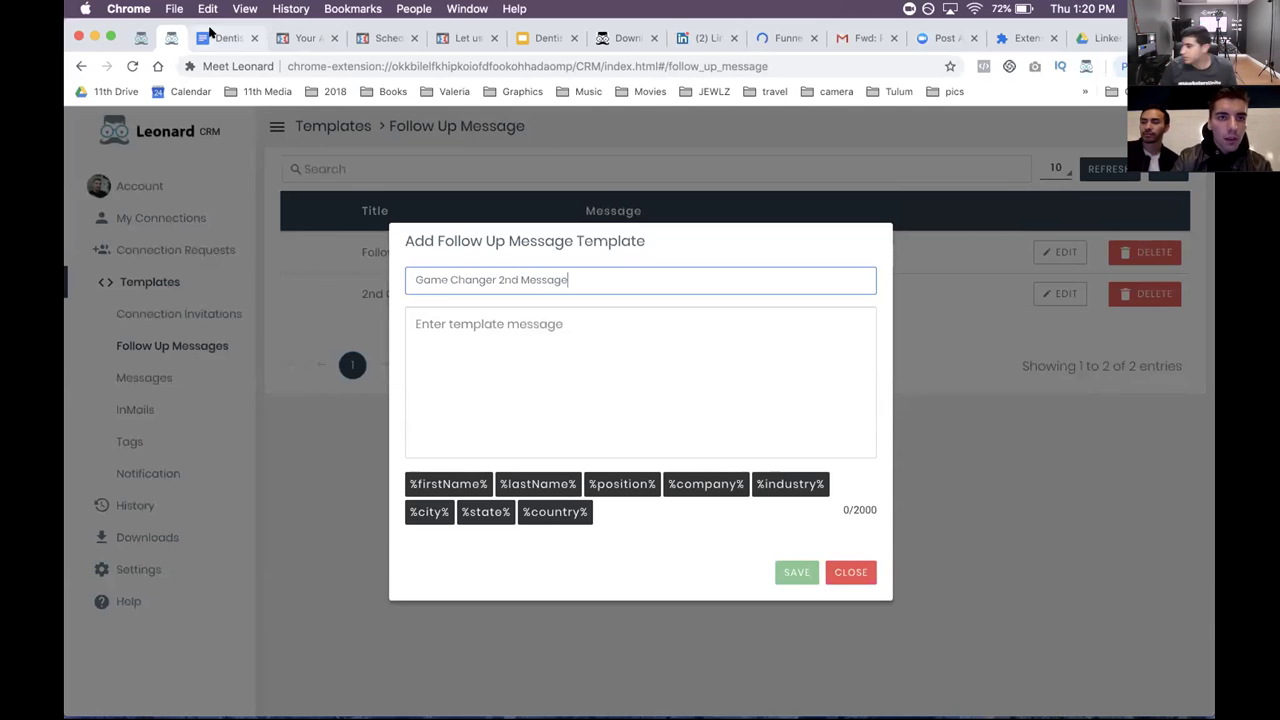
- Copy the Second Message script from the Google Doc into the template's message box
left_click(222, 38)
scroll(540, 520, "down", 4)
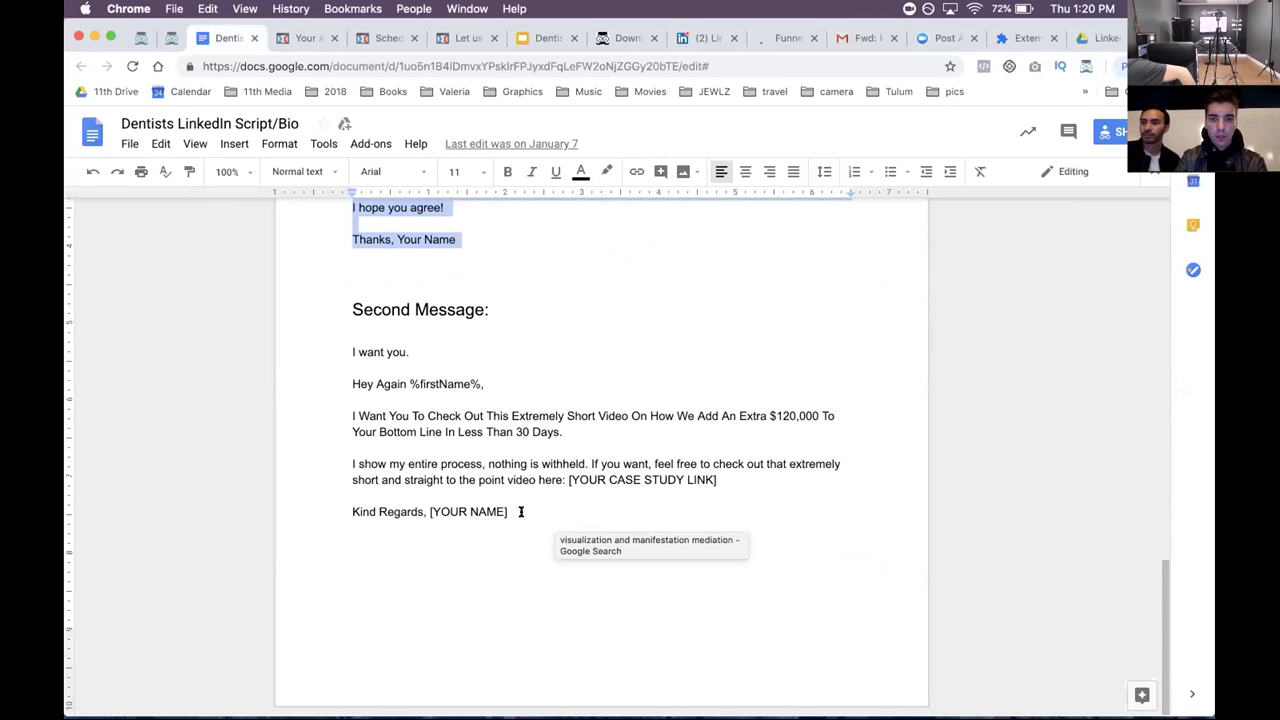
left_click(520, 511)
left_click_drag(520, 511, 317, 350)
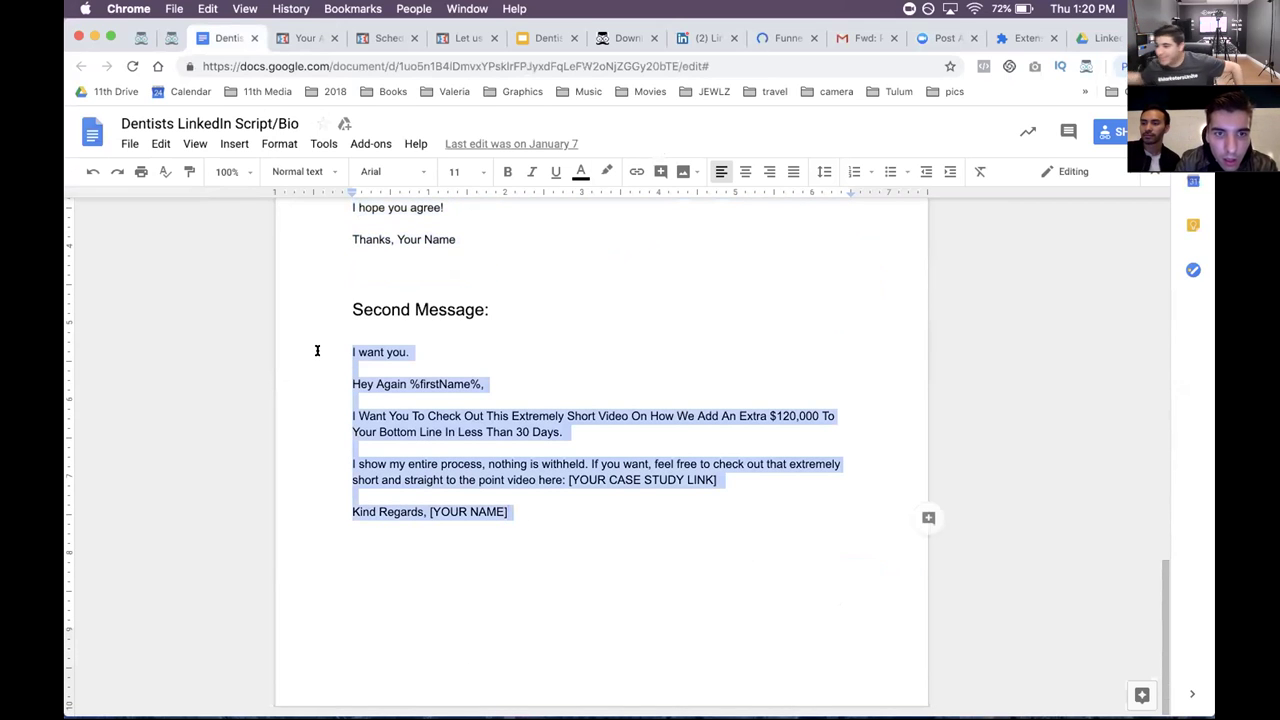
key("super+c")
left_click(172, 38)
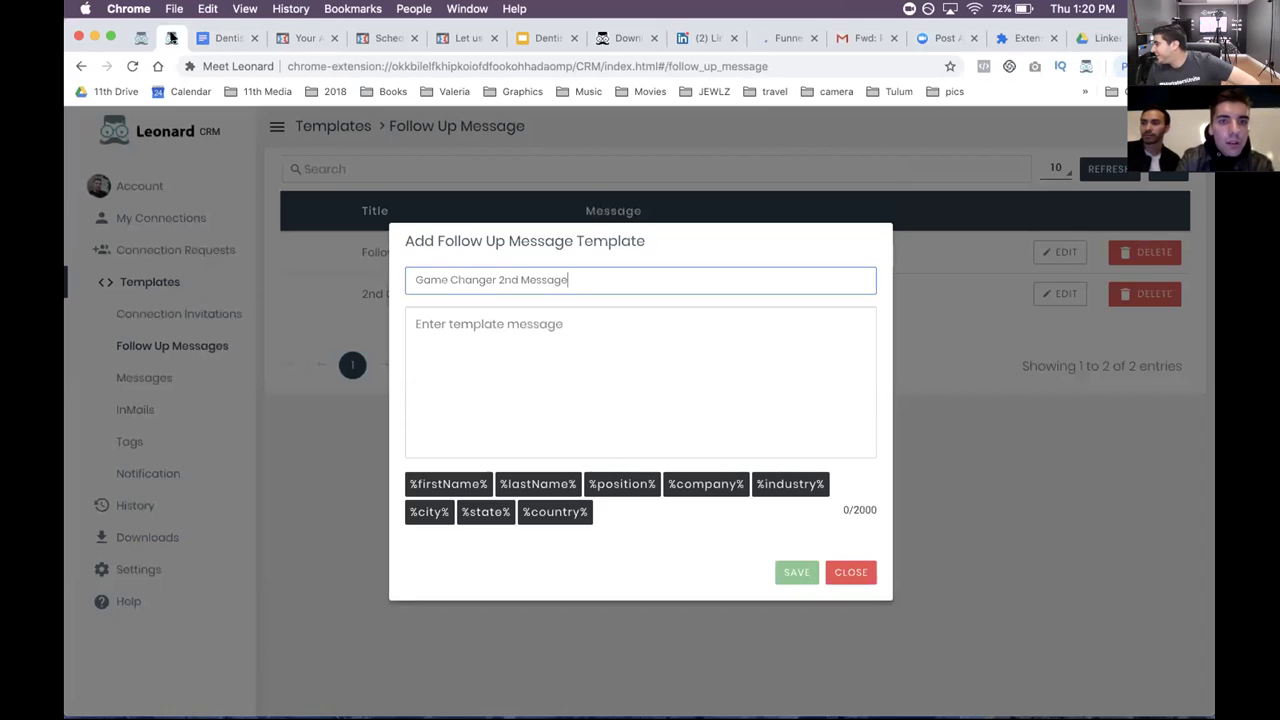
left_click(527, 329)
key("super+v")
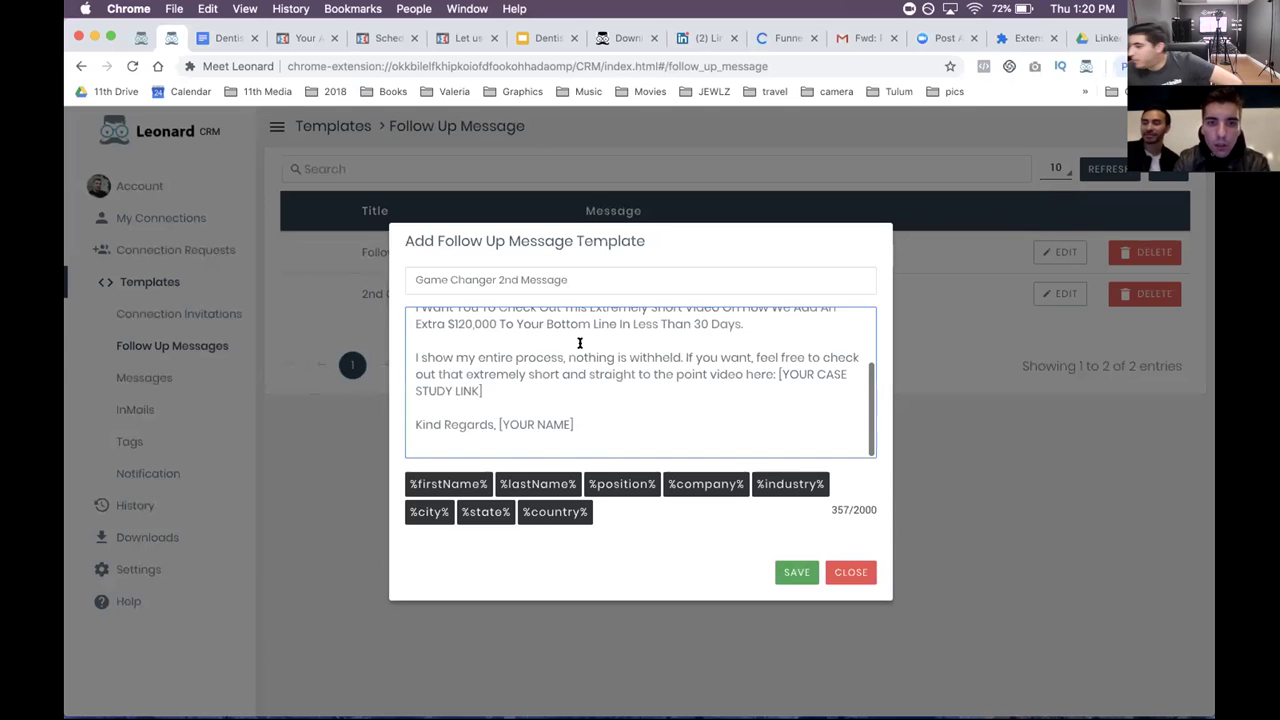
- Replace the [YOUR NAME] placeholder with the sender's name and the case study link placeholder with 'link'
scroll(527, 329, "up", 1)
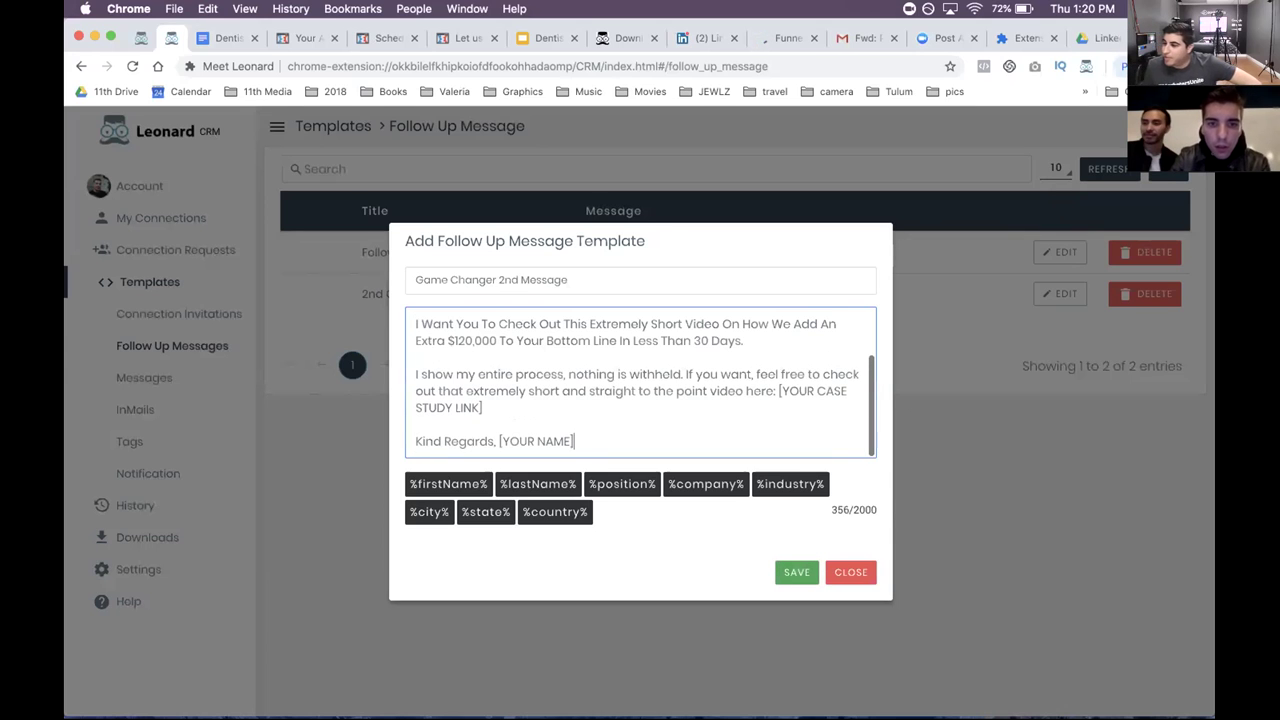
left_click(494, 438, "shift")
key("BackSpace")
type("Temple")
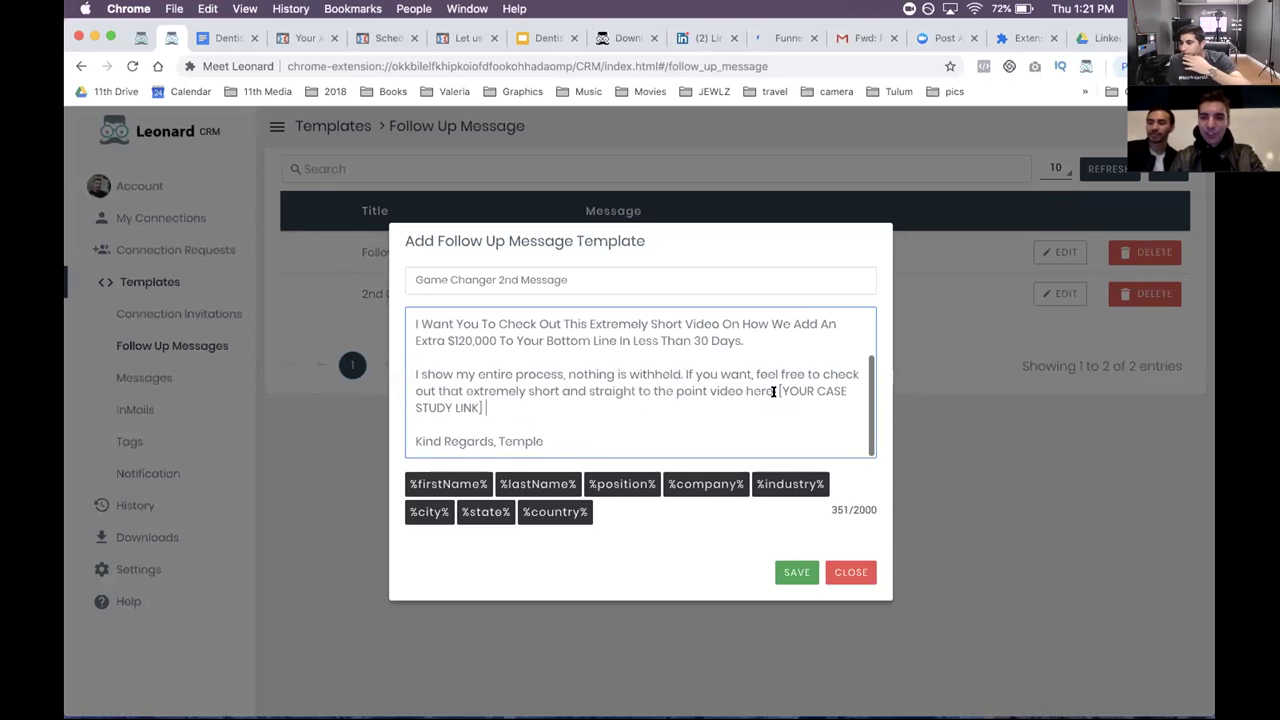
left_click_drag(779, 403, 773, 391)
type("link")
- Delete the leftover 'link' after 'video here', end the line with a colon, and save the template
scroll(700, 390, "up", 5)
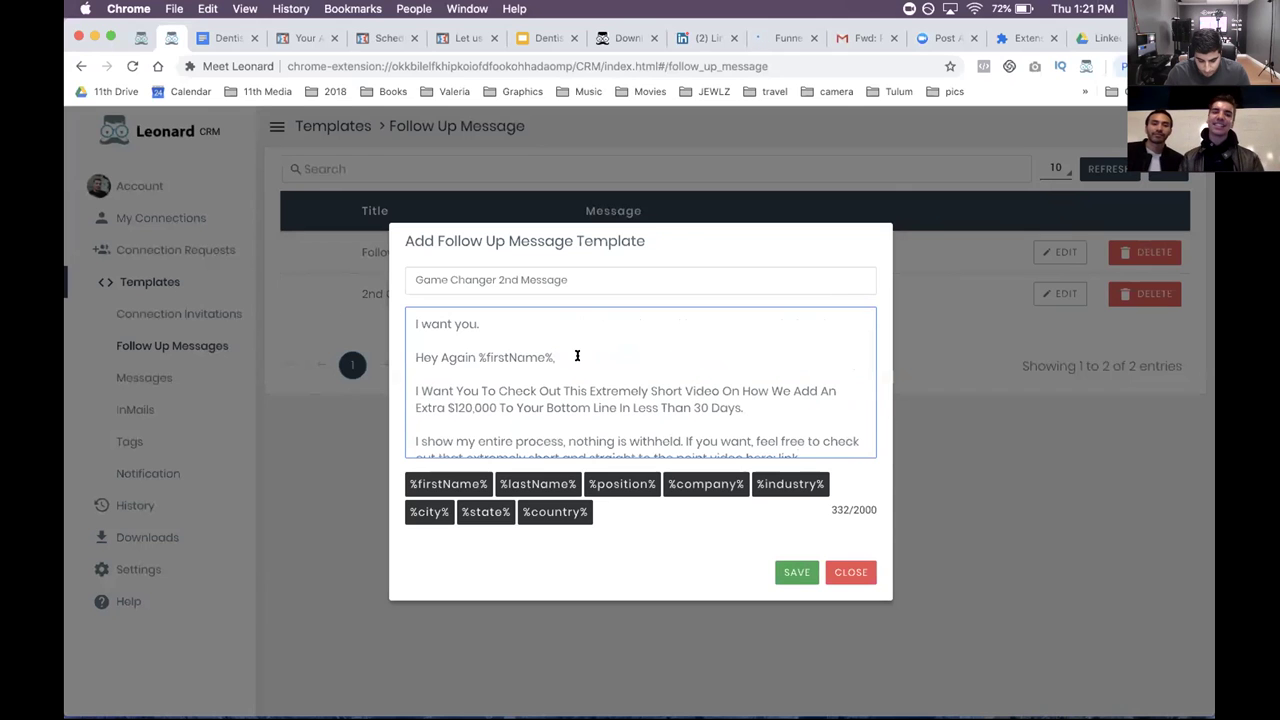
scroll(577, 356, "down", 2)
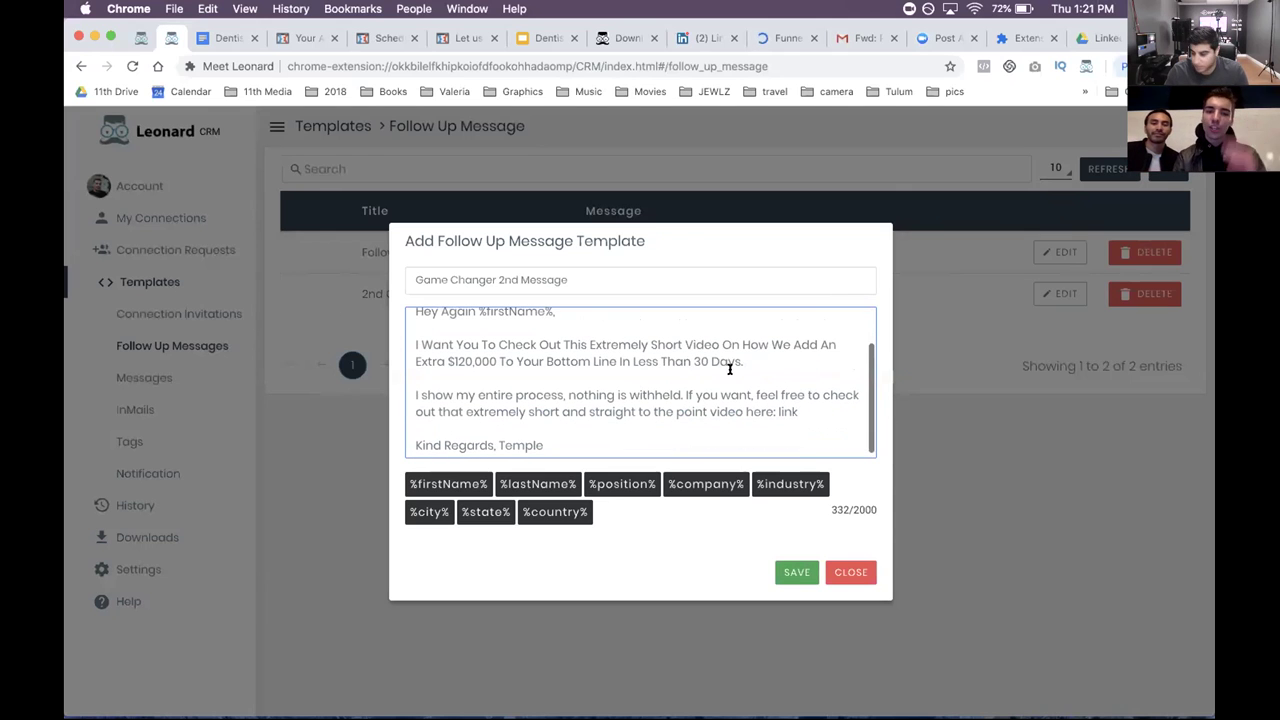
left_click(786, 369)
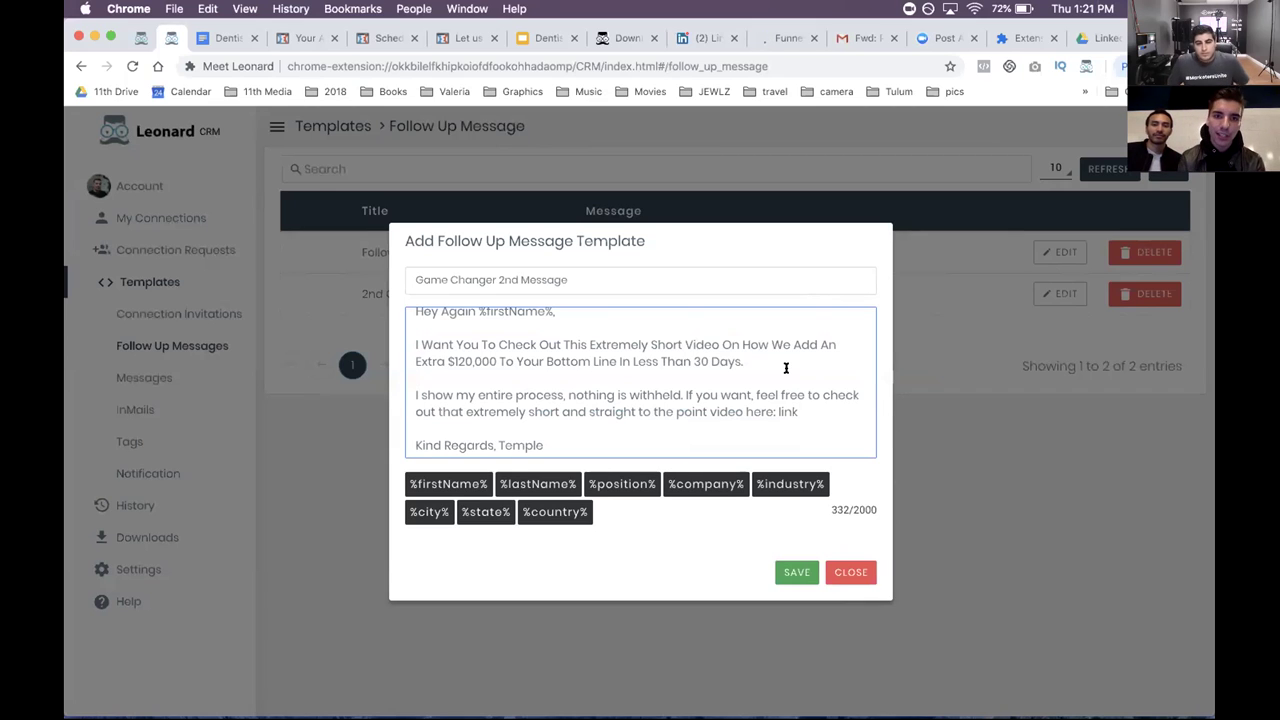
scroll(786, 368, "down", 1)
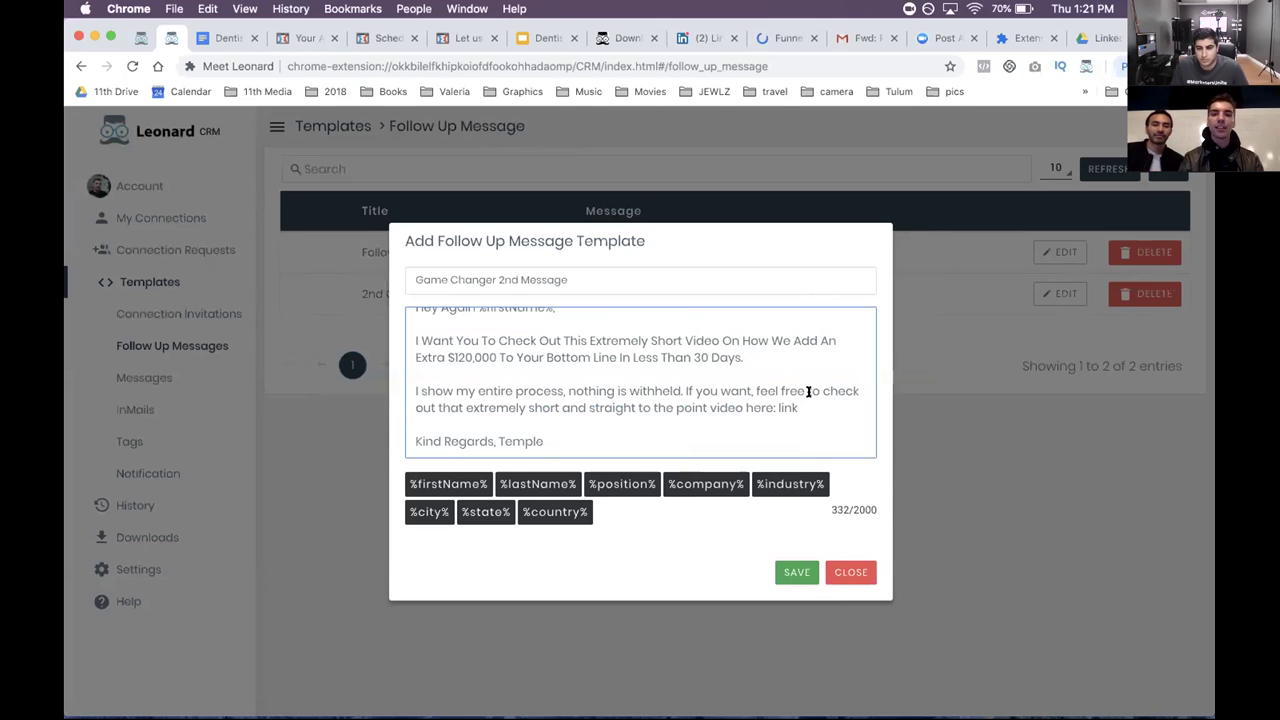
left_click_drag(798, 407, 775, 407)
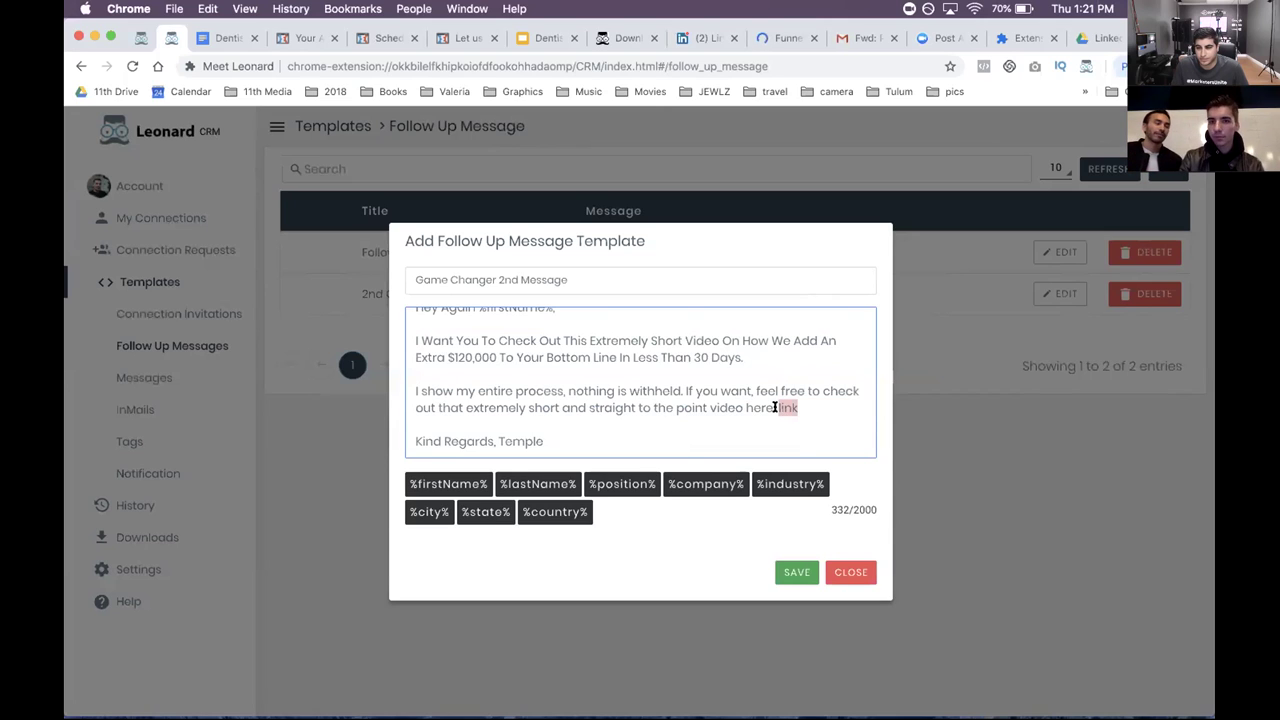
key("BackSpace")
type(":")
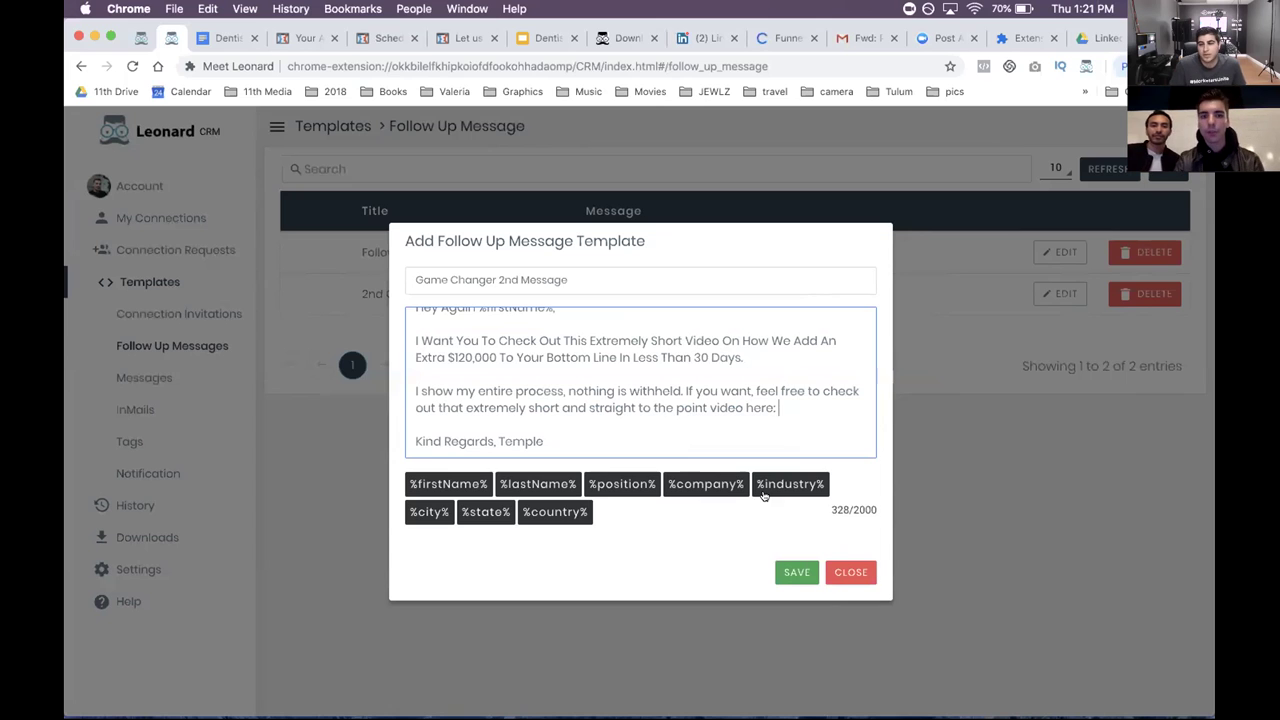
left_click(780, 572)
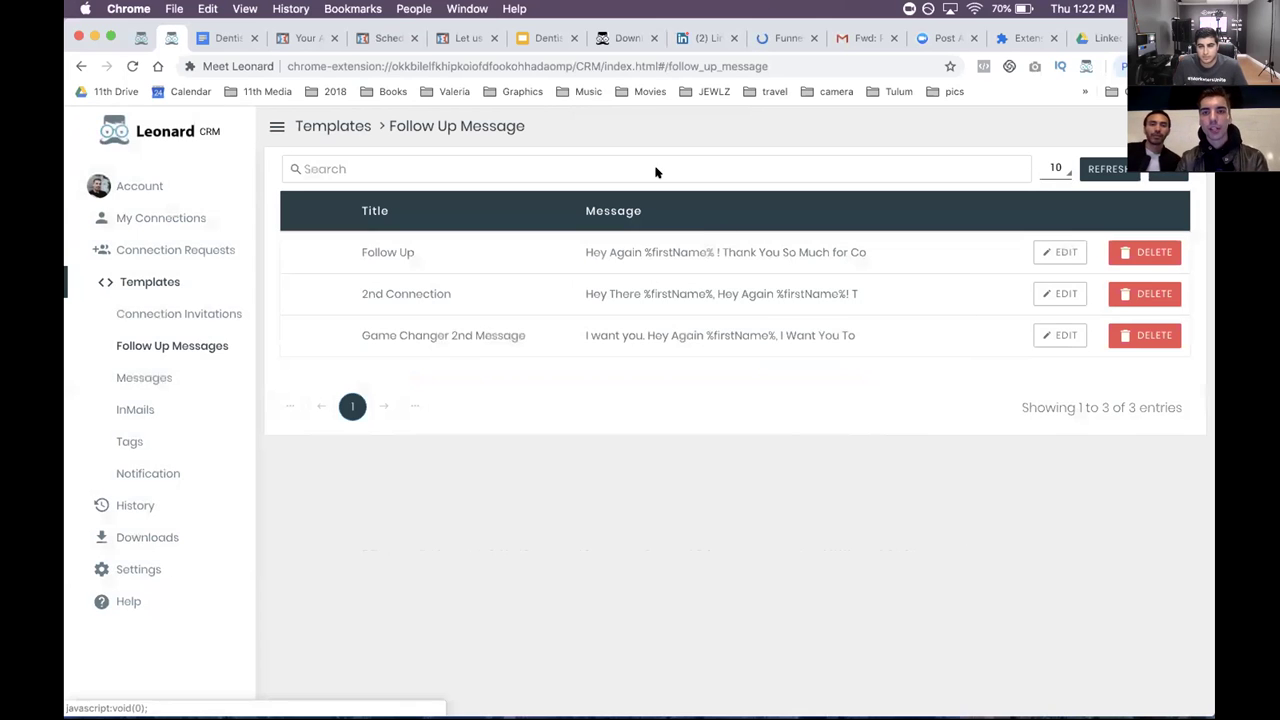
left_click(698, 37)
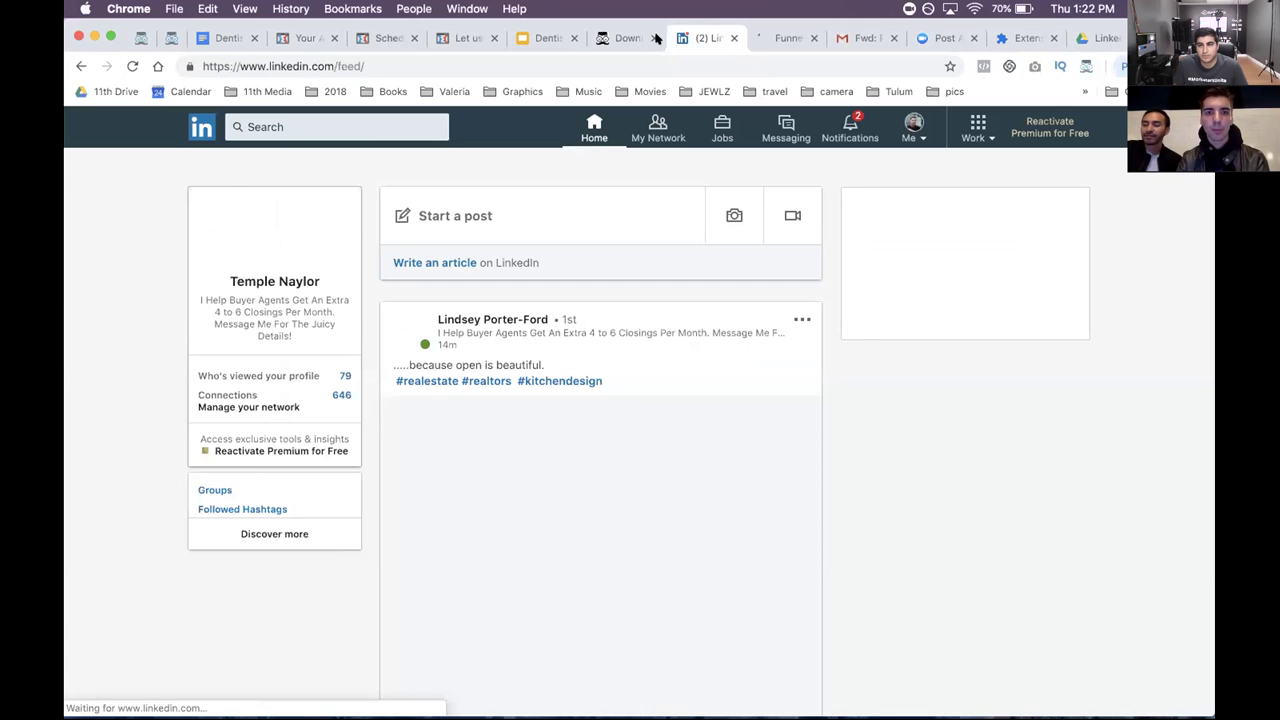
- Search LinkedIn for 'dentist'
left_click(349, 128)
type("dentist")
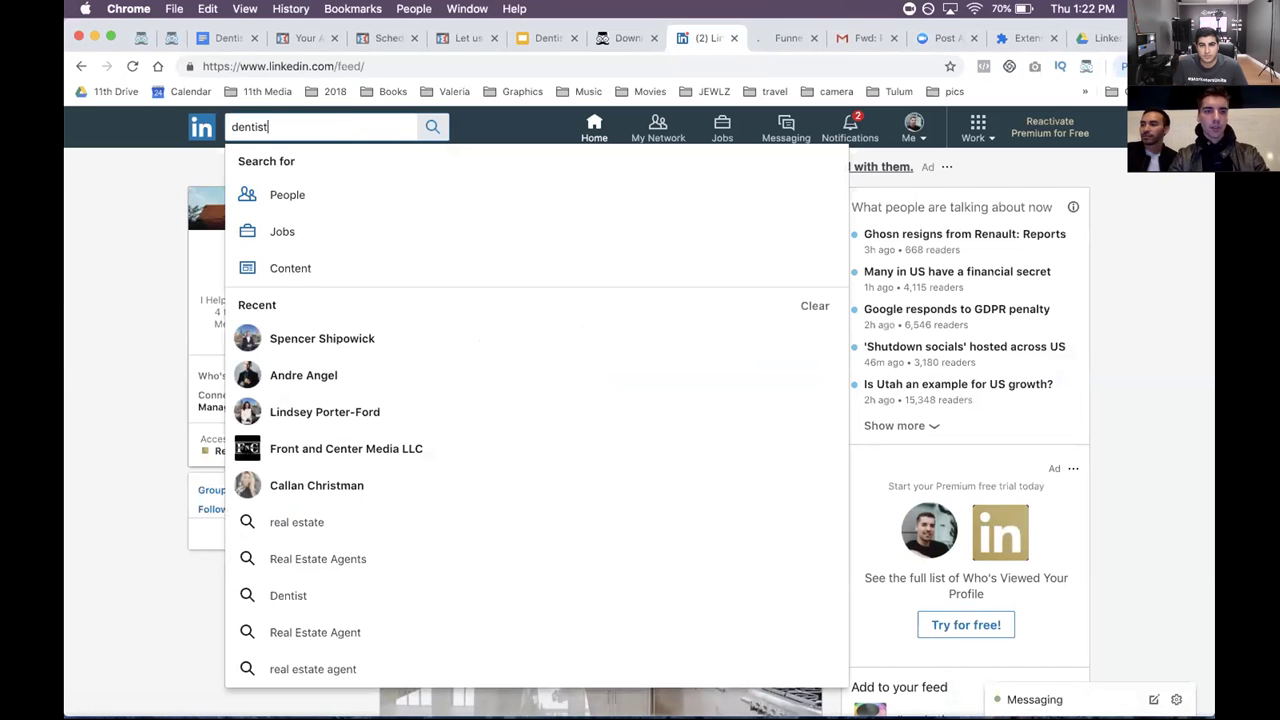
key("Return")
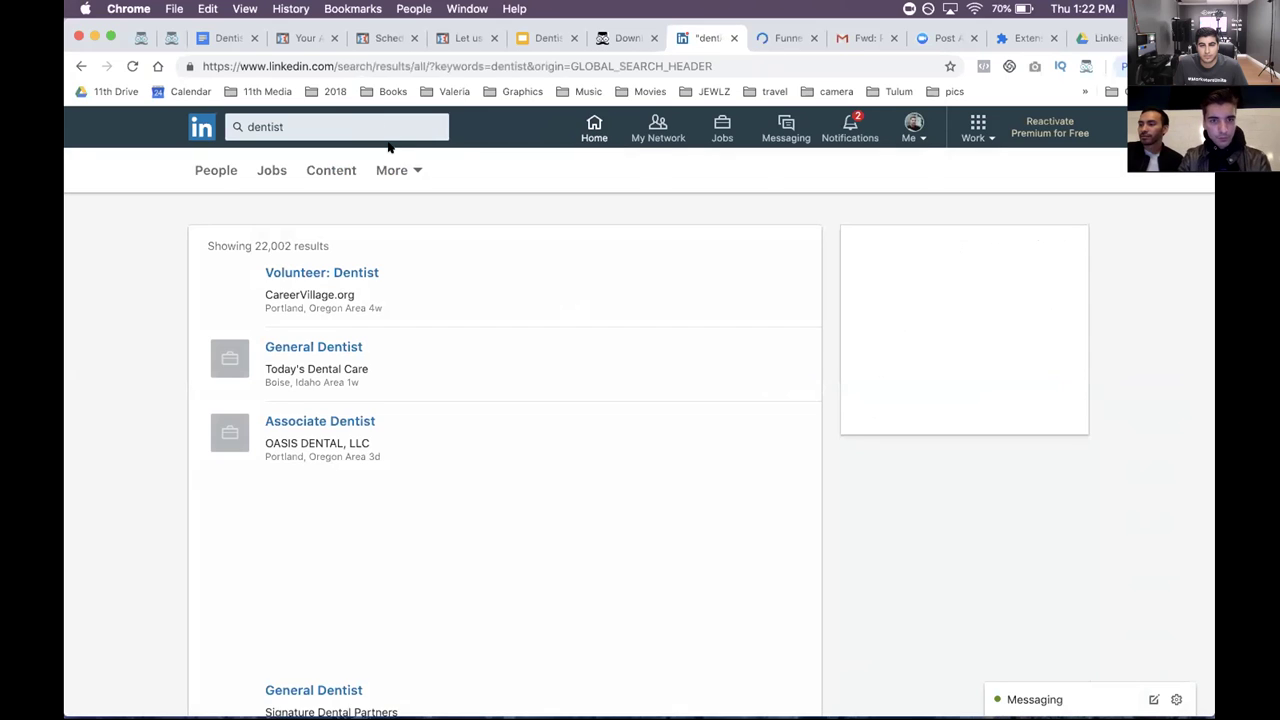
scroll(527, 357, "down", 5)
scroll(527, 357, "down", 5)
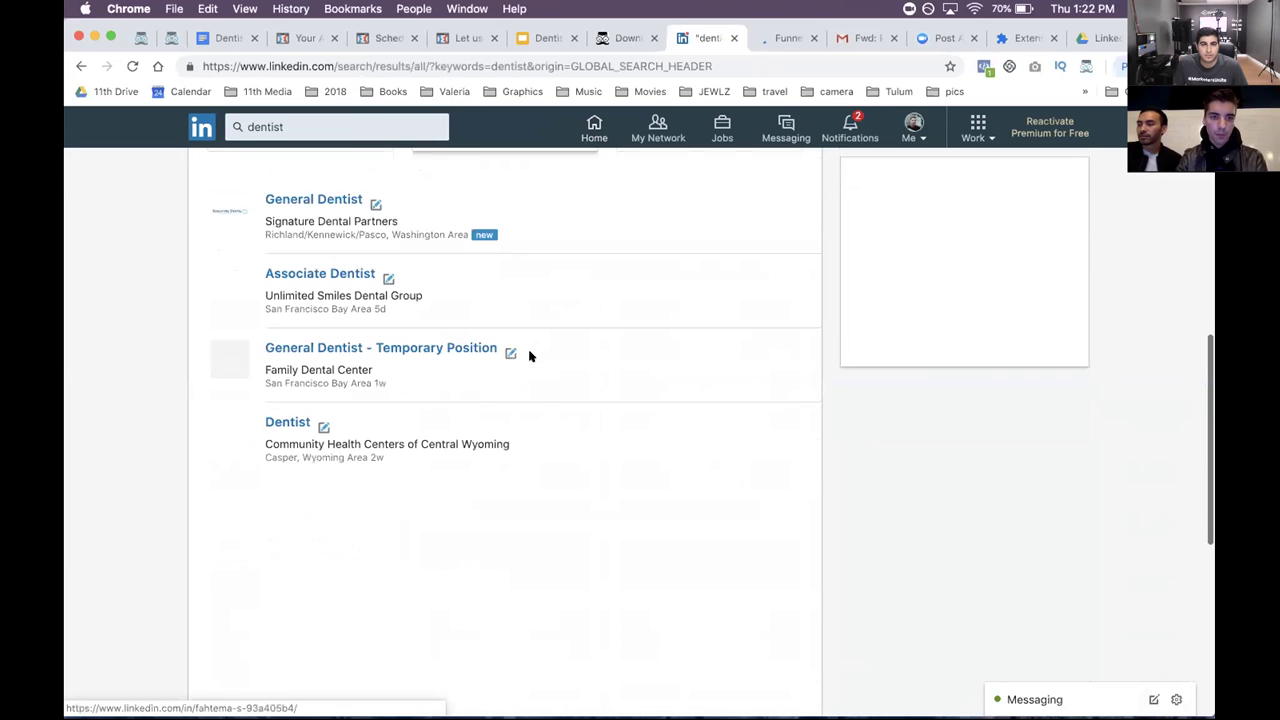
- Switch to 'Dentist in People' results and scroll through the 460,034 matches
left_click(316, 140)
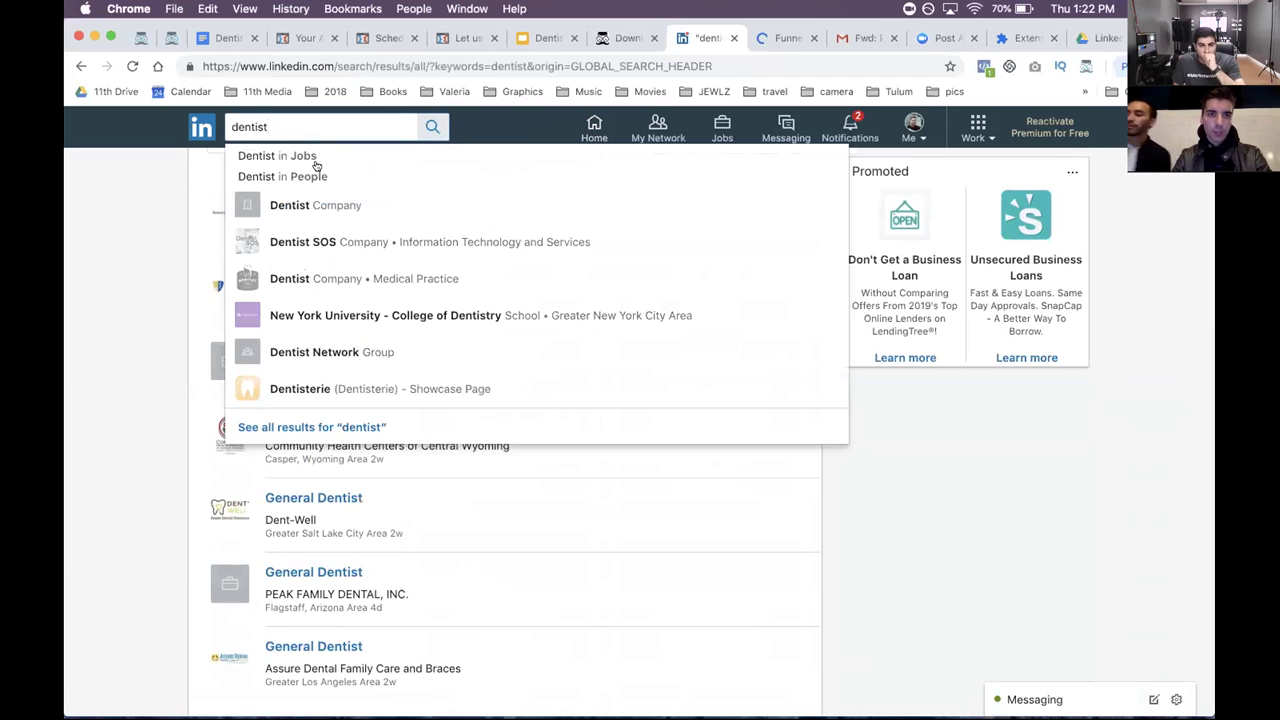
left_click(315, 177)
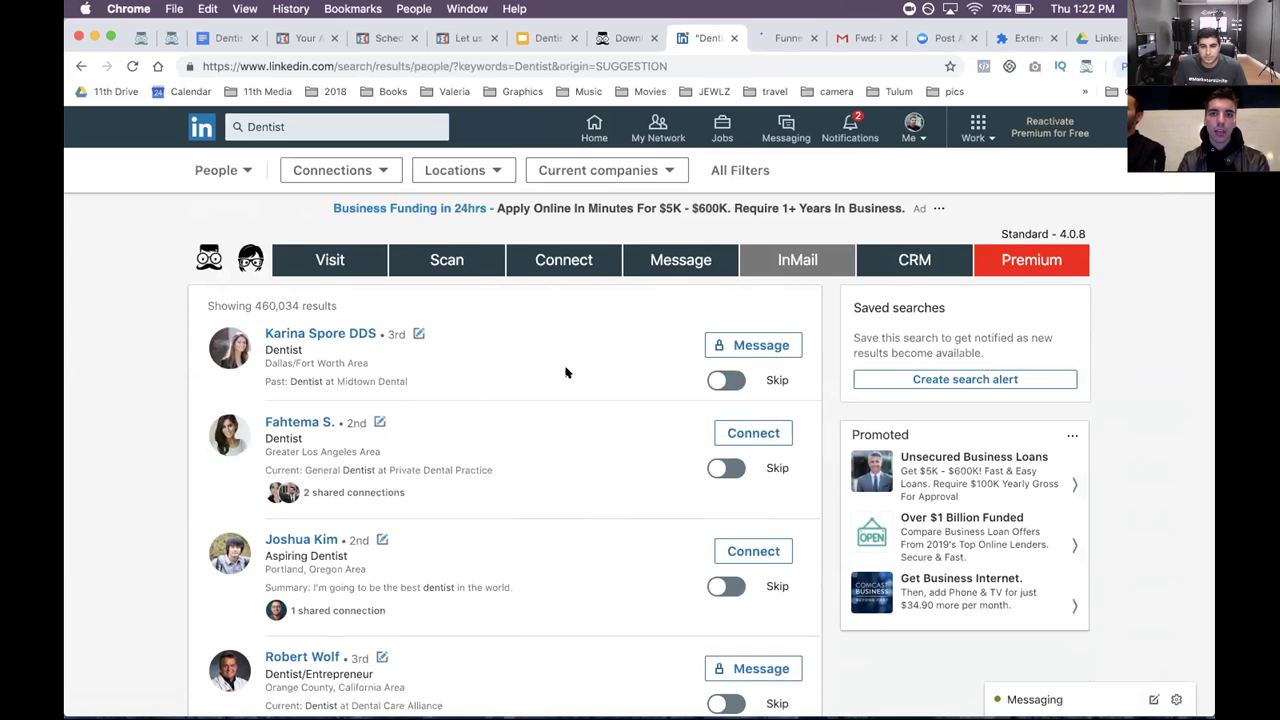
scroll(565, 372, "down", 1)
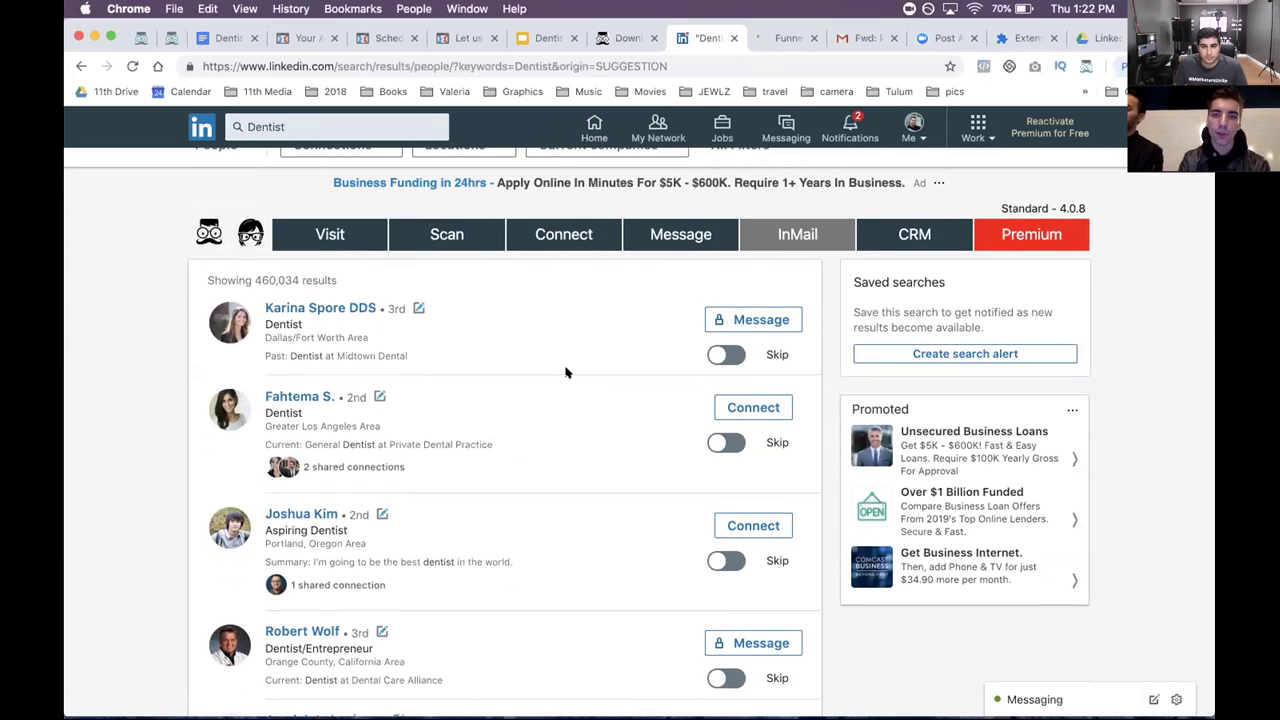
scroll(565, 372, "down", 1)
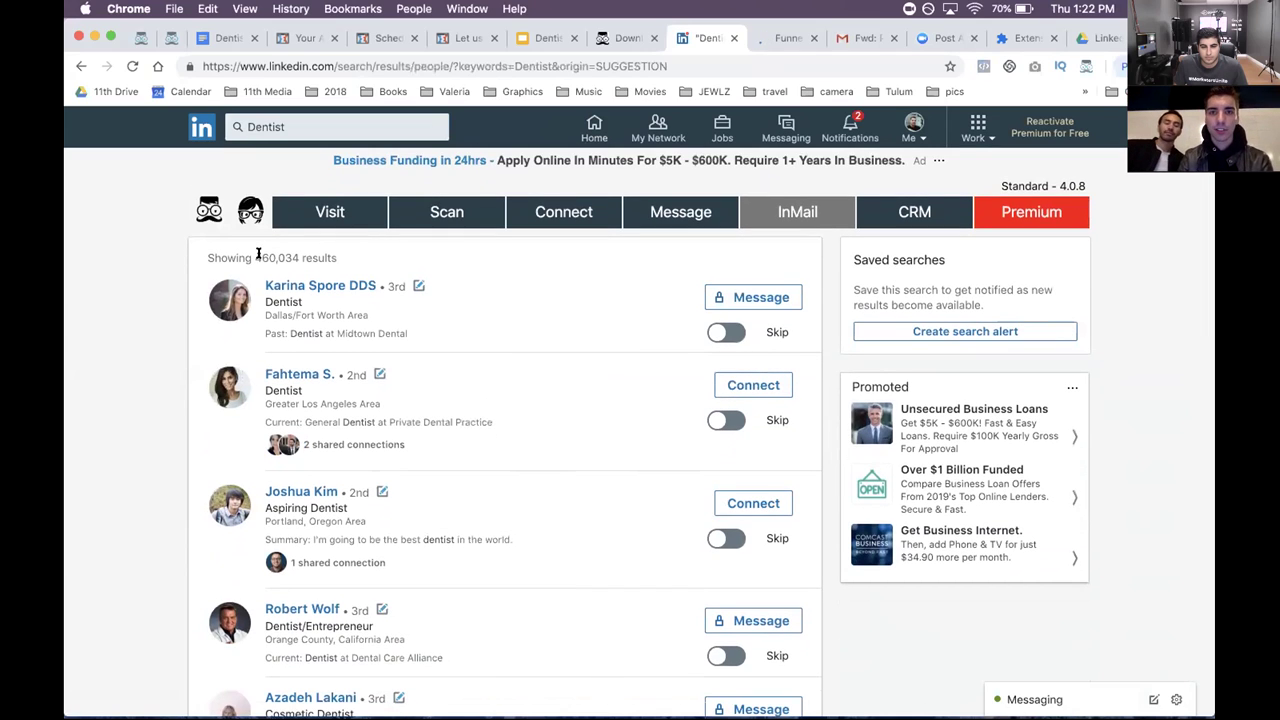
scroll(504, 375, "down", 3)
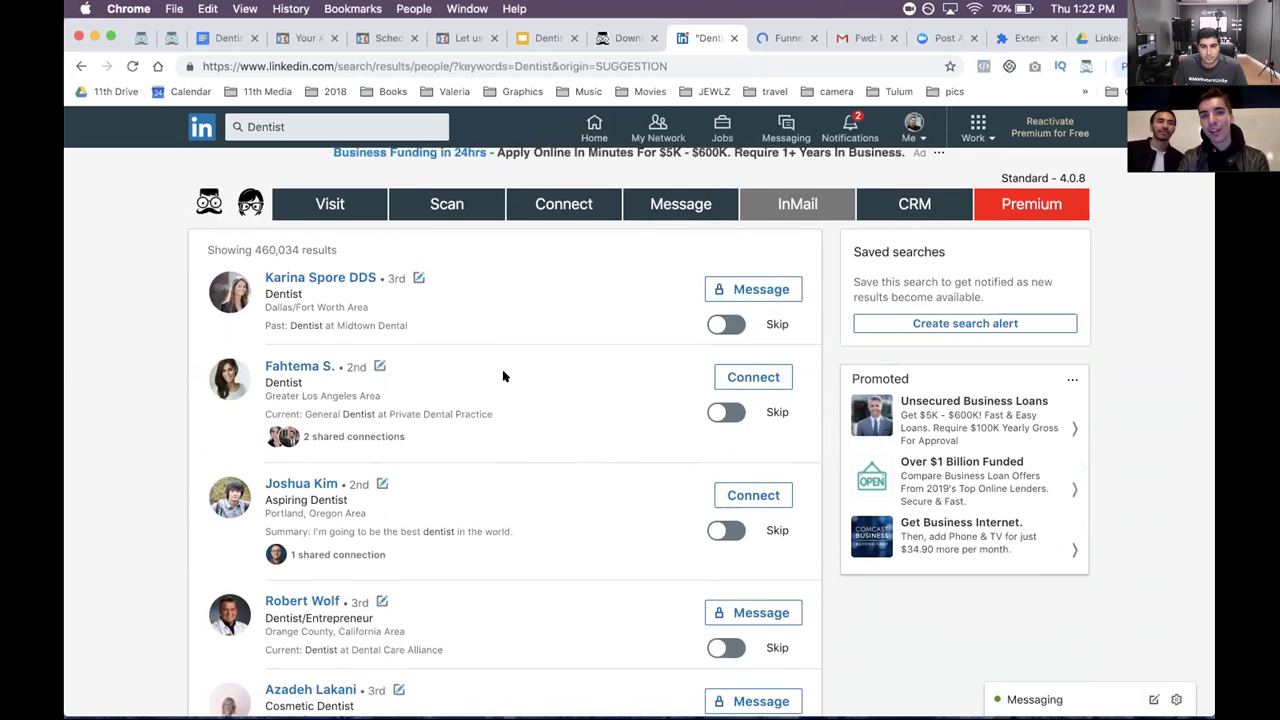
scroll(503, 376, "down", 15)
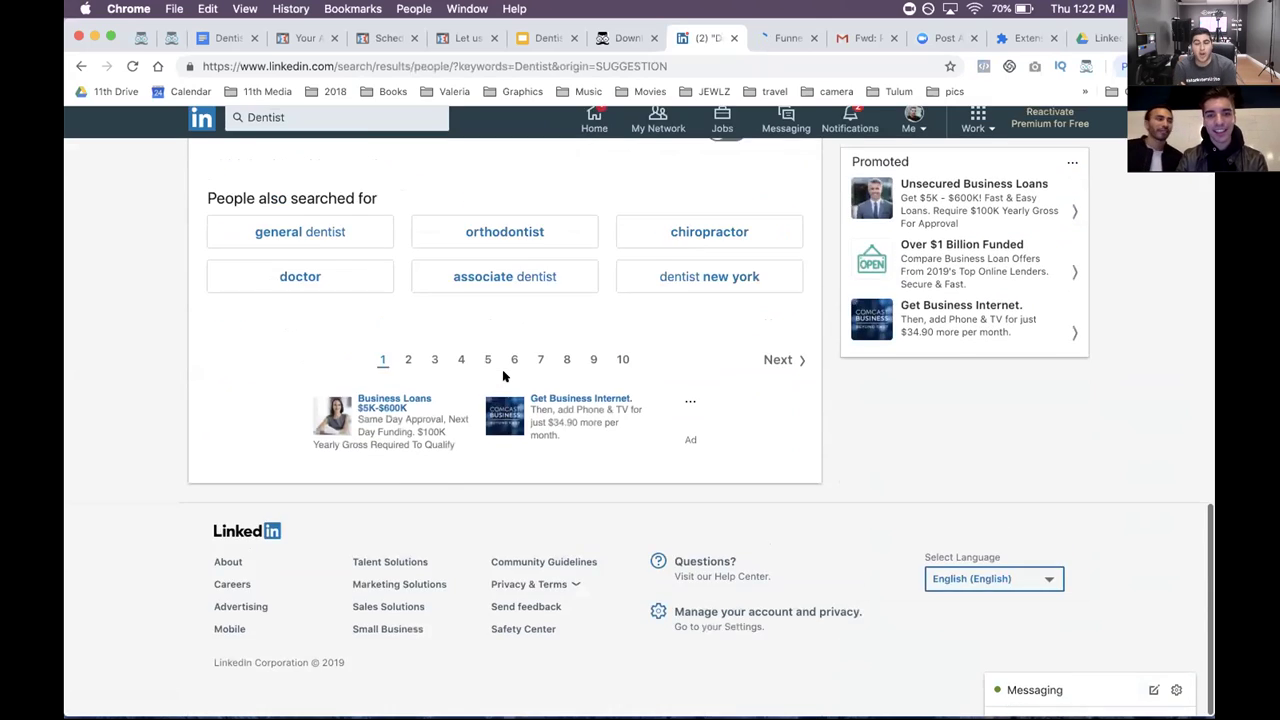
scroll(503, 376, "up", 20)
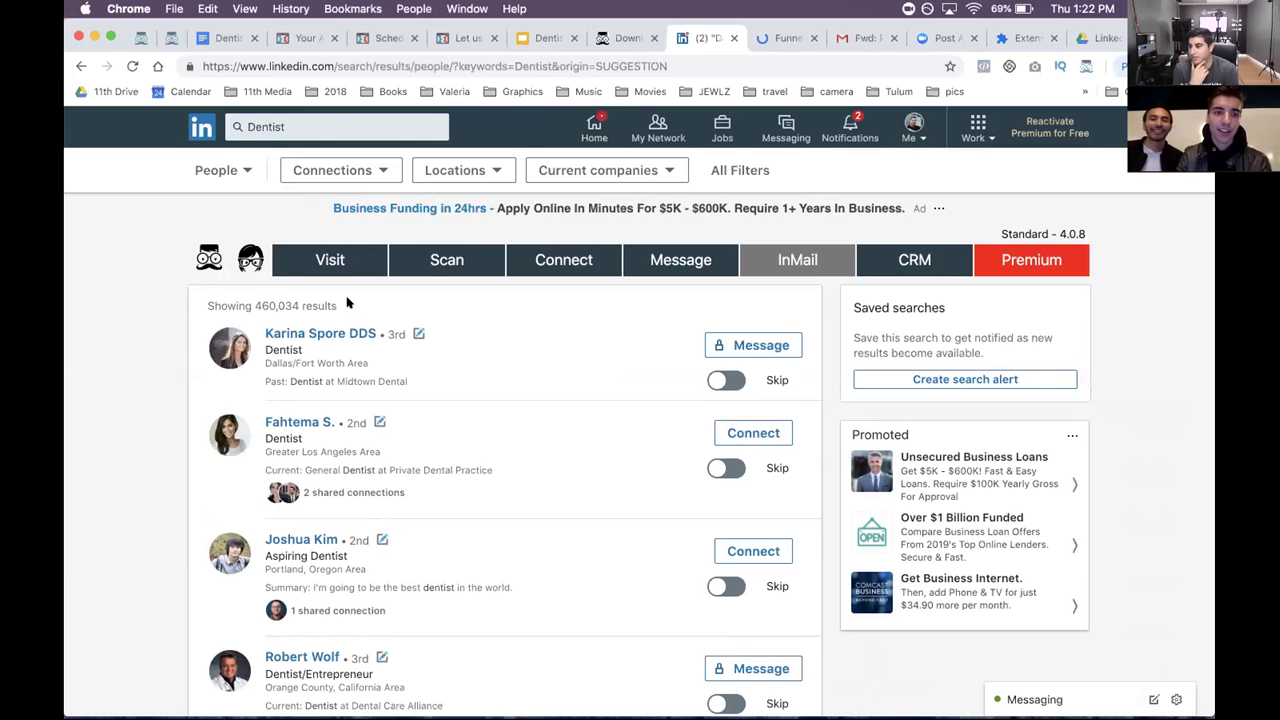
- In Leonard's Connect options, pick Game Changer 1st Message as the invitation and Game Changer 2nd Message as the follow-up
left_click(574, 260)
left_click(455, 362)
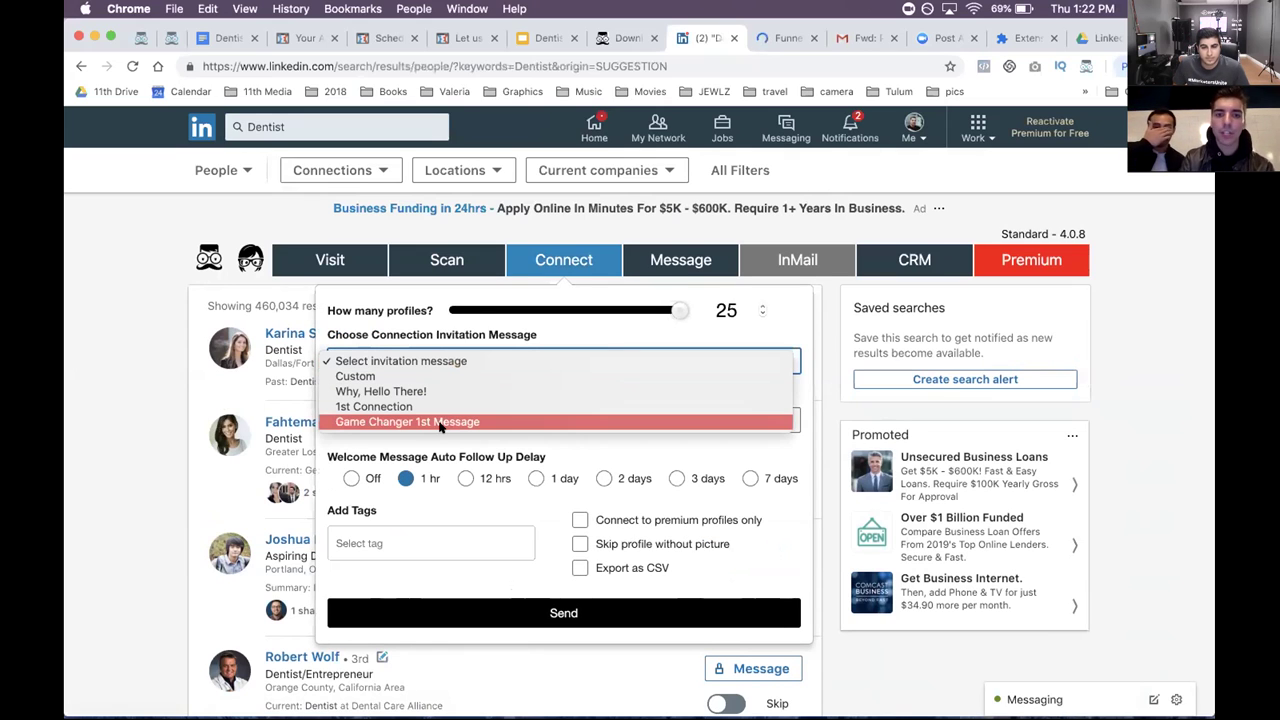
left_click(440, 422)
scroll(466, 450, "down", 1)
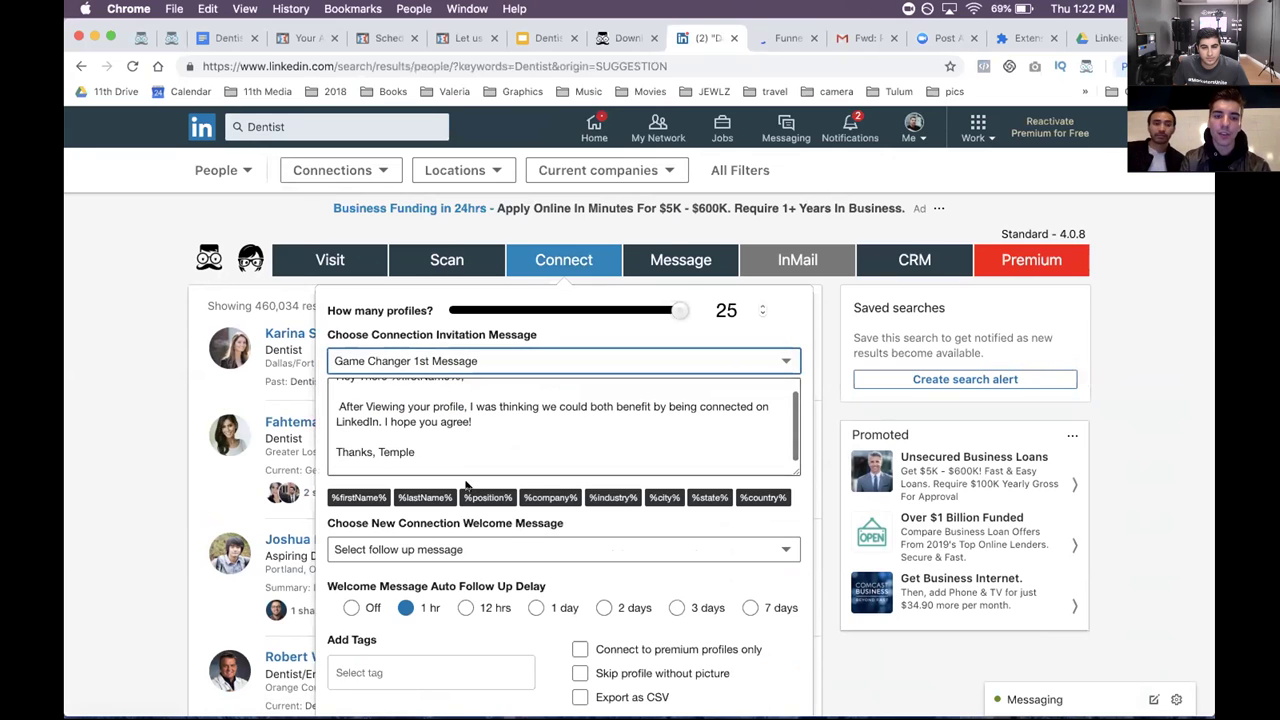
scroll(503, 523, "down", 1)
left_click(425, 498)
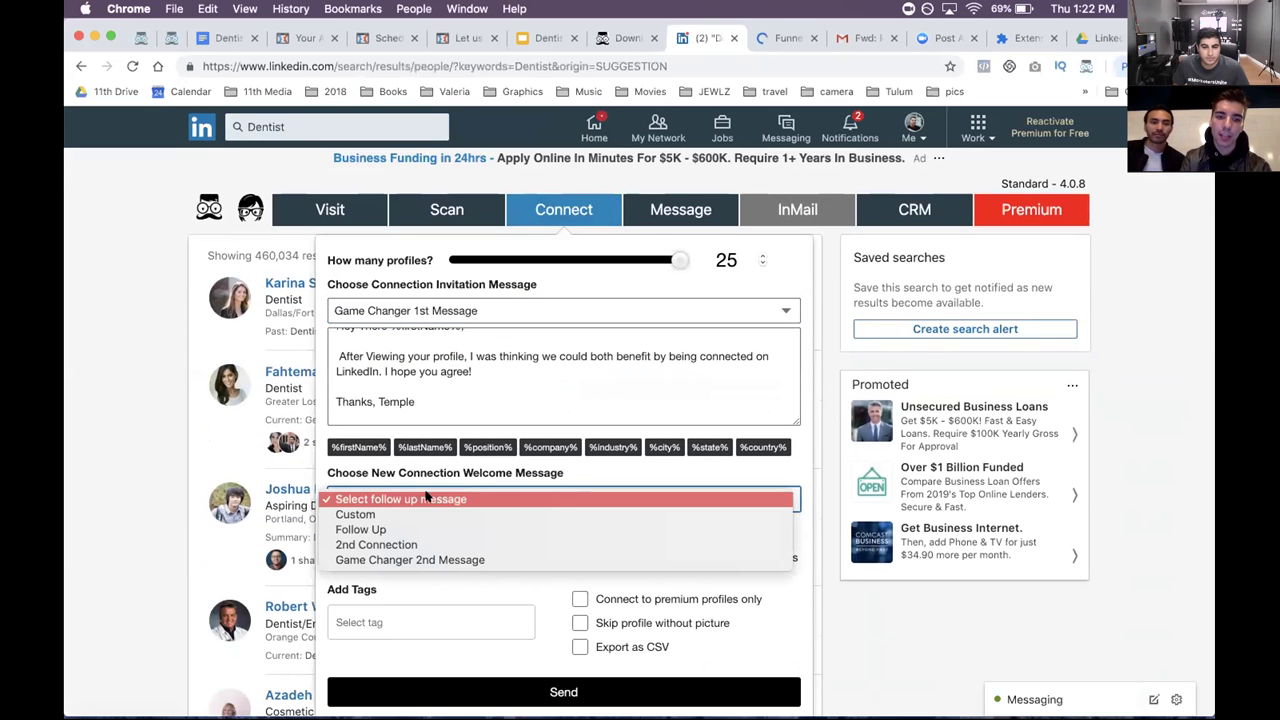
left_click(430, 560)
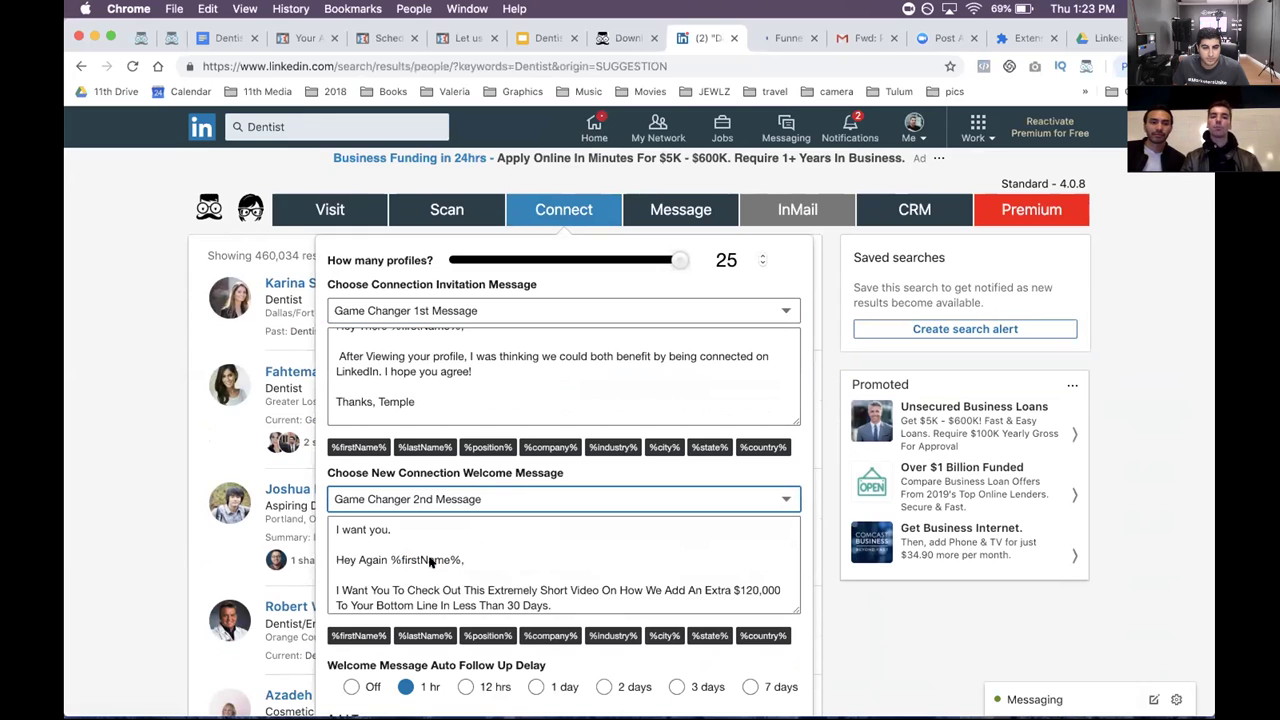
- Keep the 1 hr follow-up delay and start sending invitations to 25 profiles
scroll(430, 562, "down", 3)
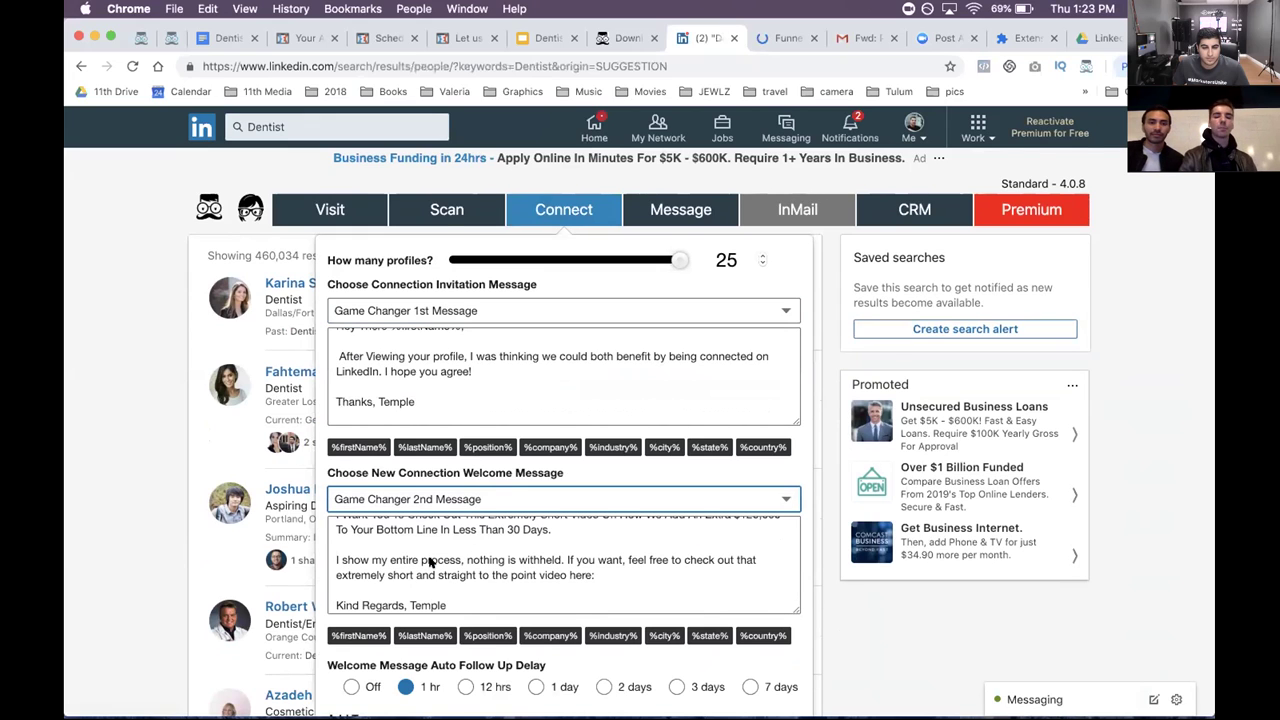
scroll(430, 562, "down", 2)
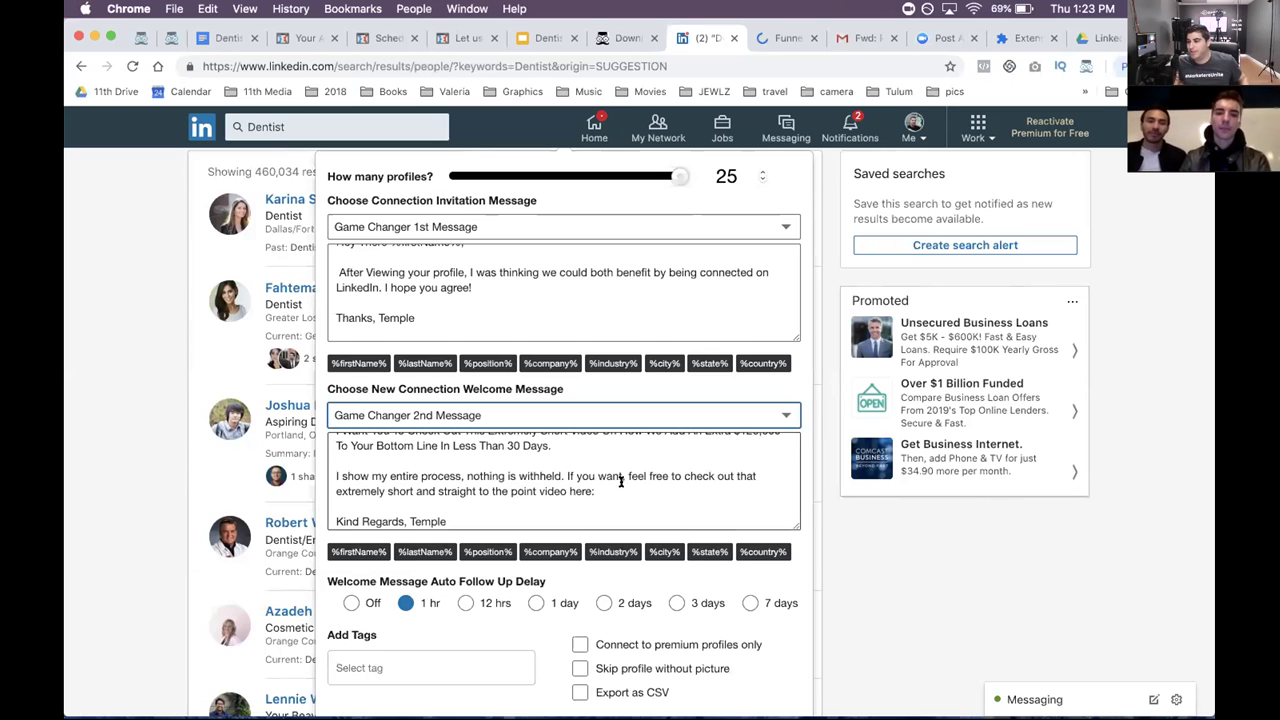
scroll(621, 482, "down", 1)
scroll(621, 482, "down", 1)
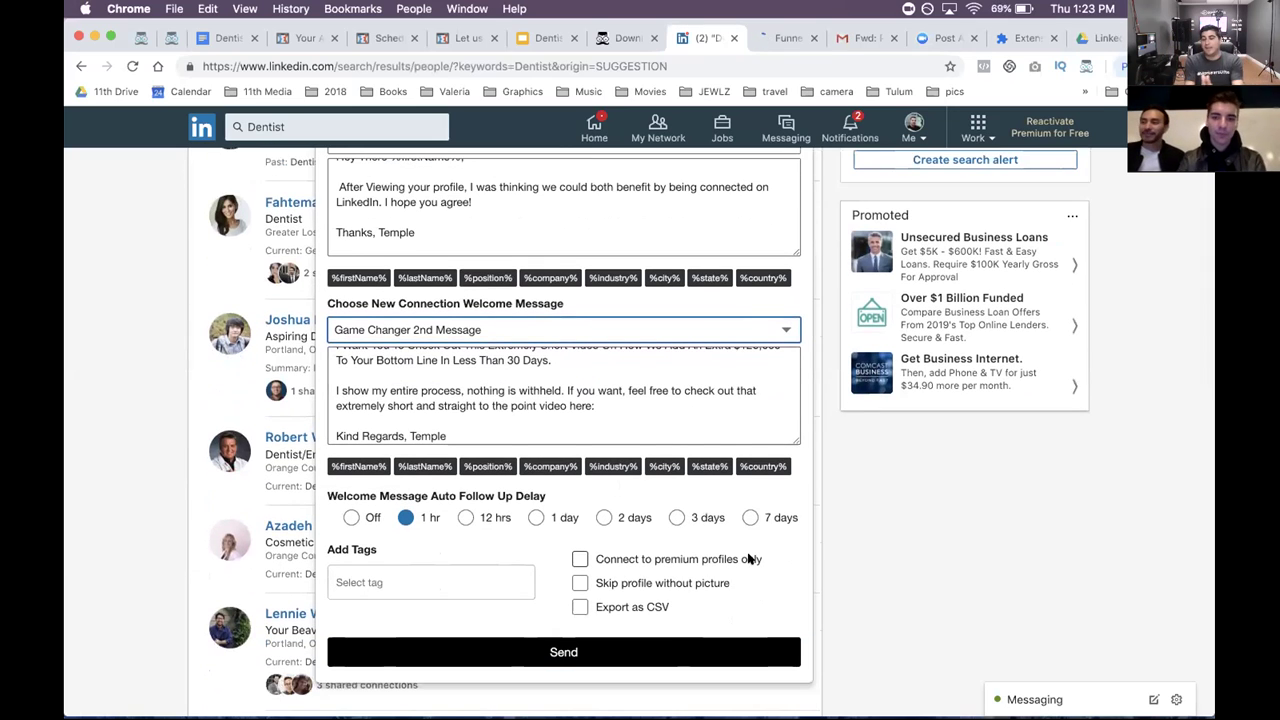
scroll(745, 560, "down", 1)
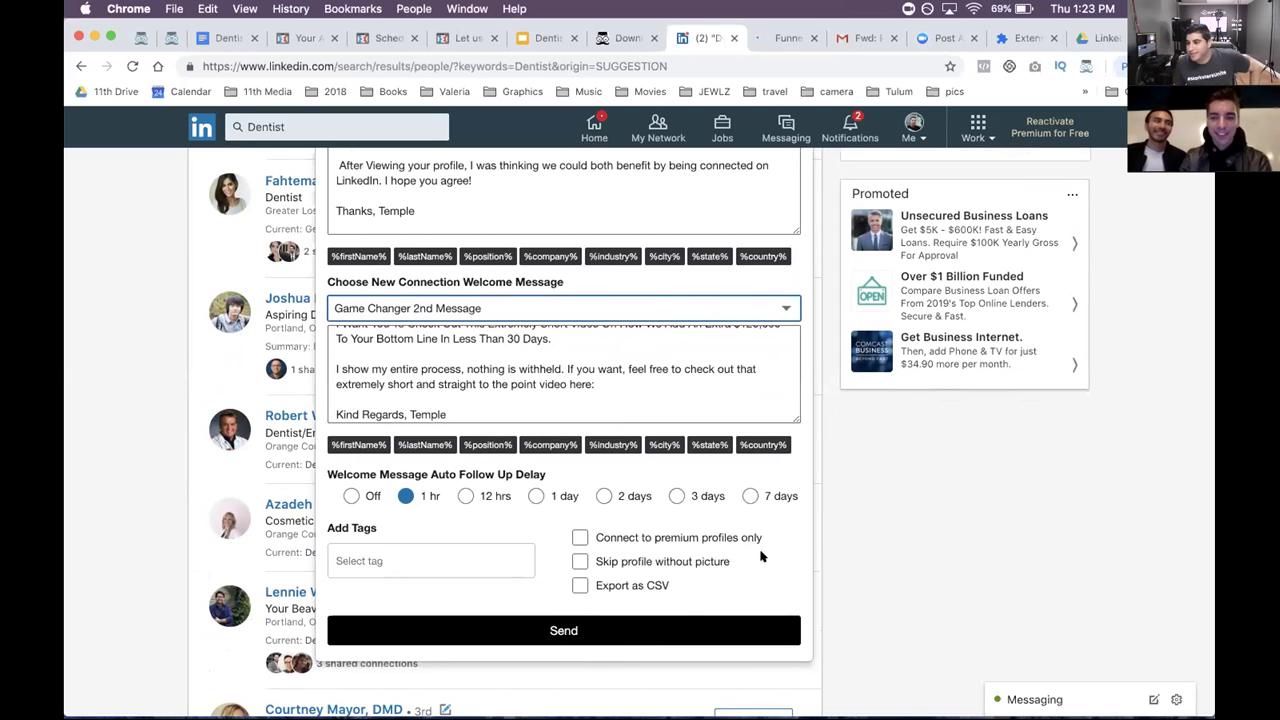
scroll(760, 558, "down", 1)
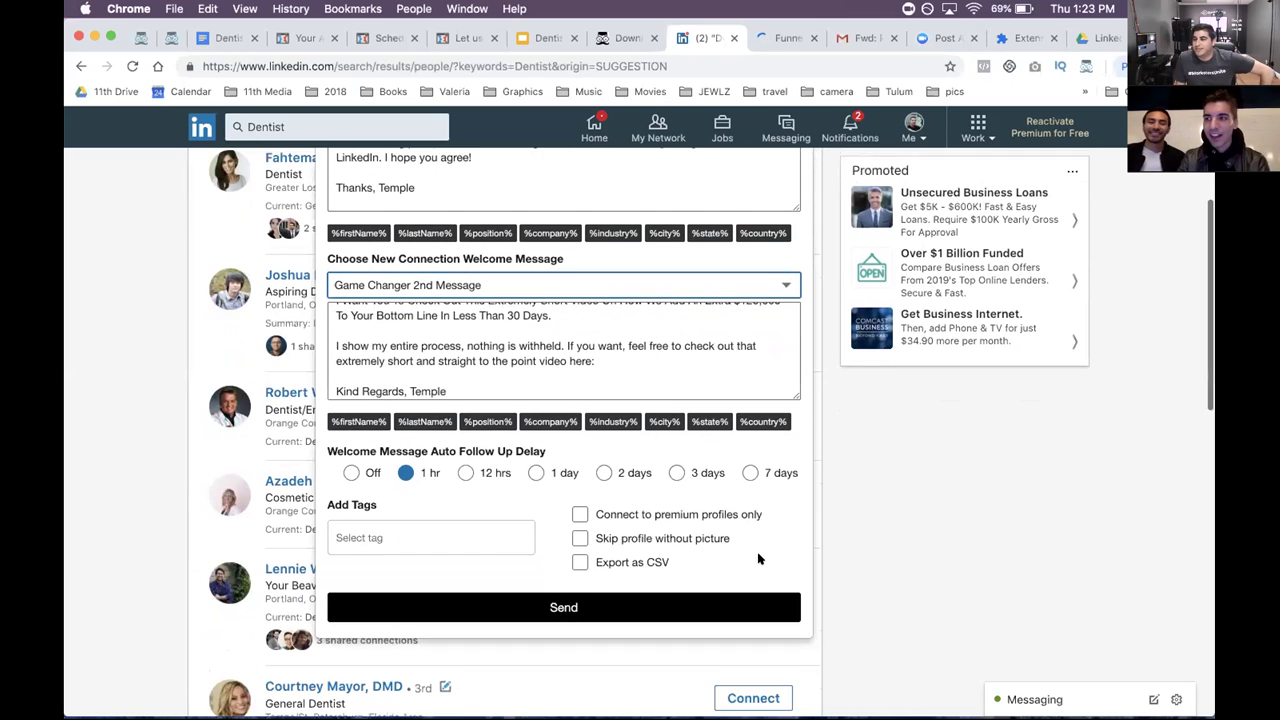
left_click(418, 467)
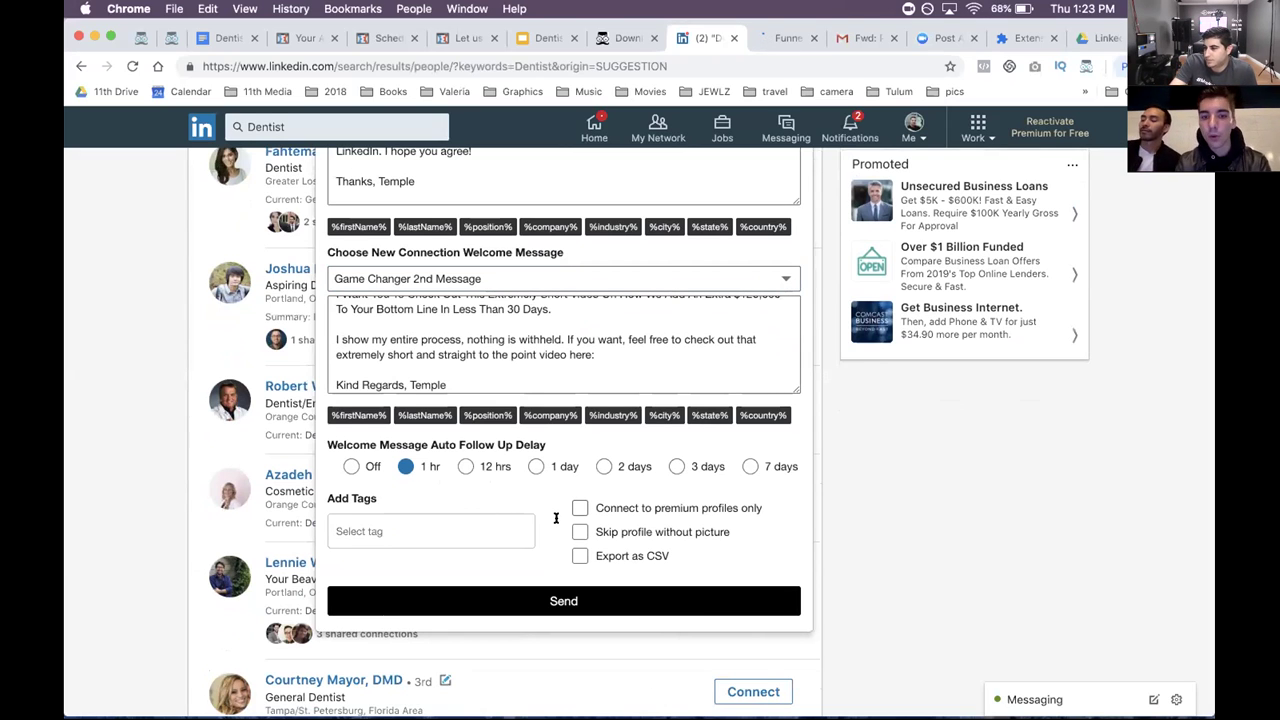
left_click(562, 602)
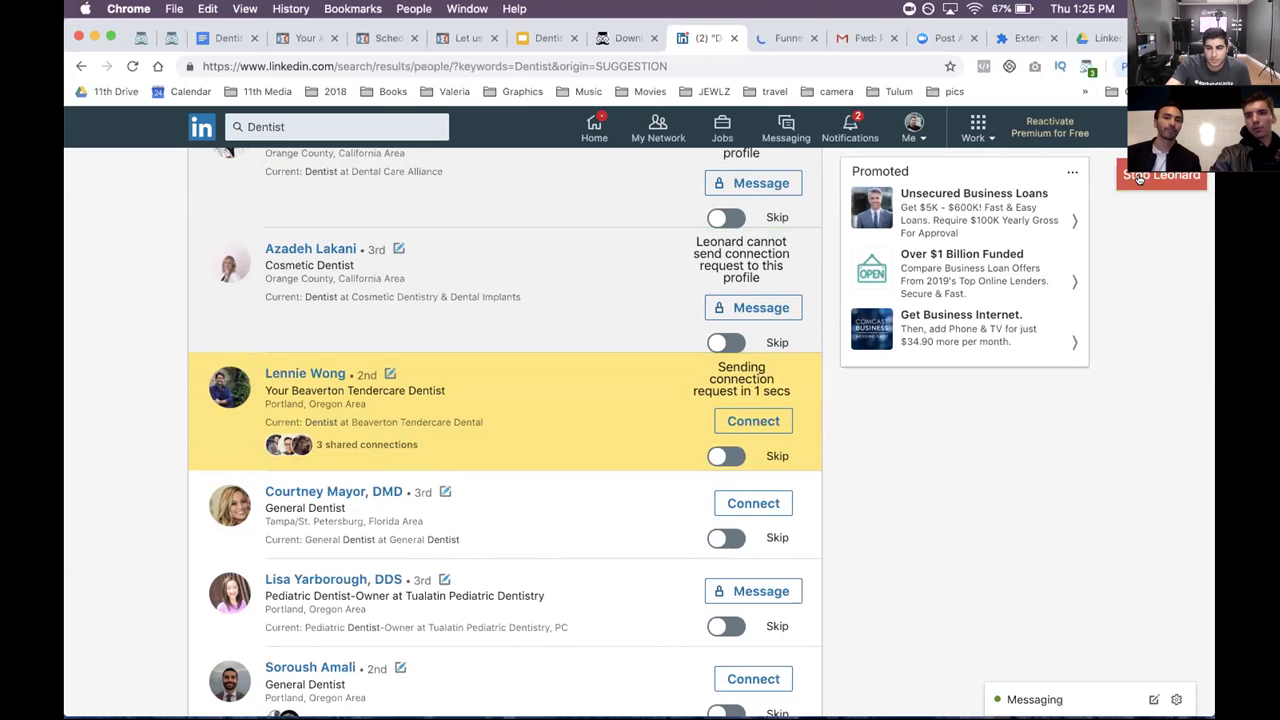
- Stop the Leonard campaign and select the current URL in the address bar
left_click(1138, 178)
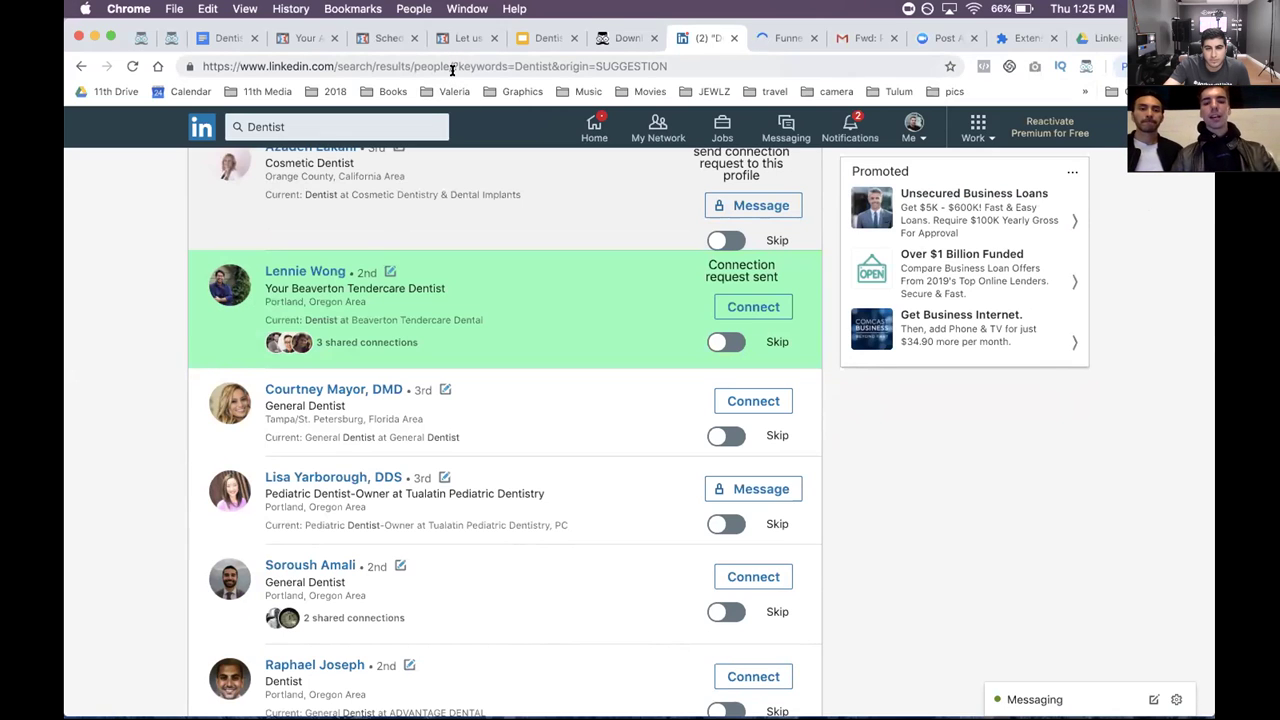
left_click(452, 70)
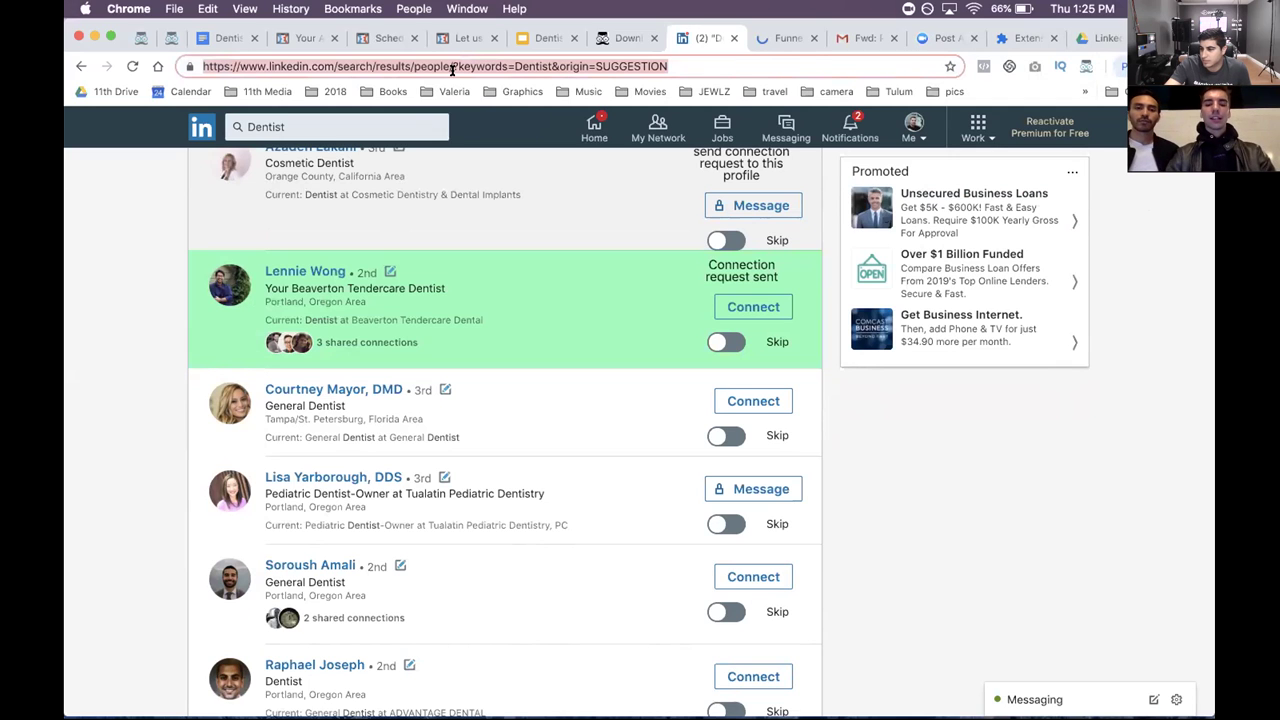
- Go to facebook.com and open the profile of the person who shared the live video
type("face")
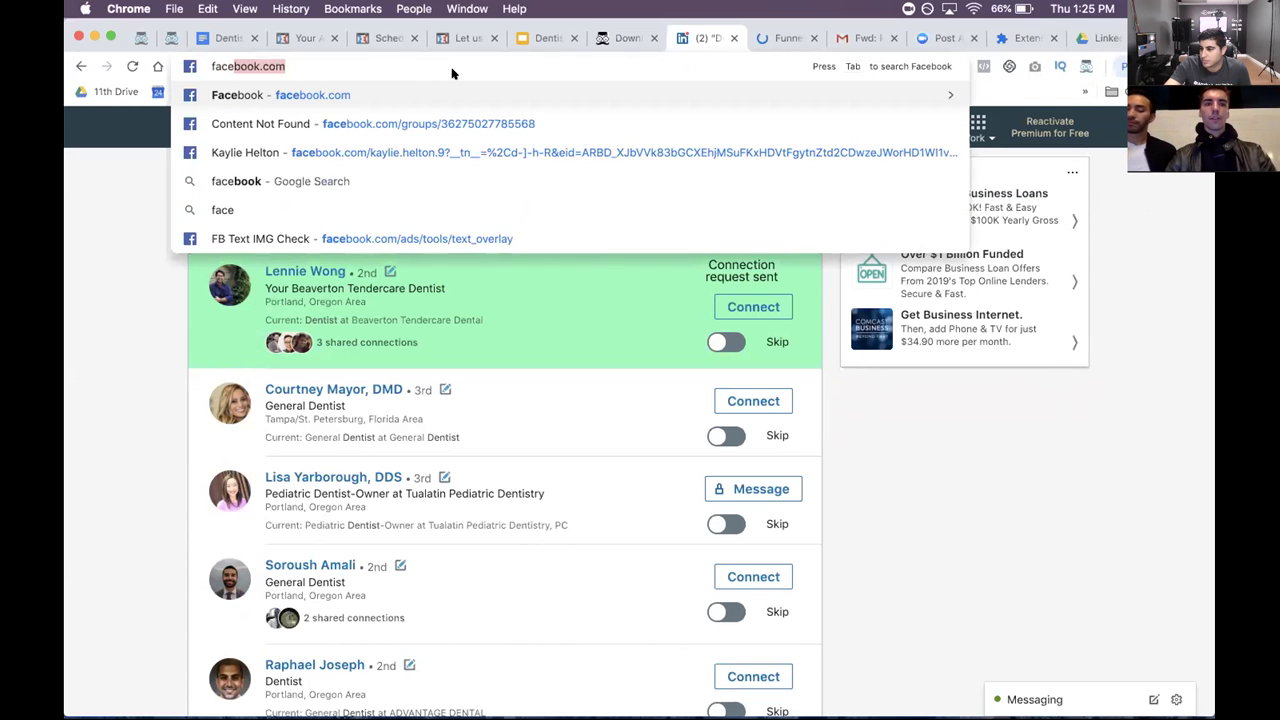
key("Return")
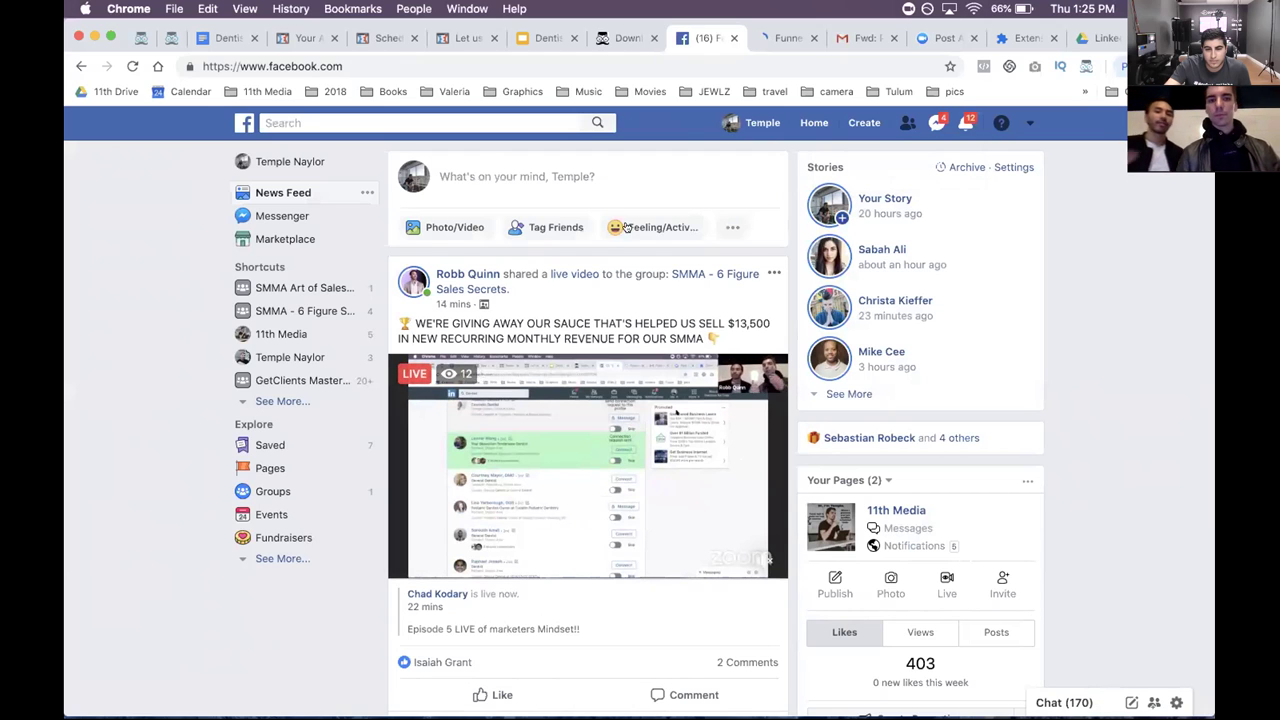
left_click(468, 273)
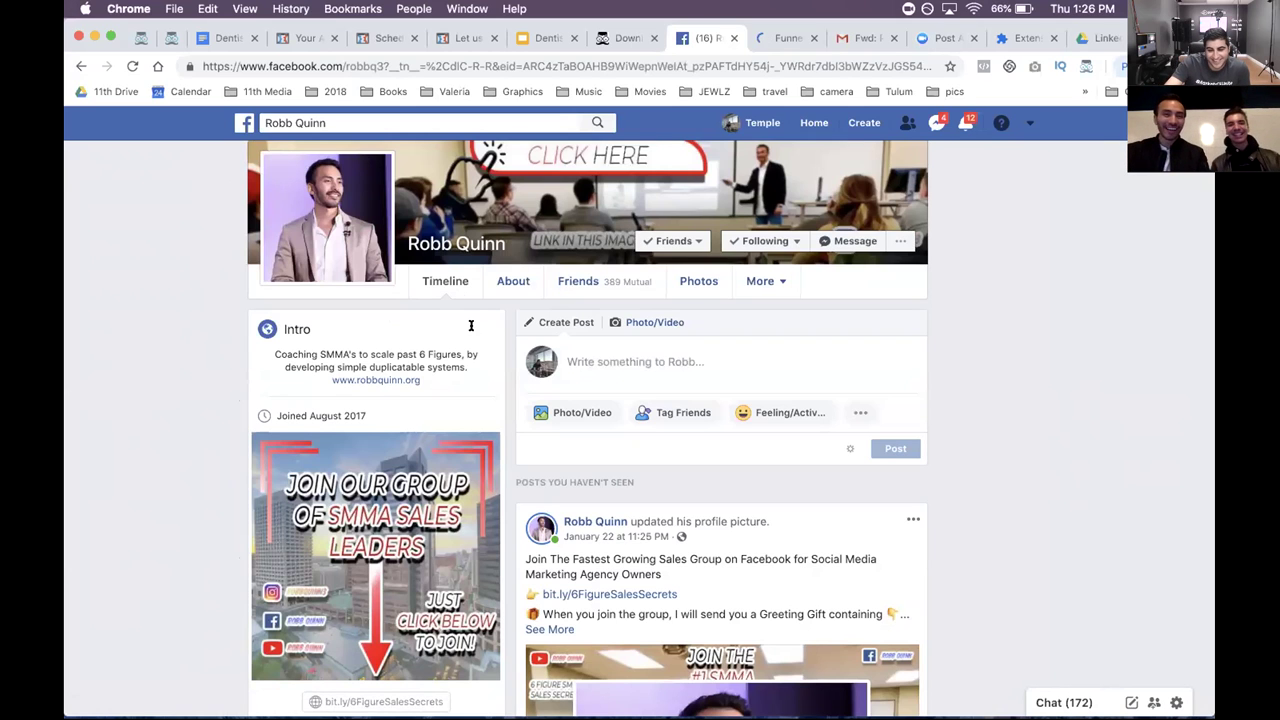
scroll(595, 368, "up", 3)
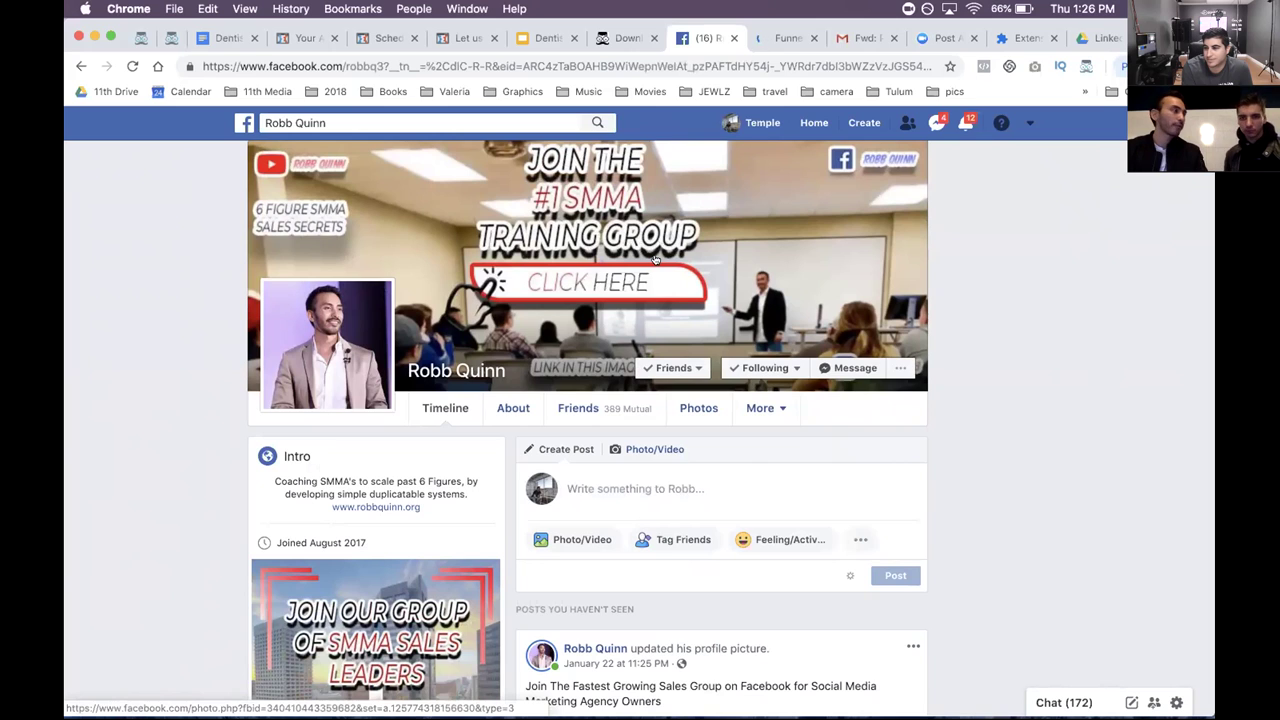
left_click(590, 274)
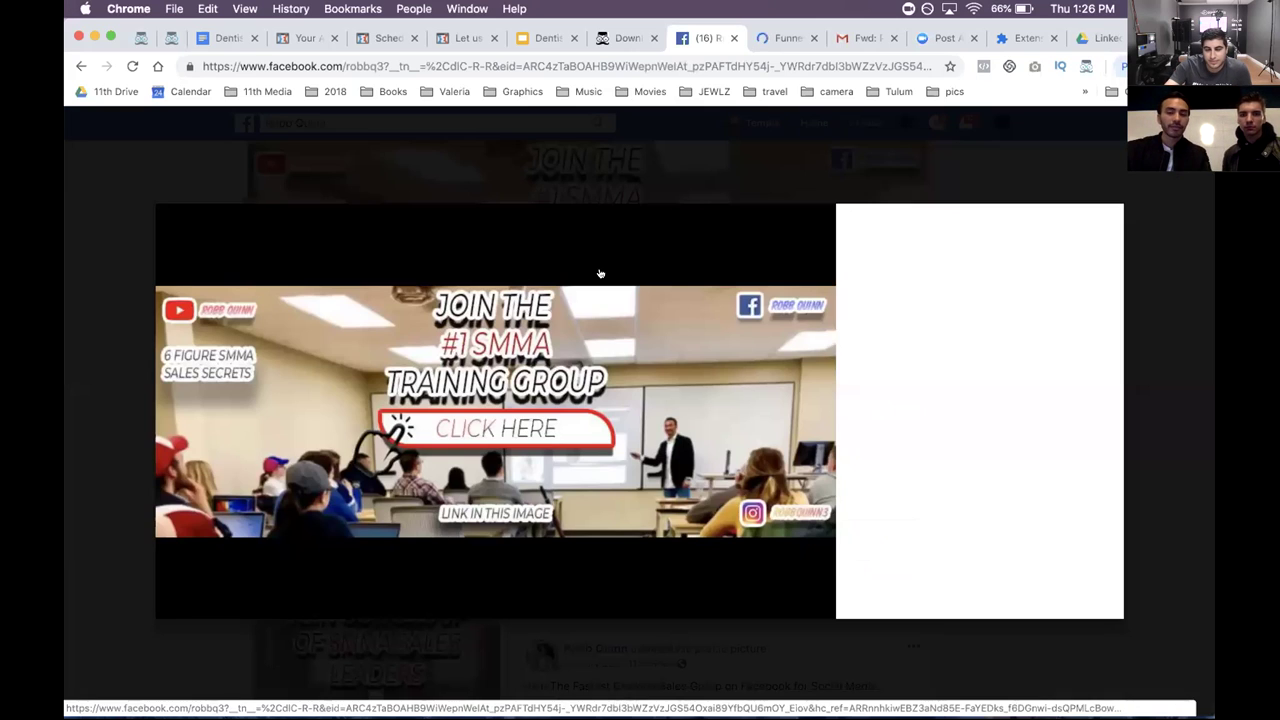
left_click_drag(847, 270, 962, 295)
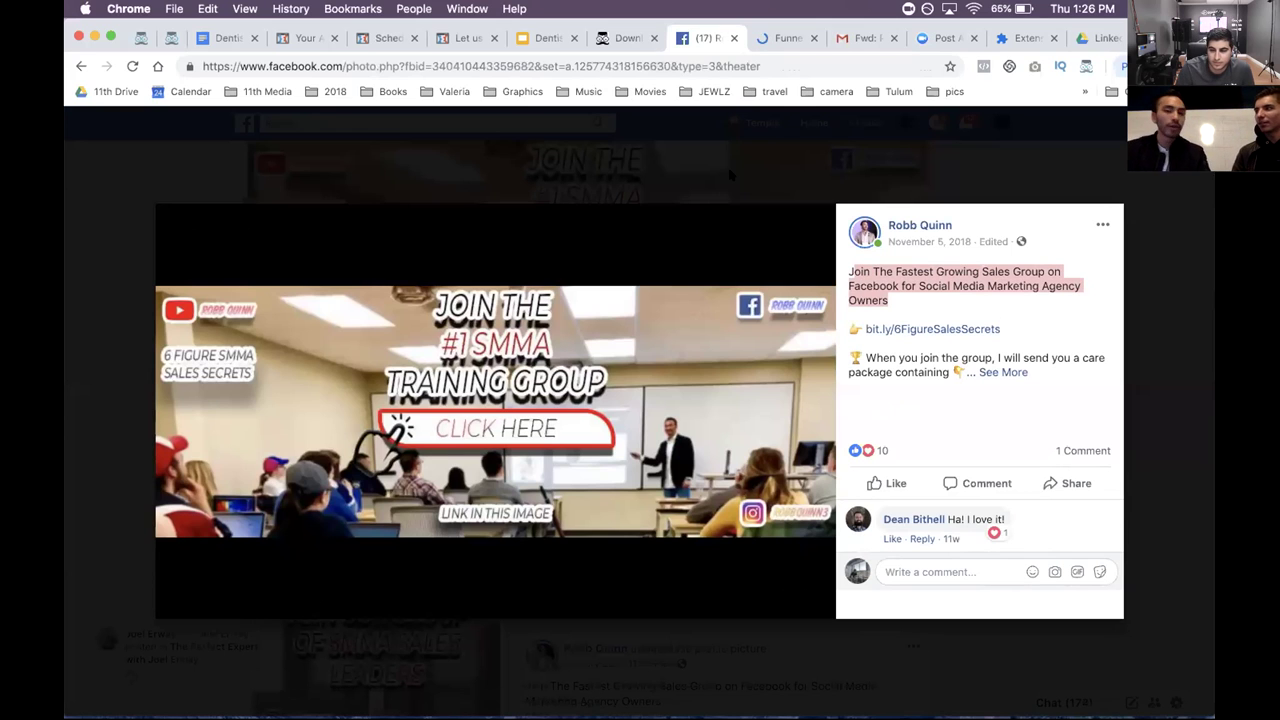
left_click(730, 176)
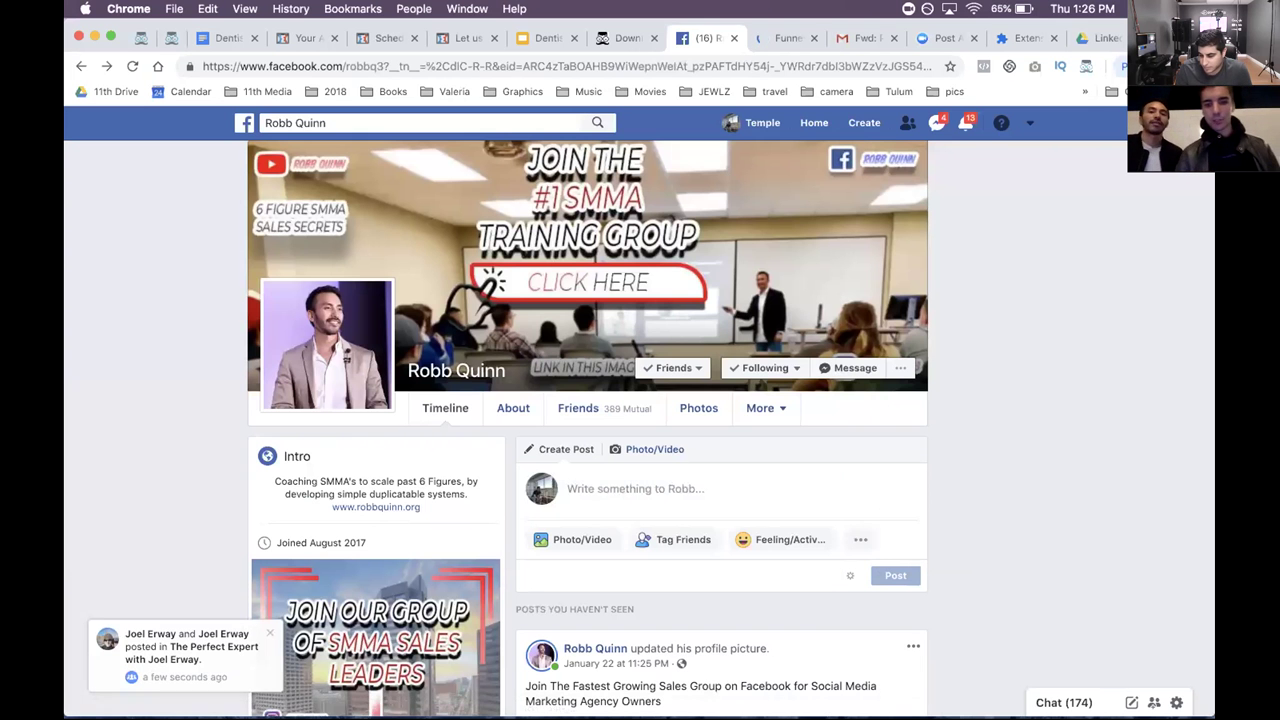
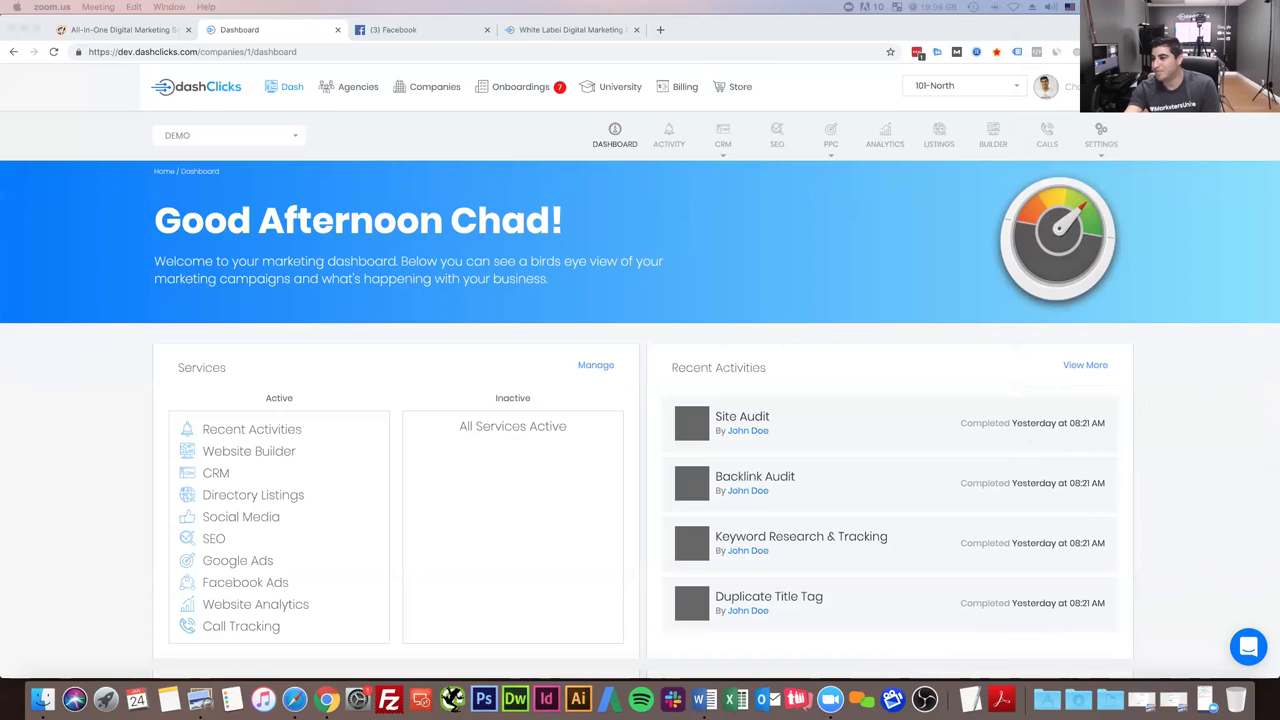
- Zoom in the browser page and reload the DashClicks dashboard home
left_click(256, 225)
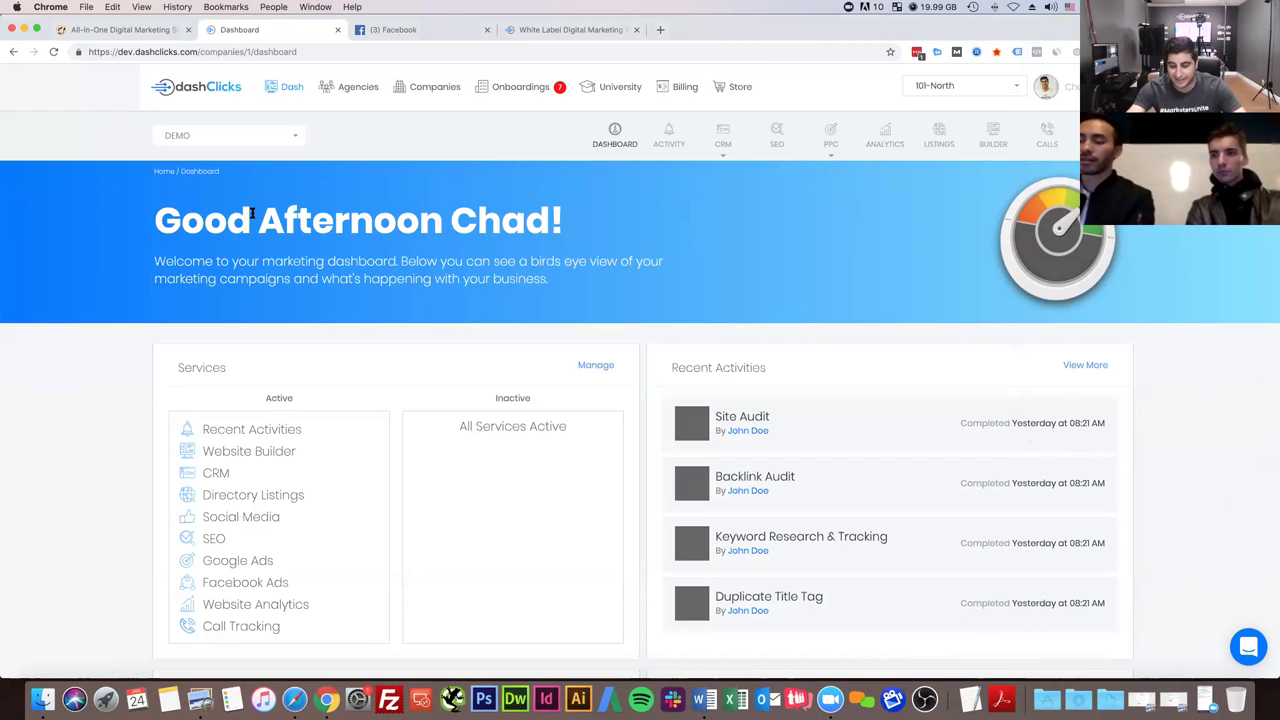
key("super+equal")
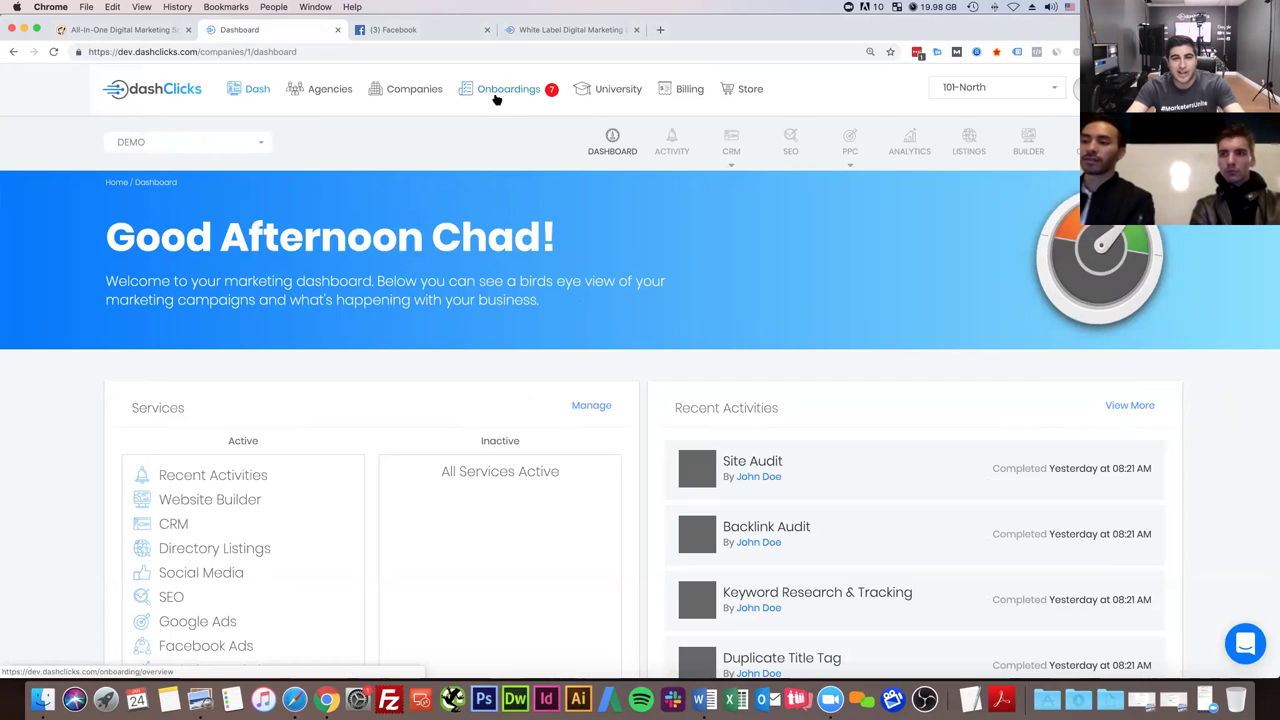
left_click(164, 91)
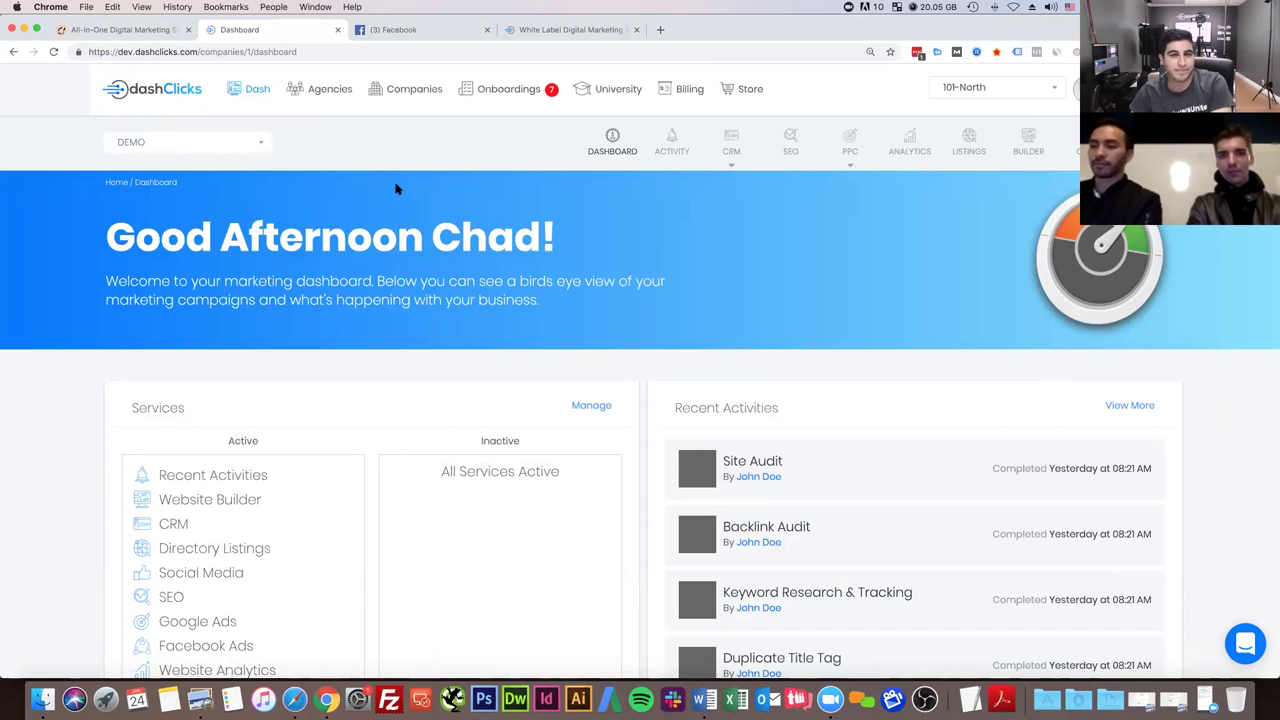
left_click(552, 31)
left_click(397, 30)
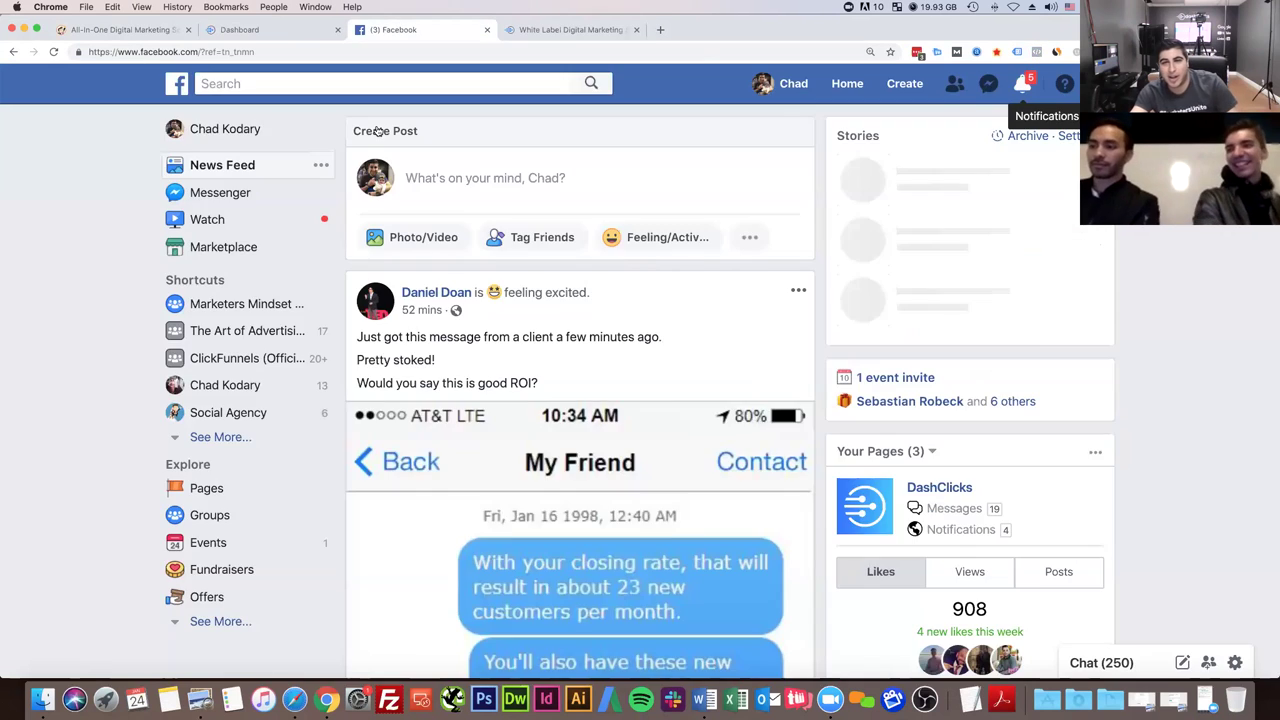
left_click(245, 30)
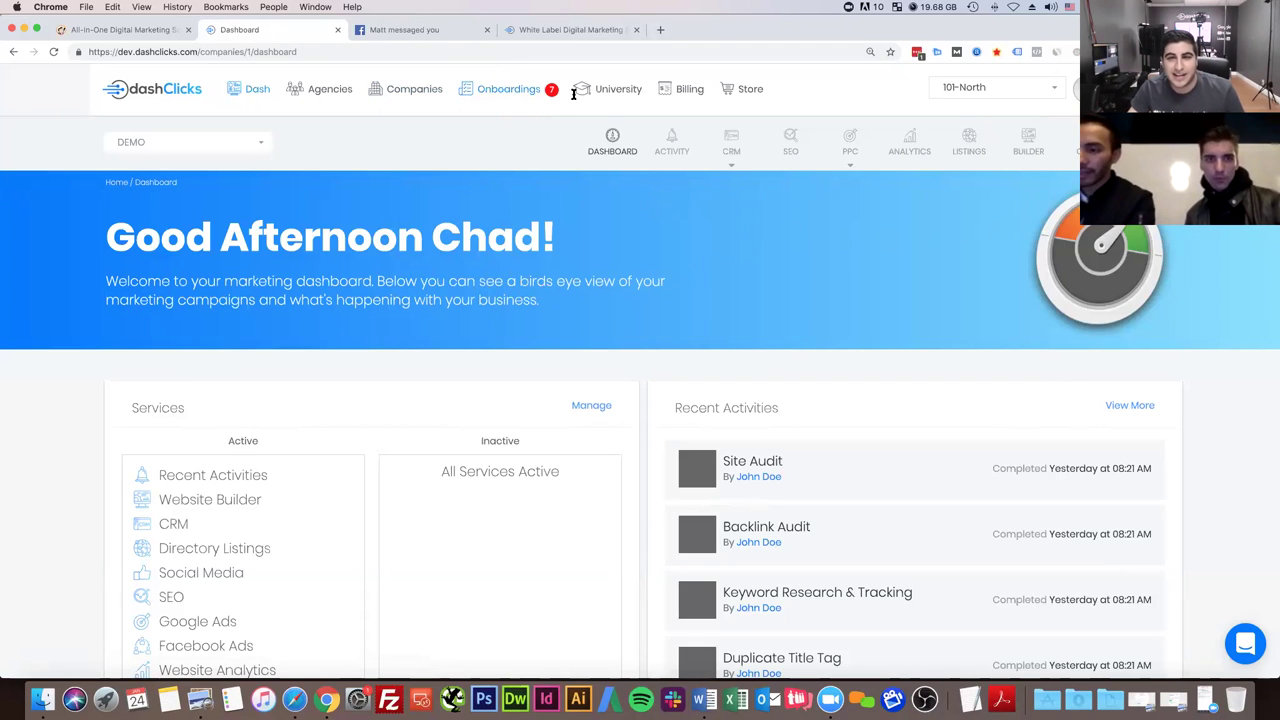
- Find the Facebook & Instagram Ads plans in the Store and start adding one to the cart
left_click(743, 88)
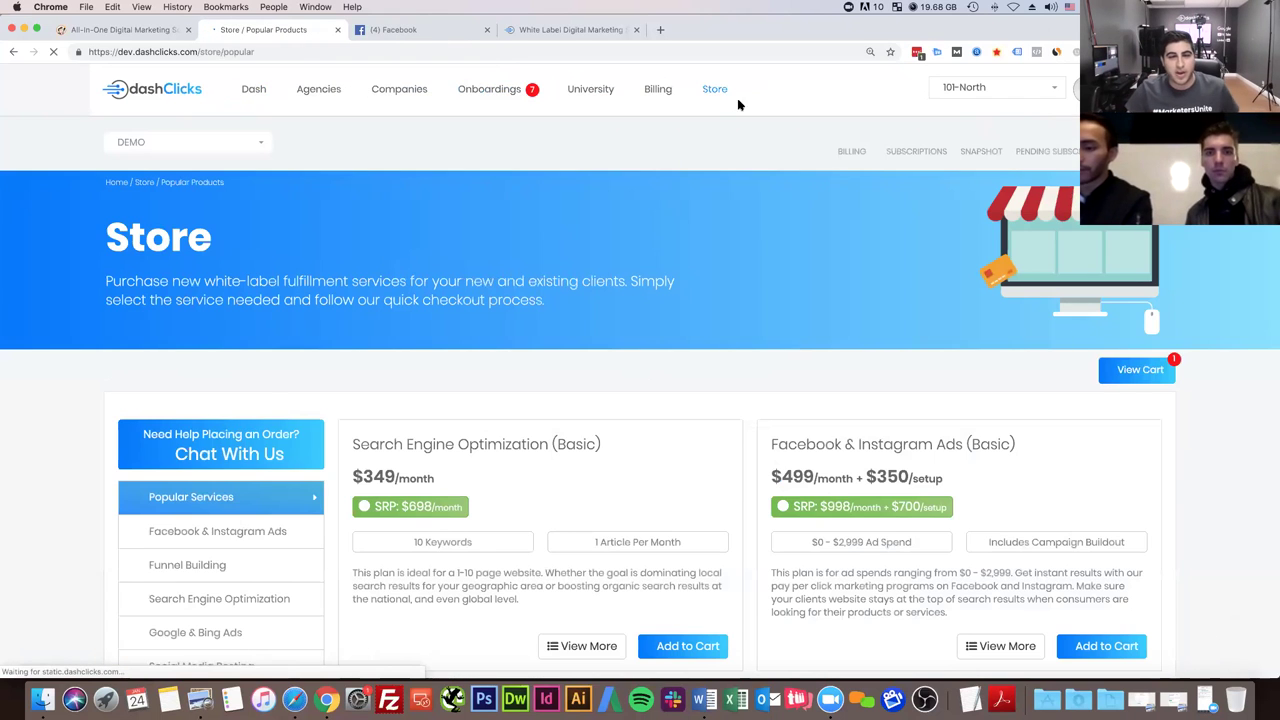
scroll(187, 378, "down", 3)
left_click(186, 372)
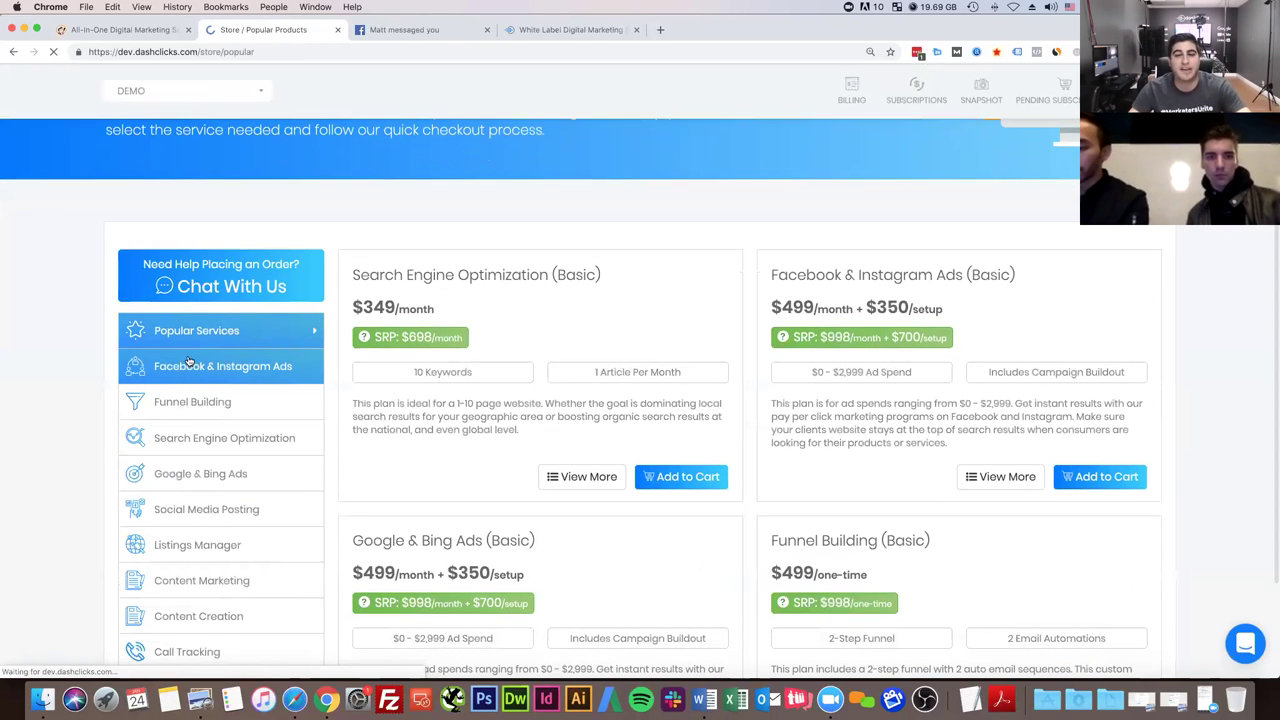
scroll(506, 374, "down", 3)
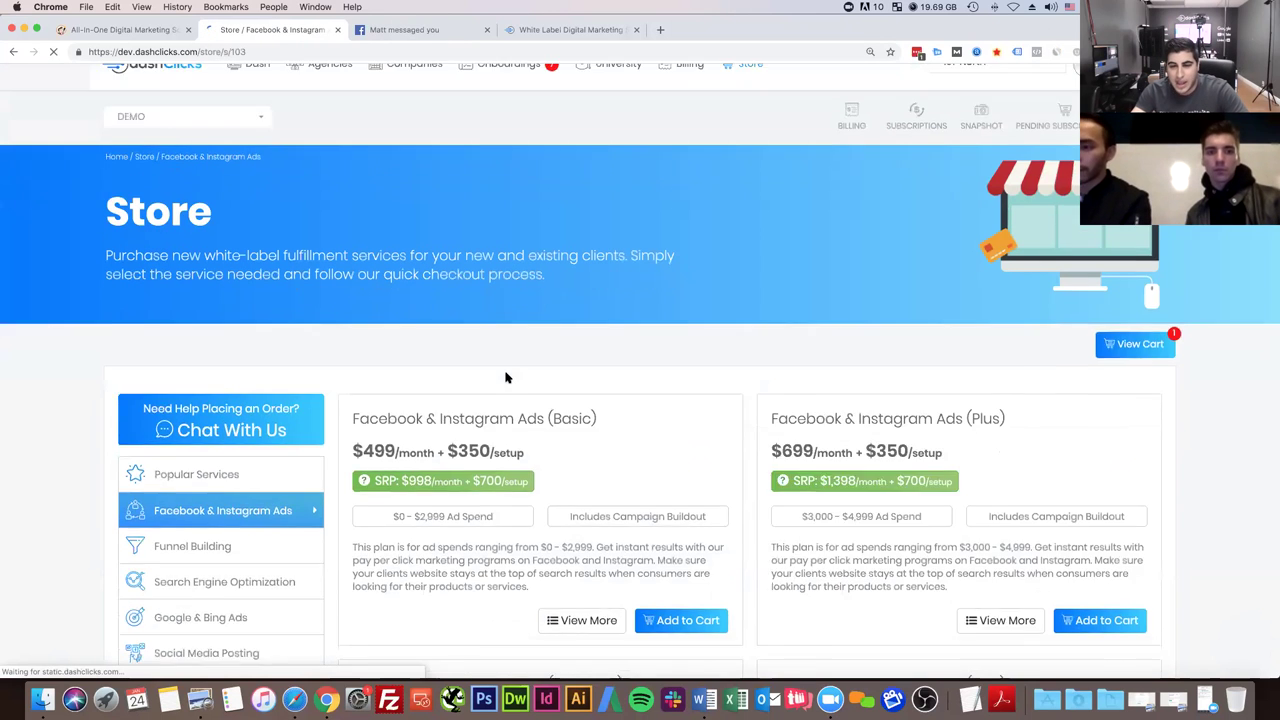
left_click(680, 500)
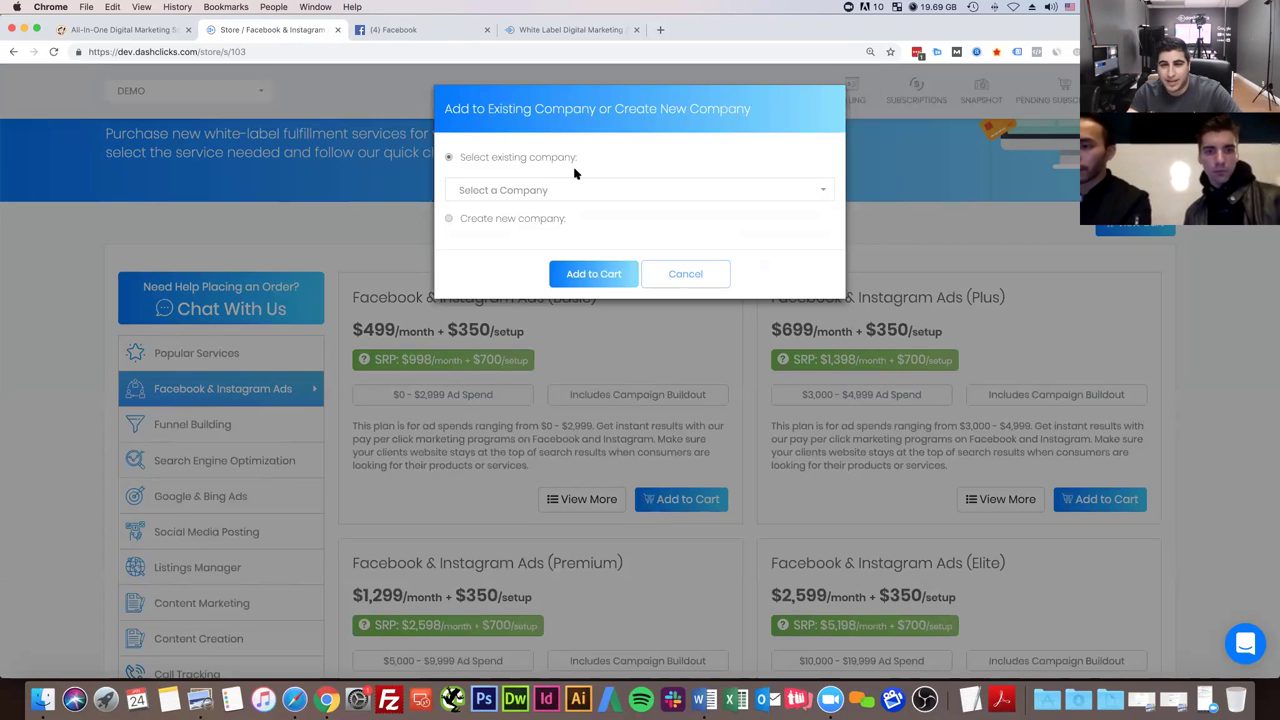
- Create a new company named 'Bobbys Plumber' for the order
left_click(449, 219)
left_click(483, 234)
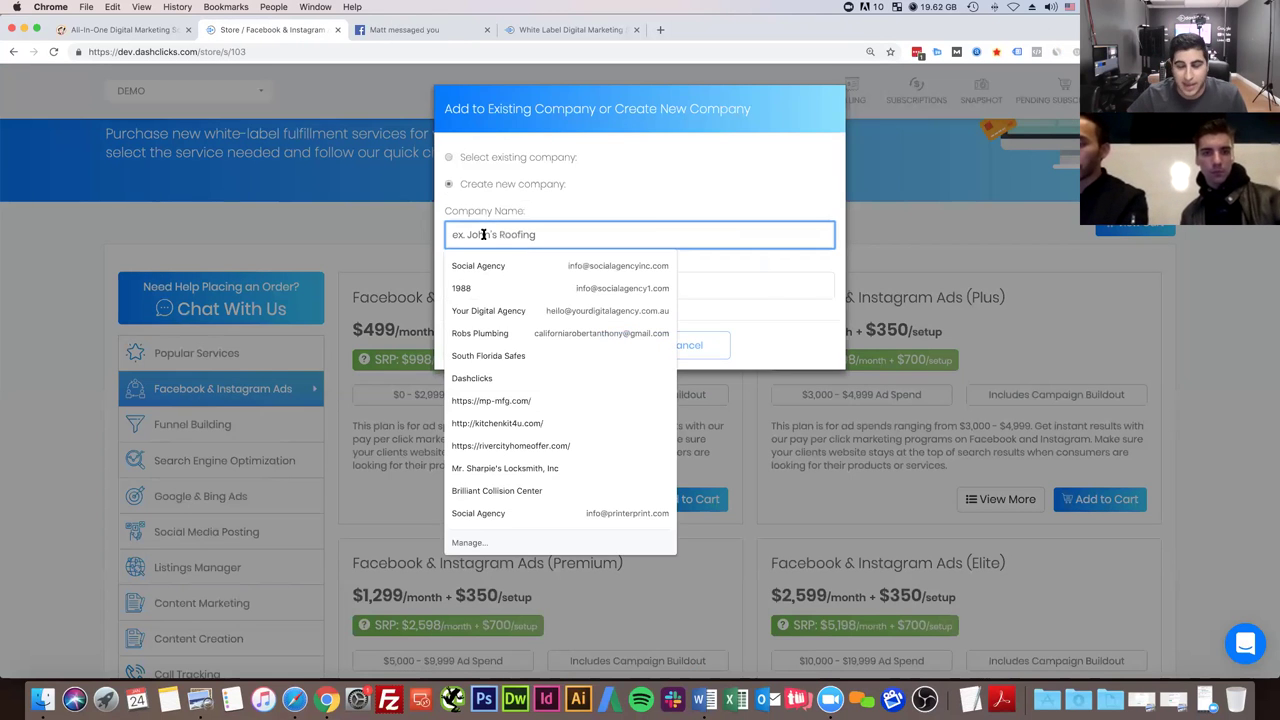
left_click(631, 178)
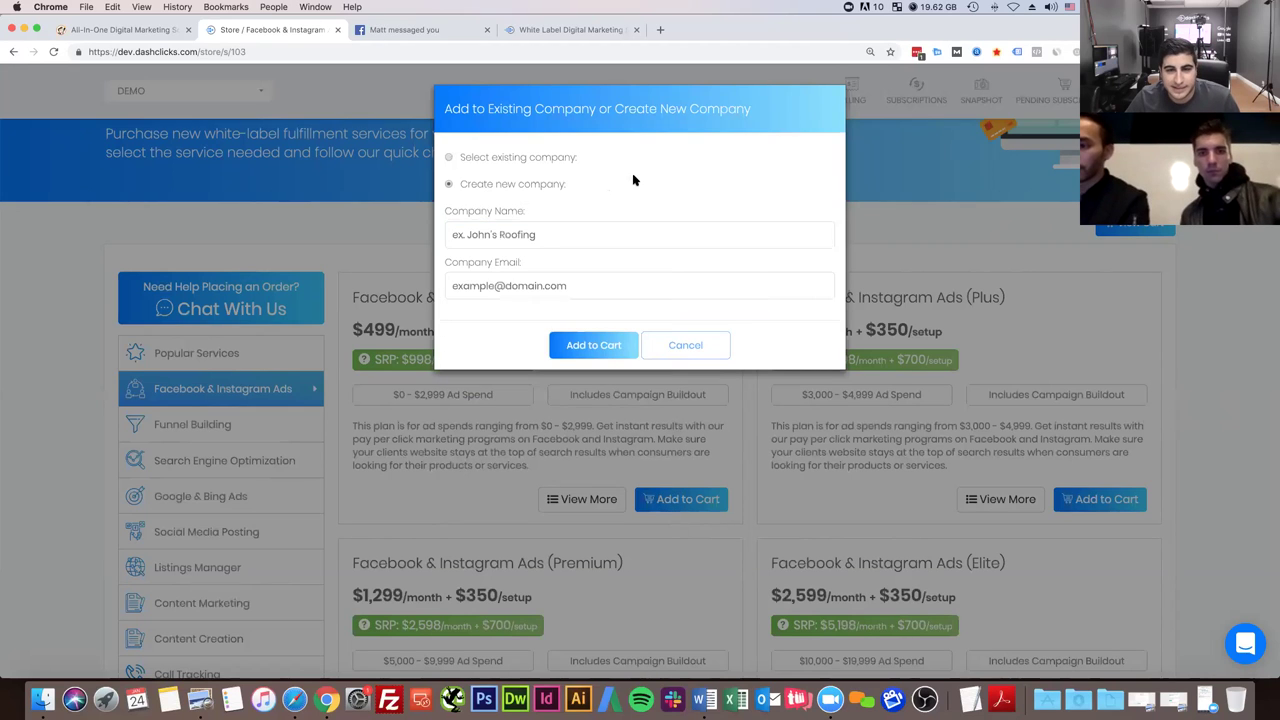
left_click(541, 232)
type("Boo")
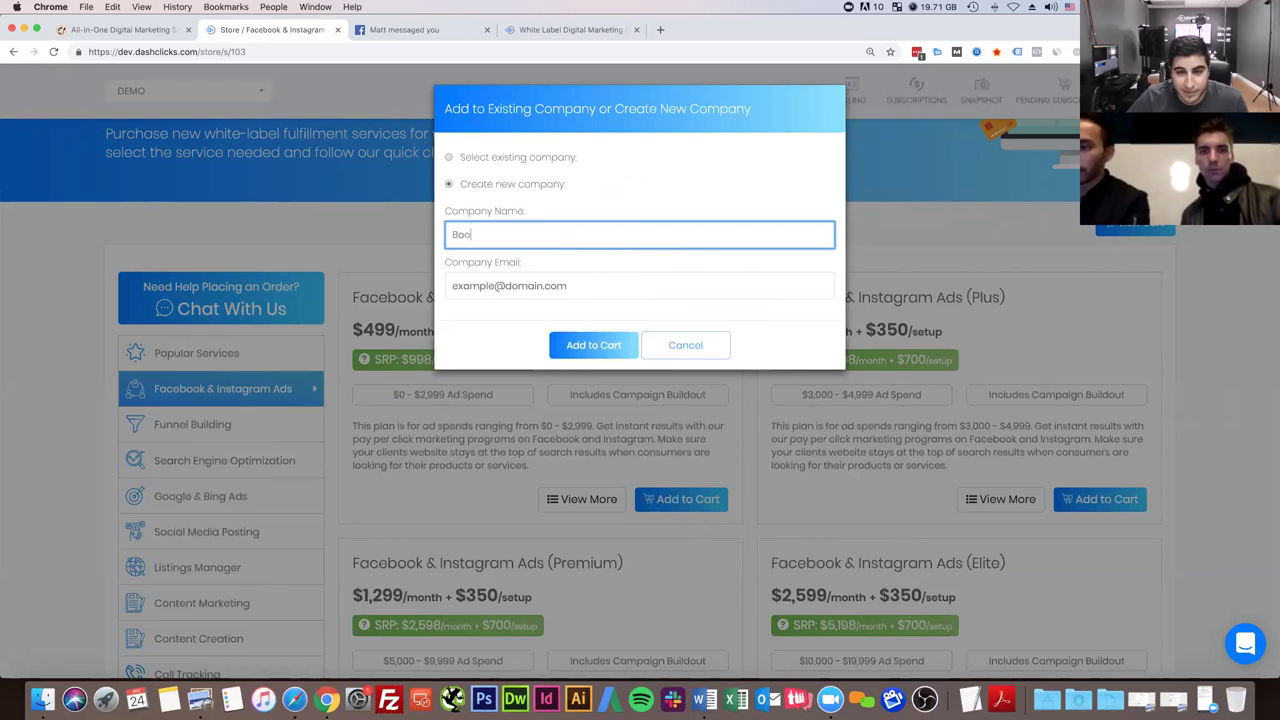
key("BackSpace")
type("bbys")
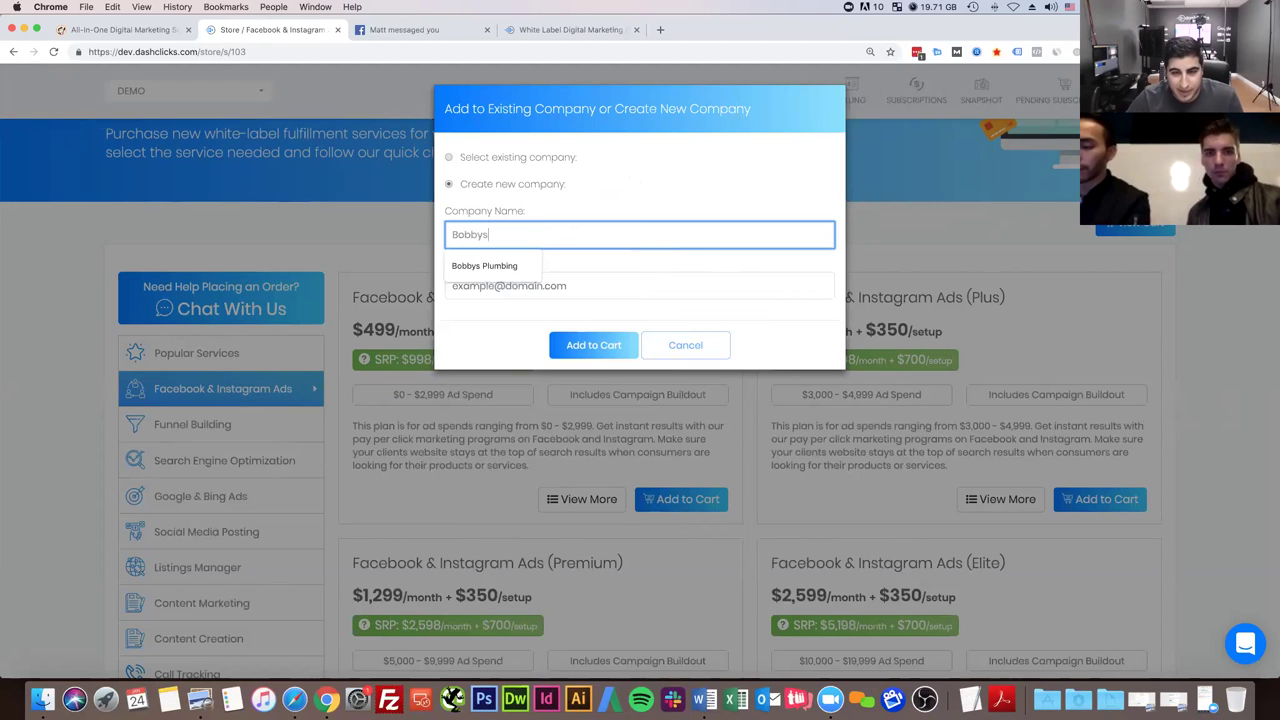
type(" Agency")
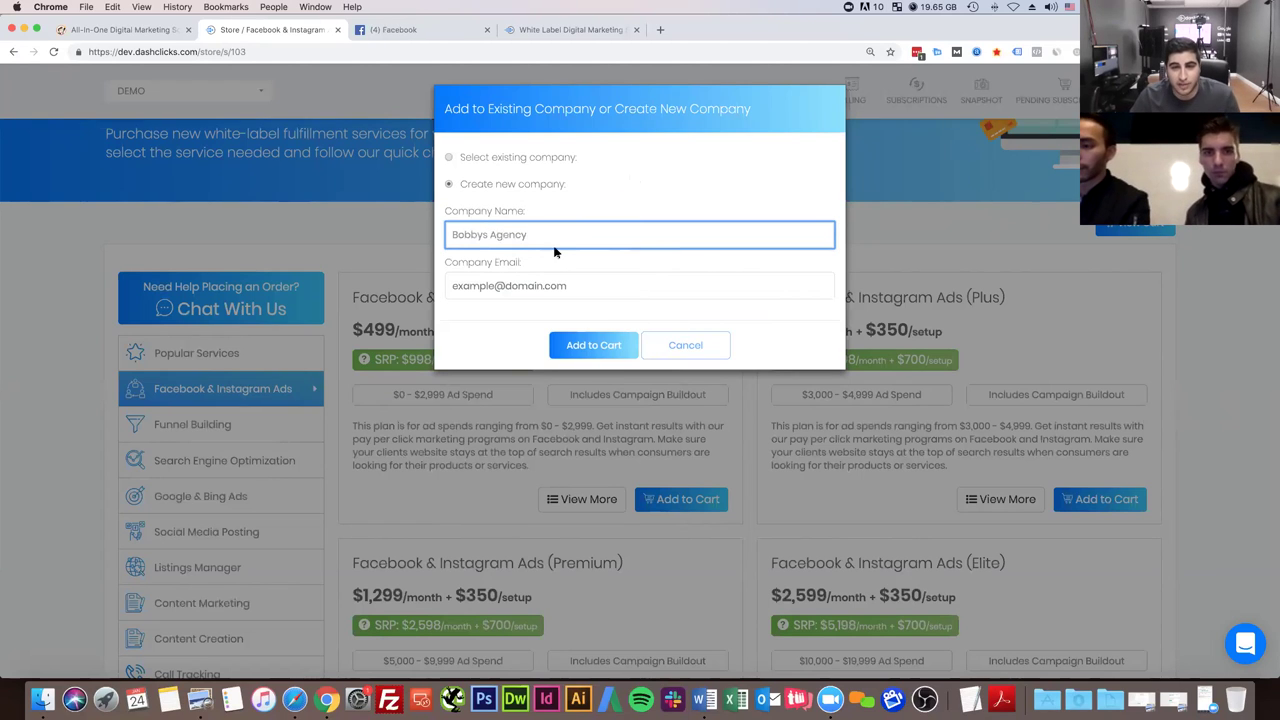
left_click_drag(551, 234, 424, 229)
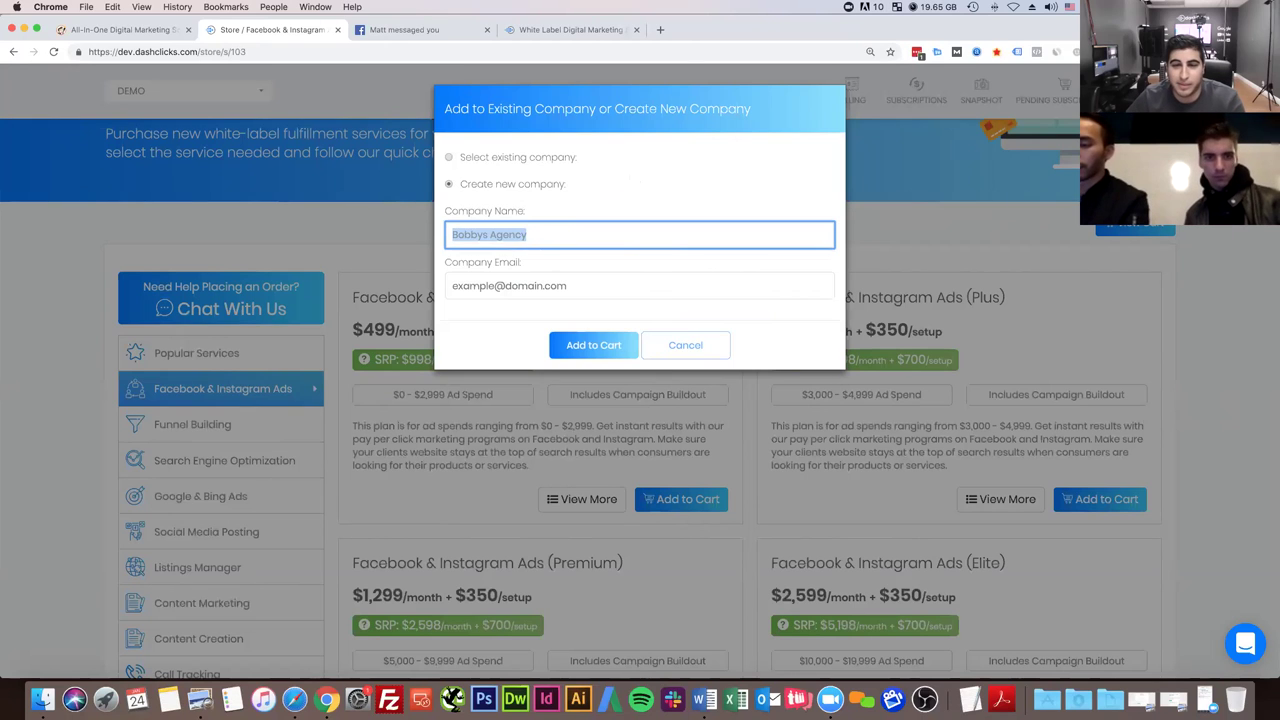
key("Right")
key("BackSpace")
key("BackSpace")
key("BackSpace")
type("Plumber")
- Enter the company's e-mail address and add the plan to the cart
left_click(483, 286)
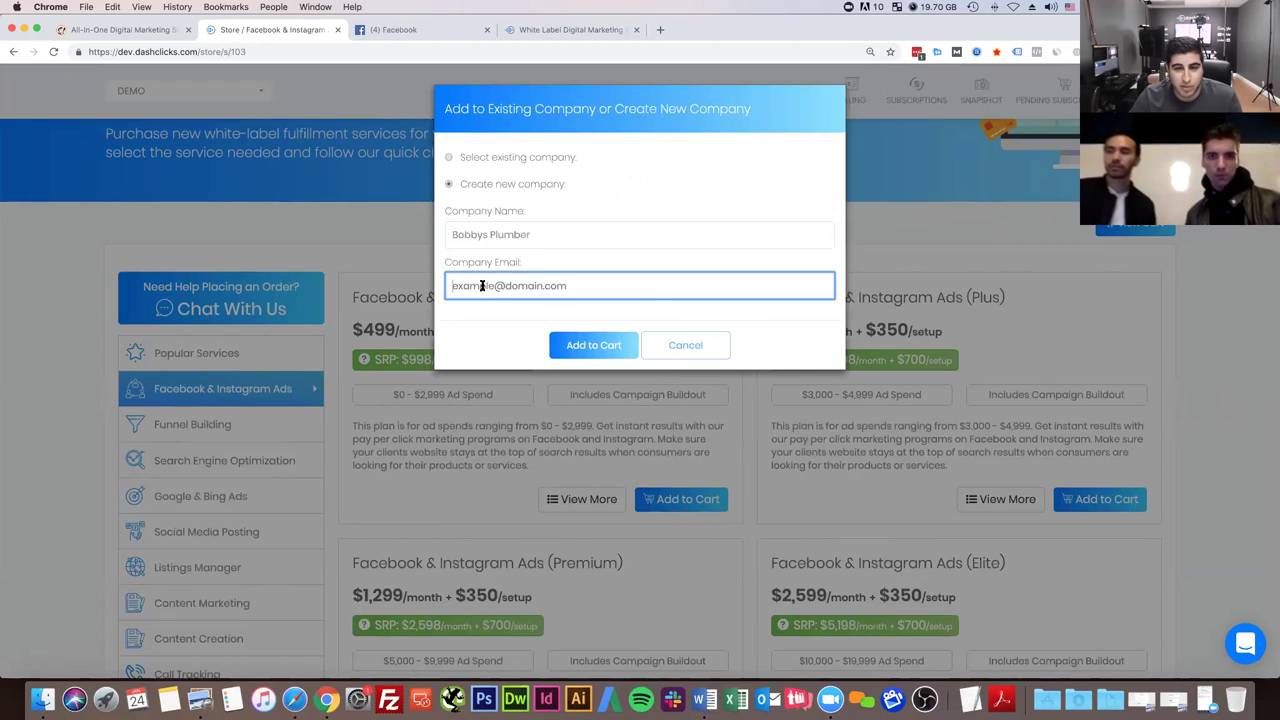
left_click(598, 252)
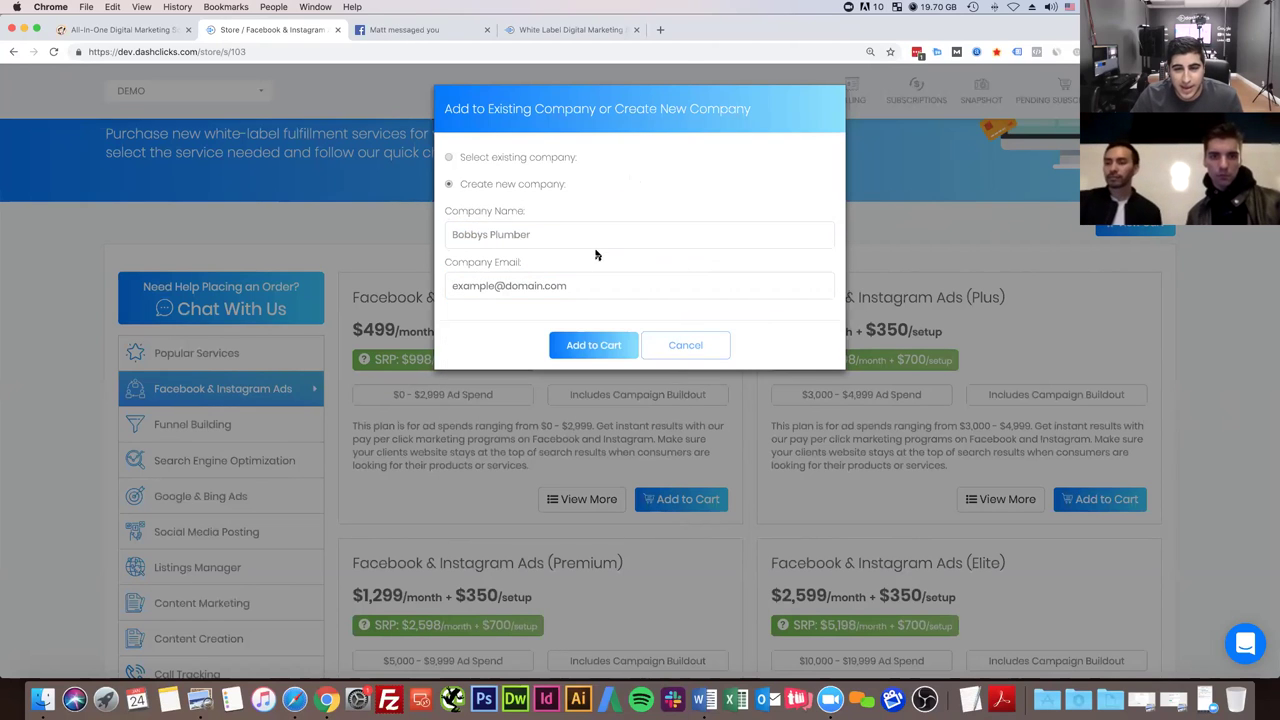
left_click(547, 282)
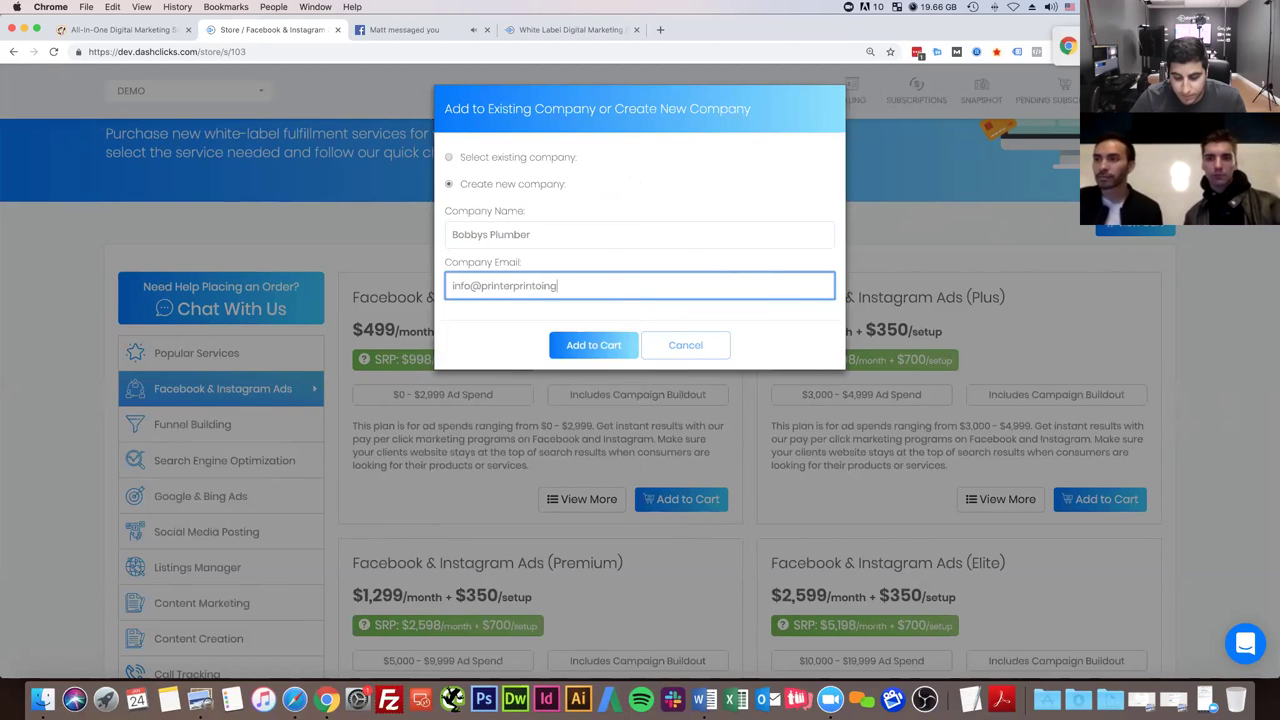
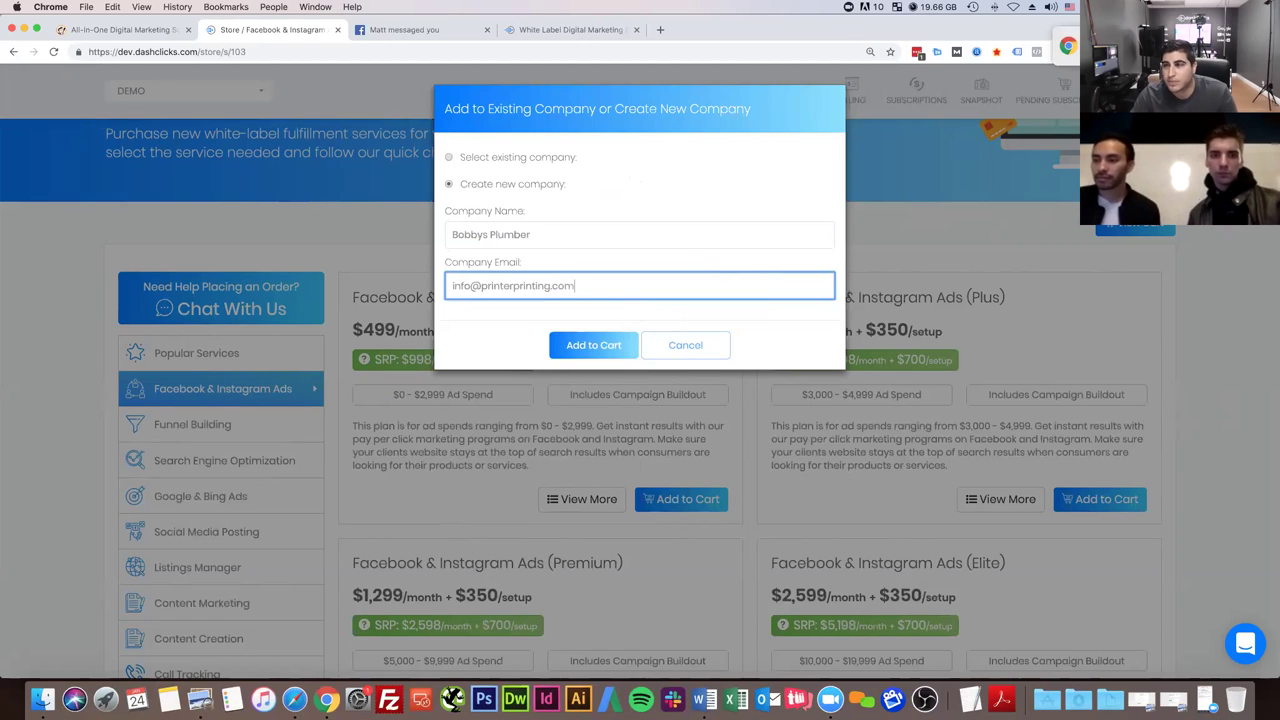
left_click(592, 336)
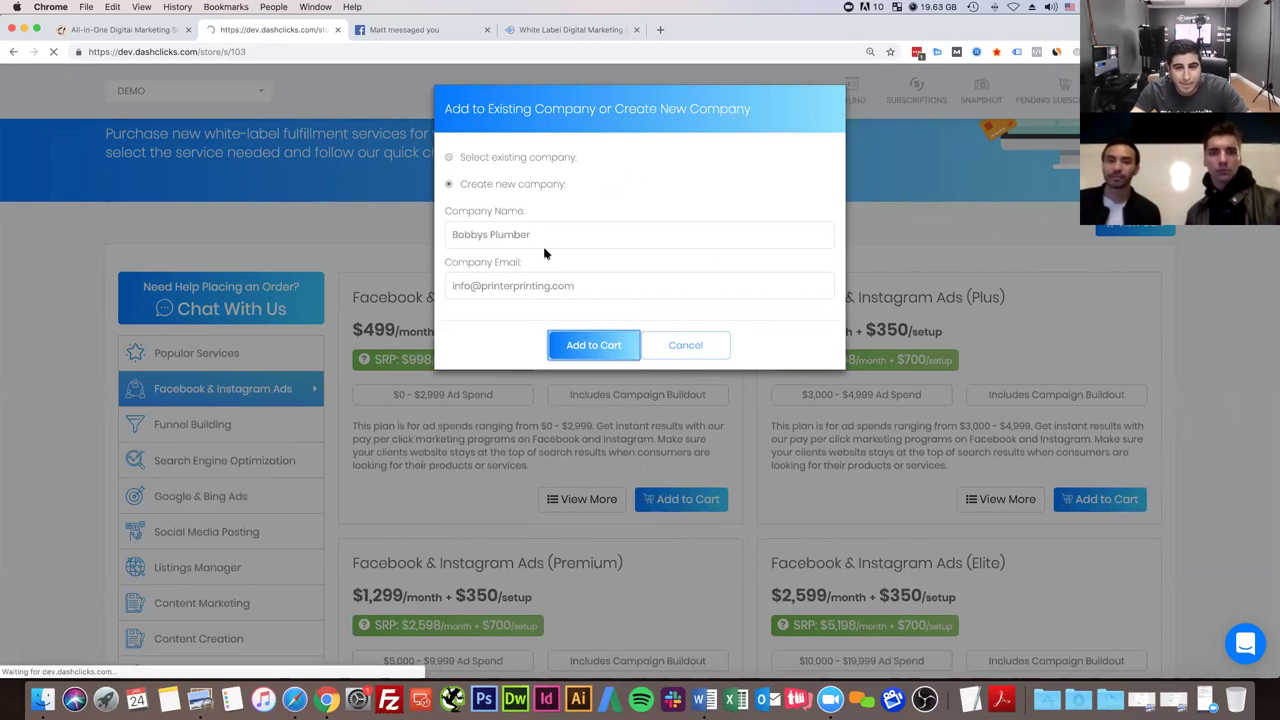
scroll(532, 338, "down", 3)
scroll(532, 338, "up", 2)
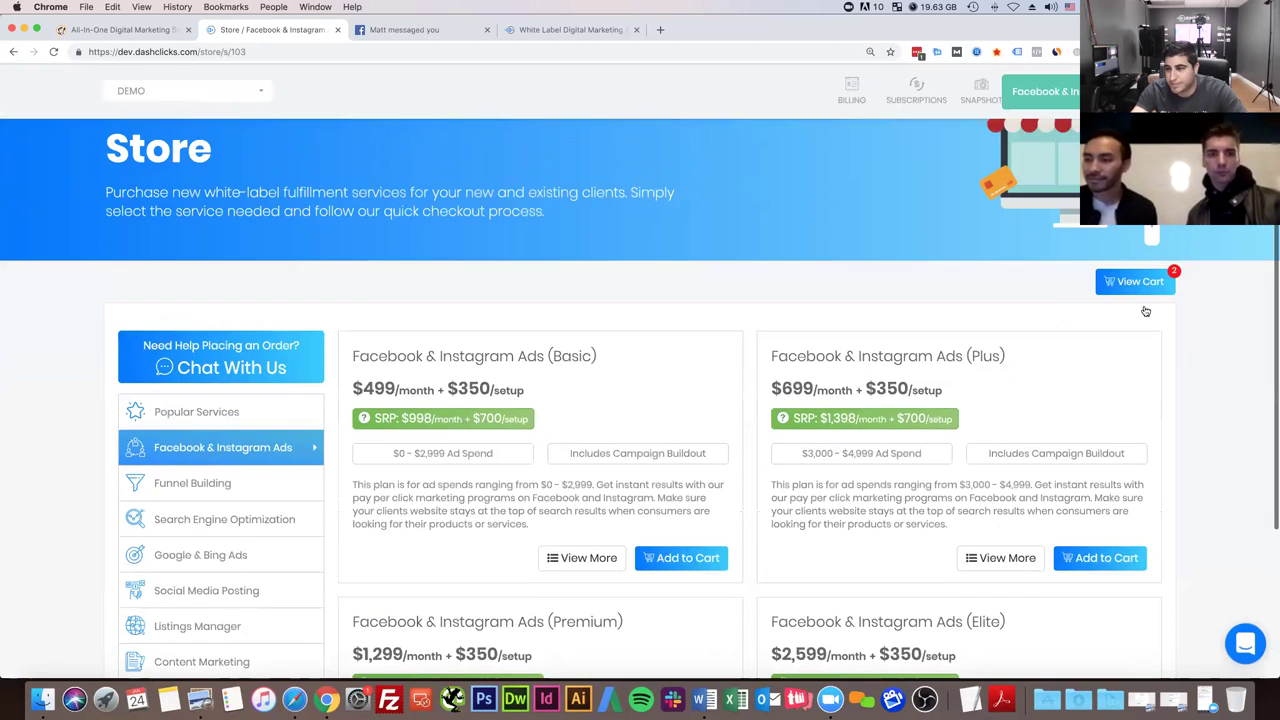
- Remove the Call Tracking (Basic) plan from the cart and edit the coupon field
left_click(1137, 290)
left_click(1068, 183)
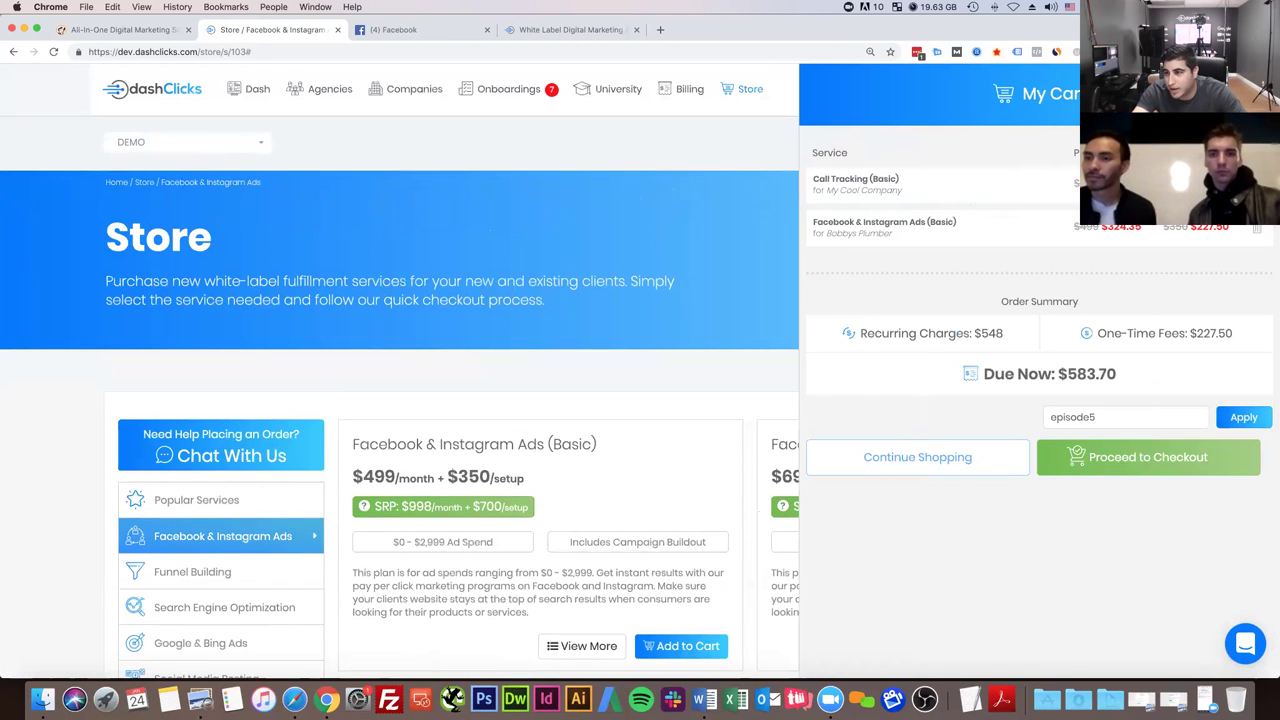
left_click_drag(1120, 374, 1006, 371)
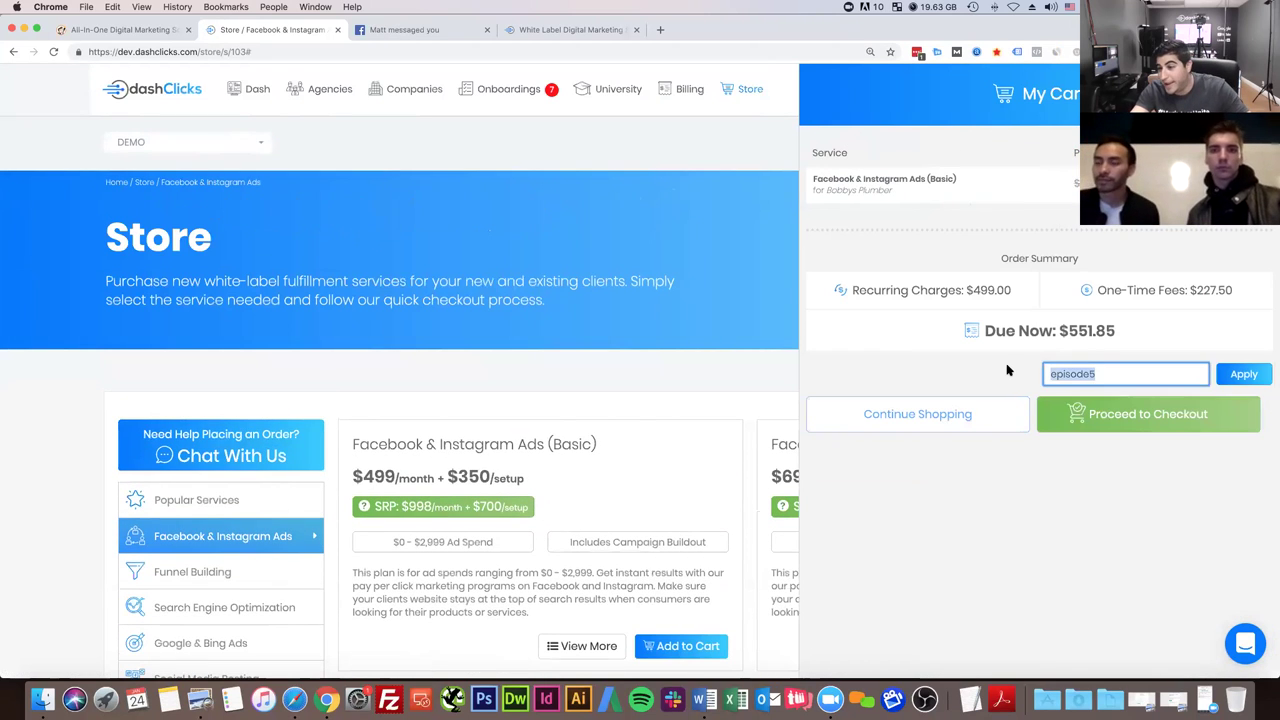
key("BackSpace")
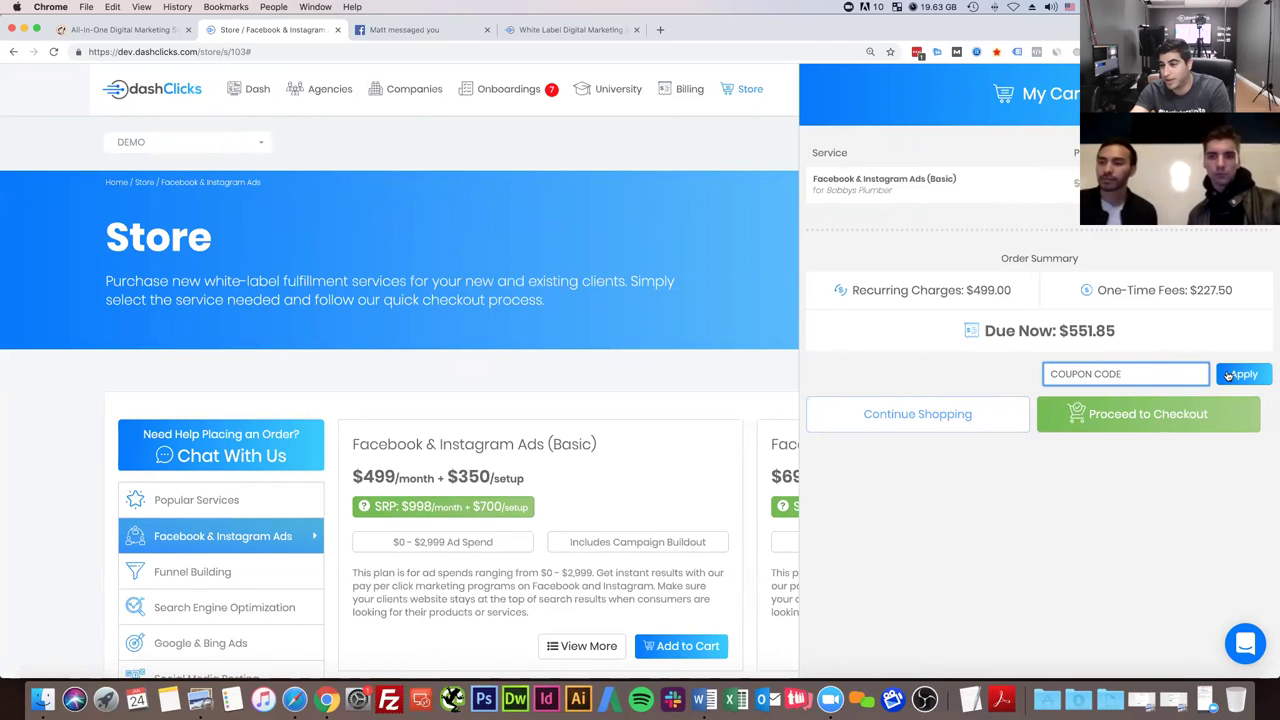
left_click(1236, 376)
left_click(1066, 373)
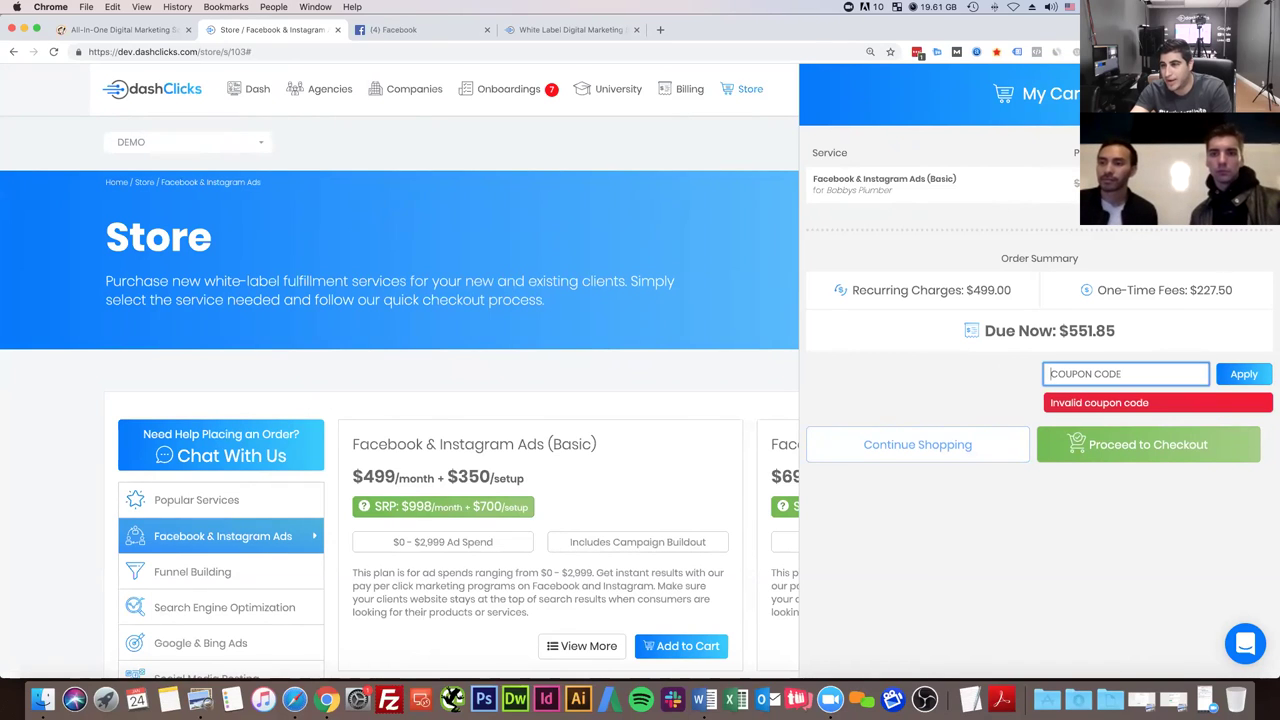
- Close the cart and browse the Funnel Building services
left_click(592, 225)
scroll(265, 446, "down", 3)
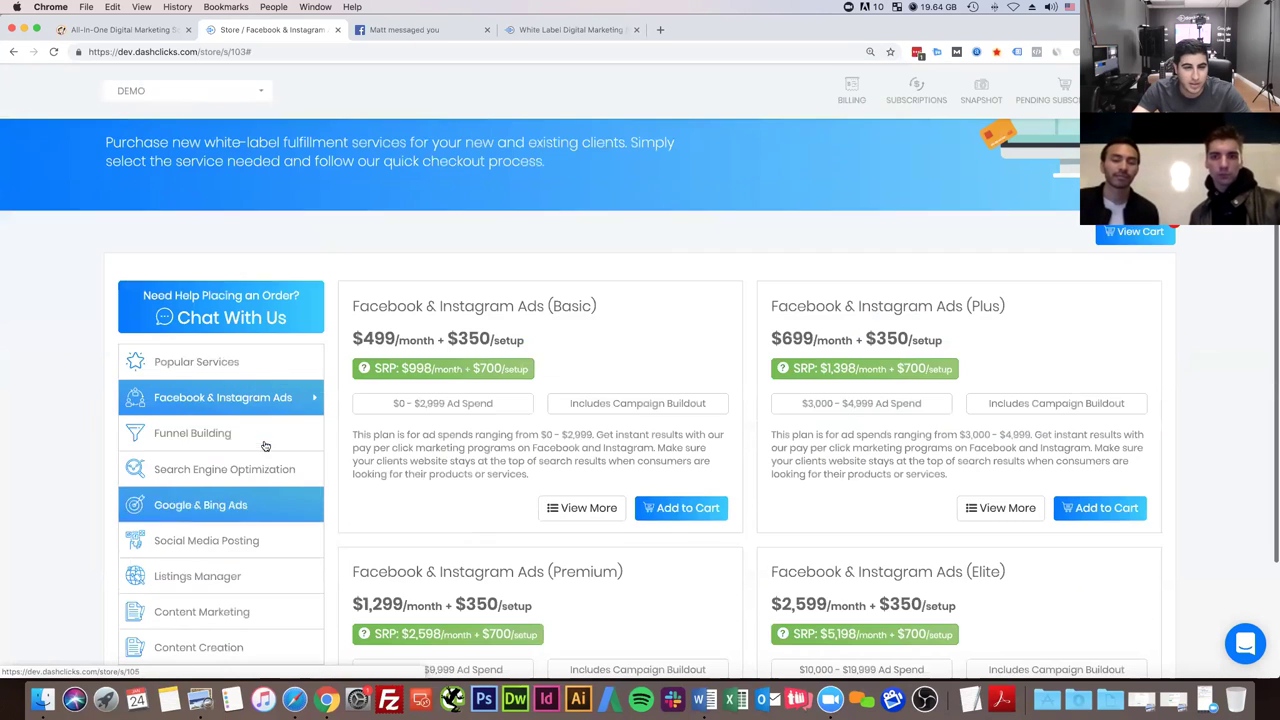
left_click(225, 432)
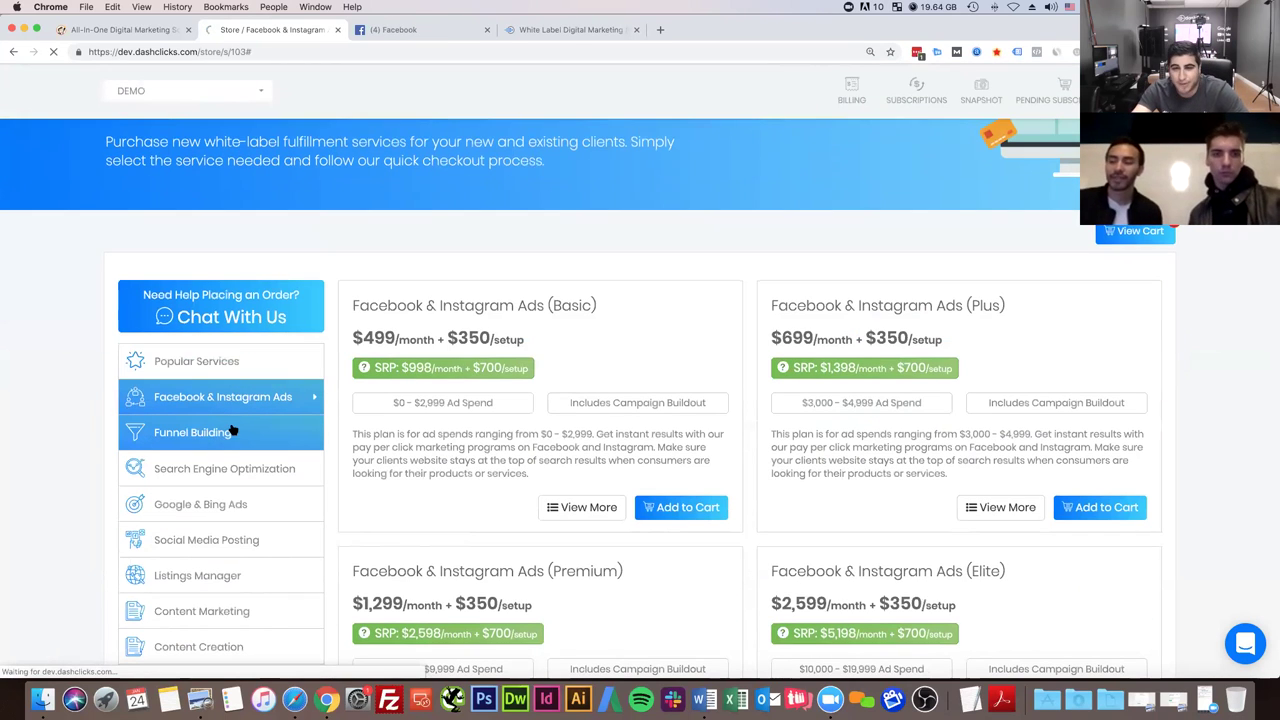
scroll(540, 360, "down", 3)
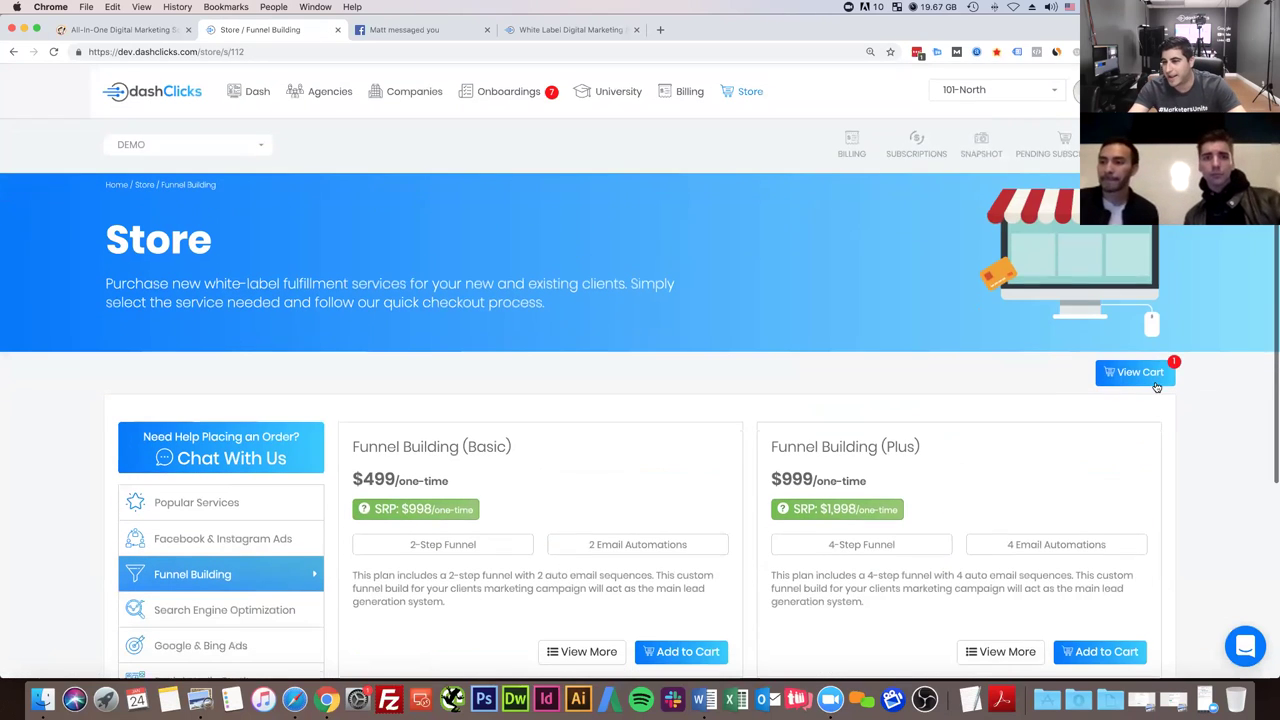
- Reopen the cart, check the $551.85 amount due, and proceed to checkout
left_click(1155, 383)
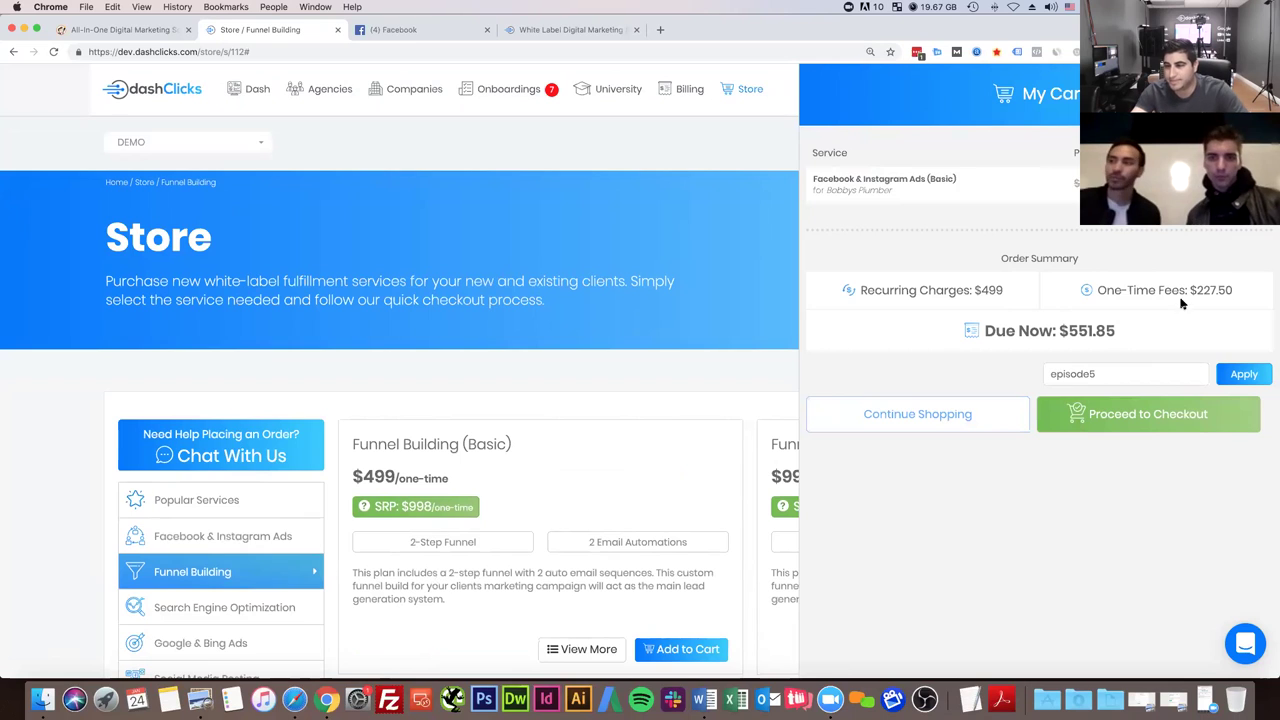
left_click(1093, 366)
key("super+a")
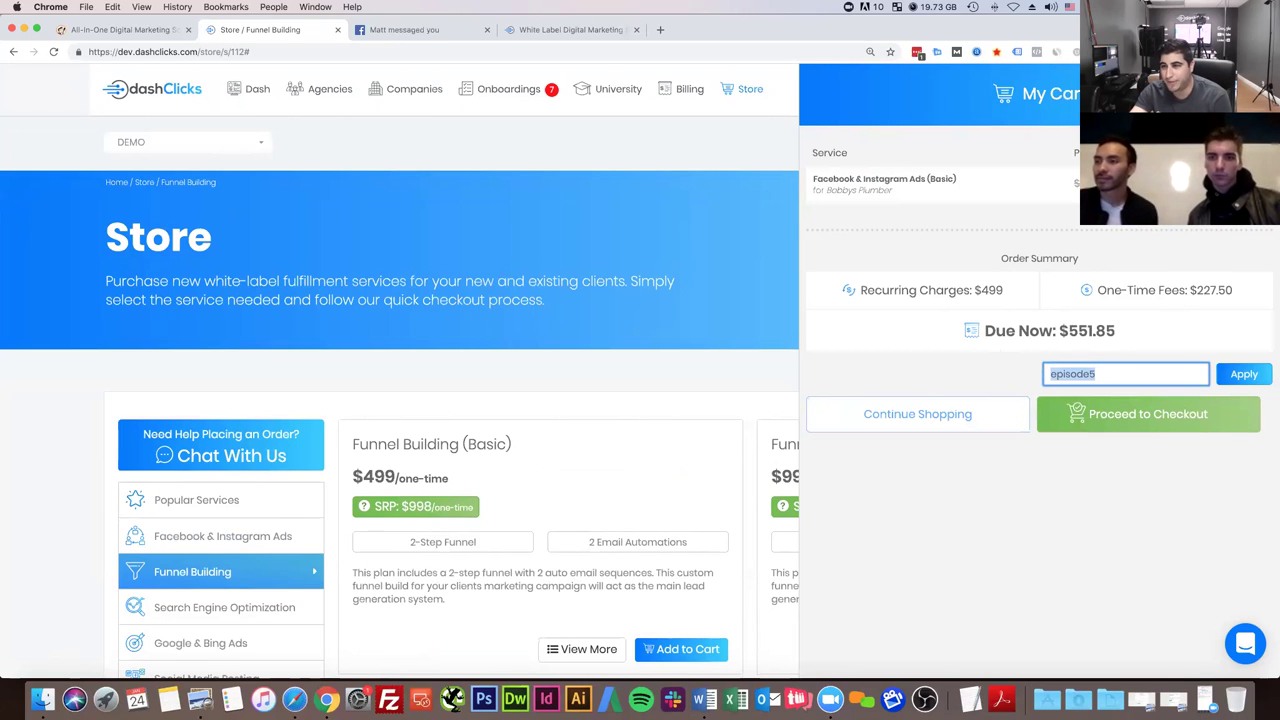
left_click(1077, 180)
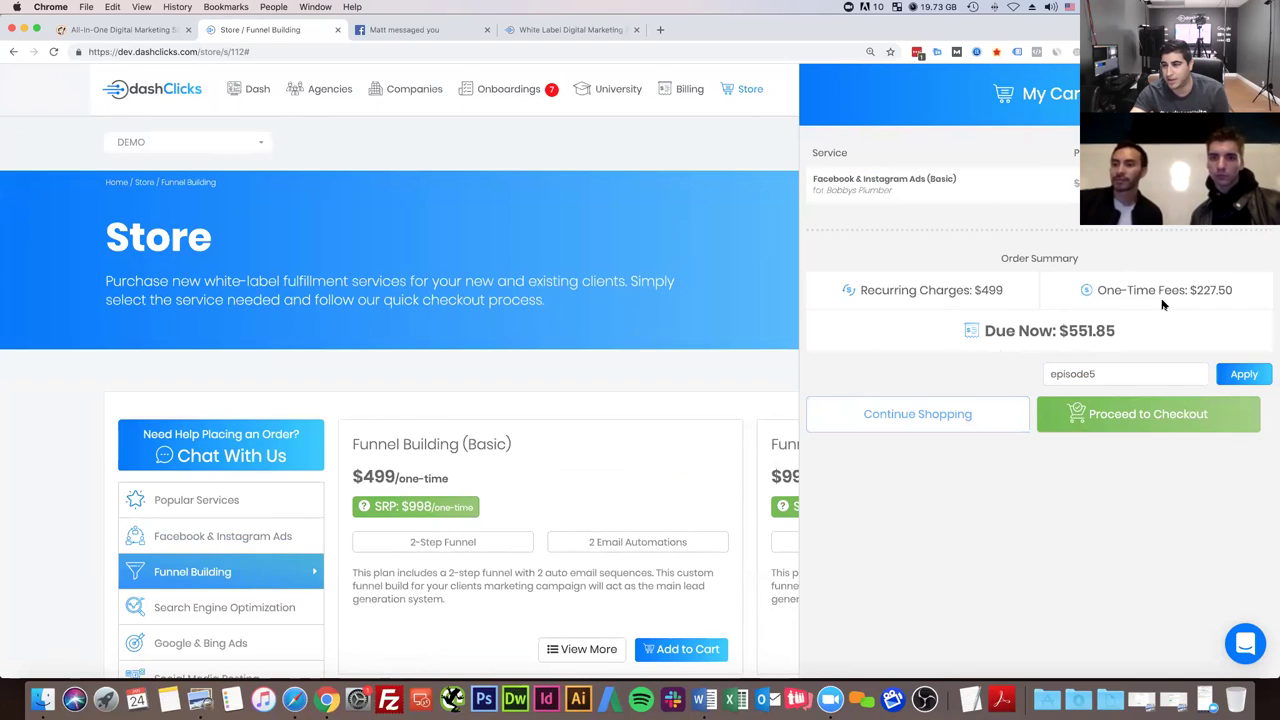
left_click_drag(1116, 331, 1072, 333)
left_click(1118, 418)
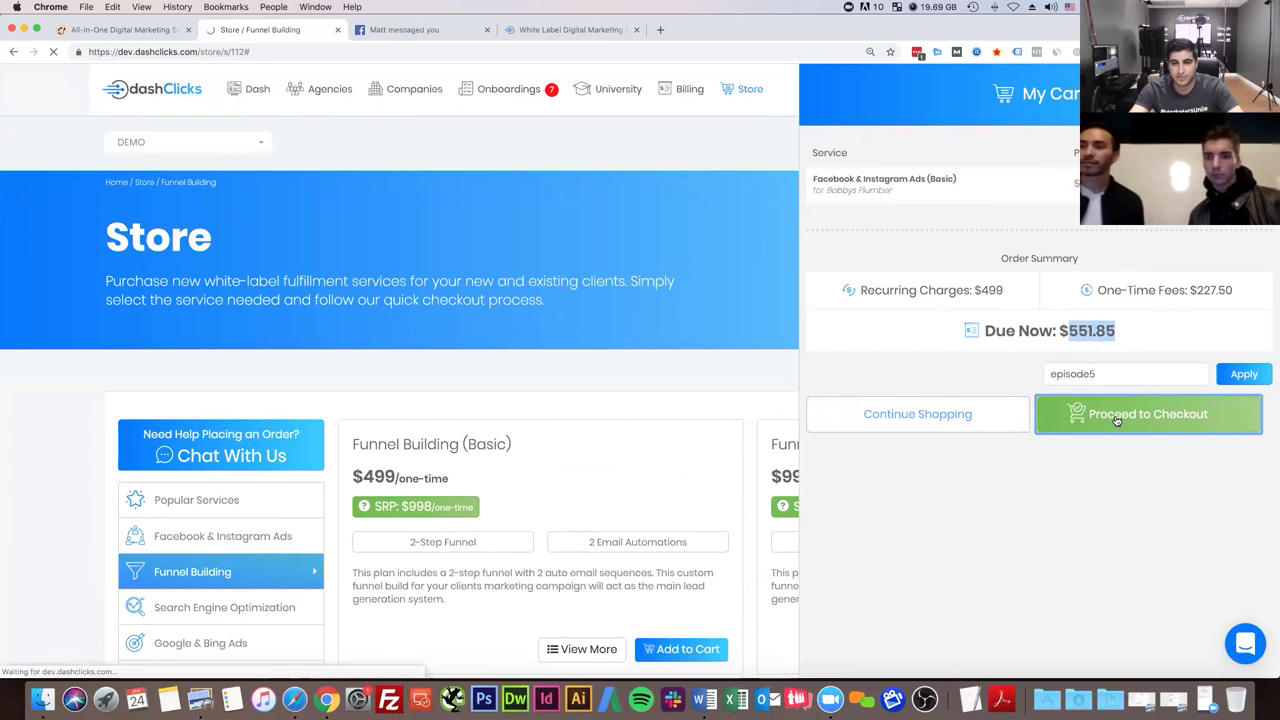
scroll(846, 403, "down", 5)
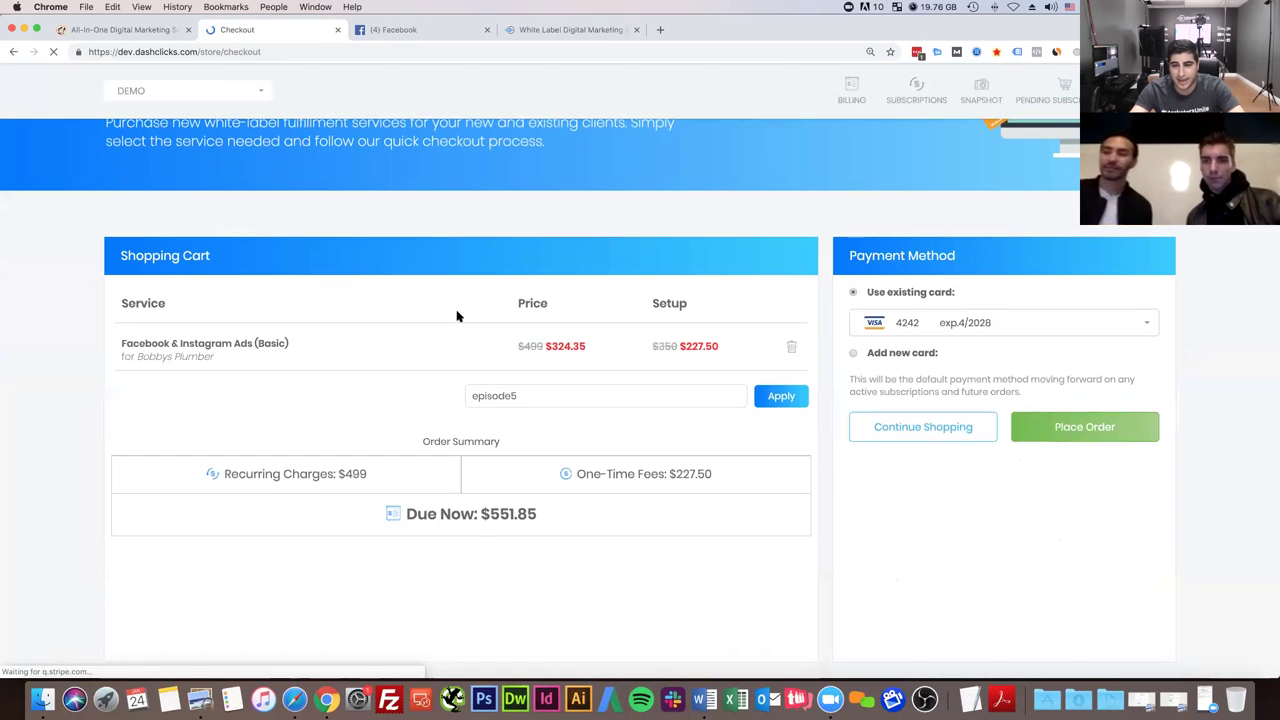
- Keep the existing saved card as payment and place the Facebook & Instagram Ads (Basic) order
left_click(955, 324)
left_click(910, 380)
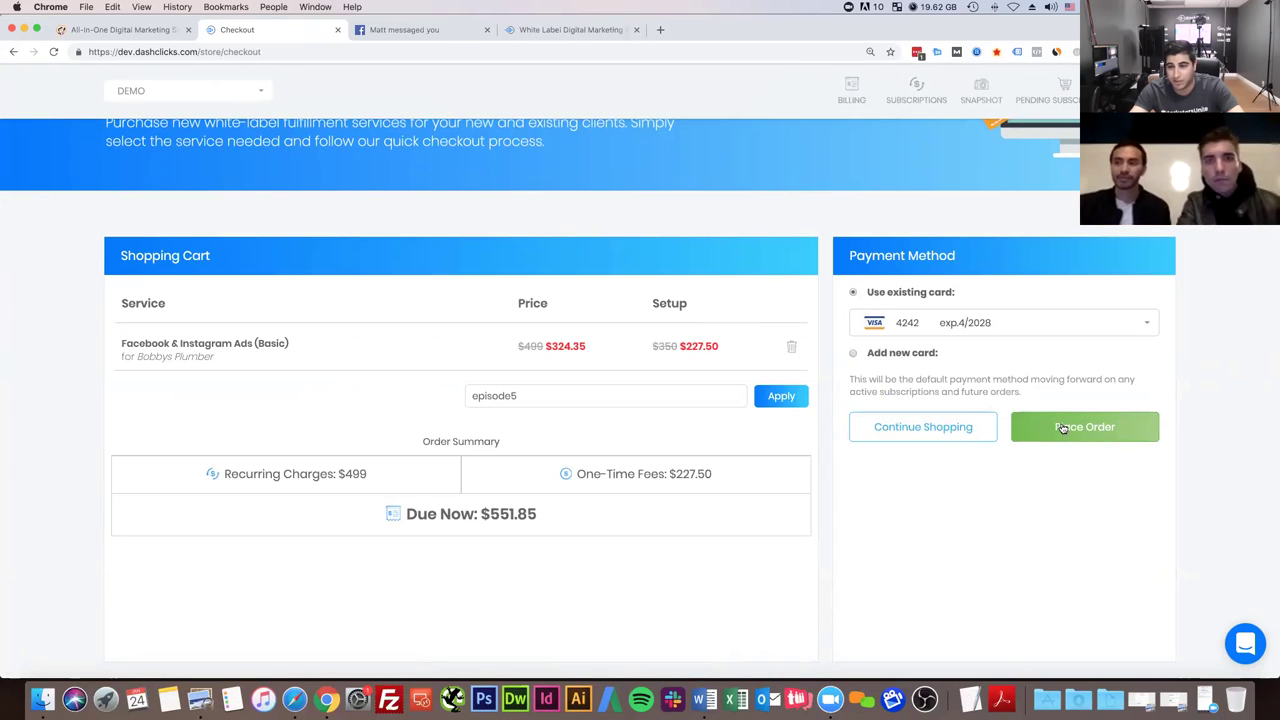
left_click(1063, 428)
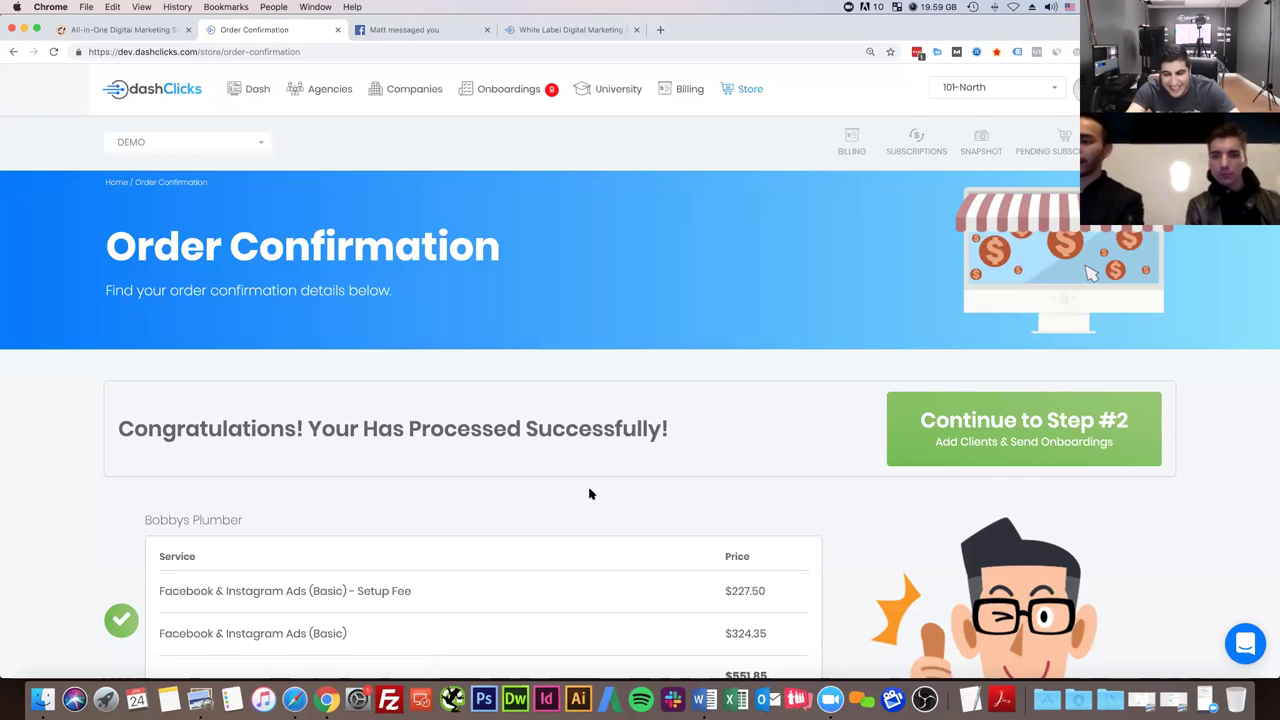
- Review the order confirmation, then continue to Step #2, Add Clients & Send Onboardings
scroll(590, 494, "down", 3)
scroll(590, 494, "up", 3)
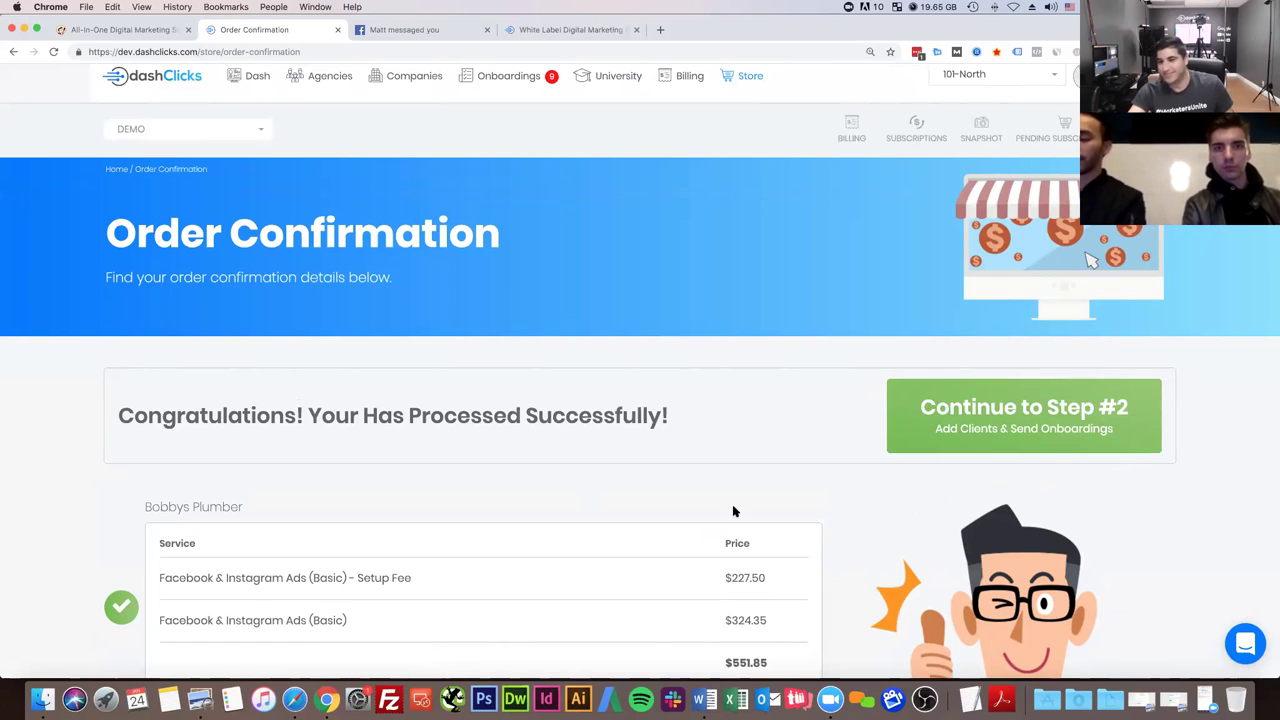
left_click_drag(406, 421, 622, 421)
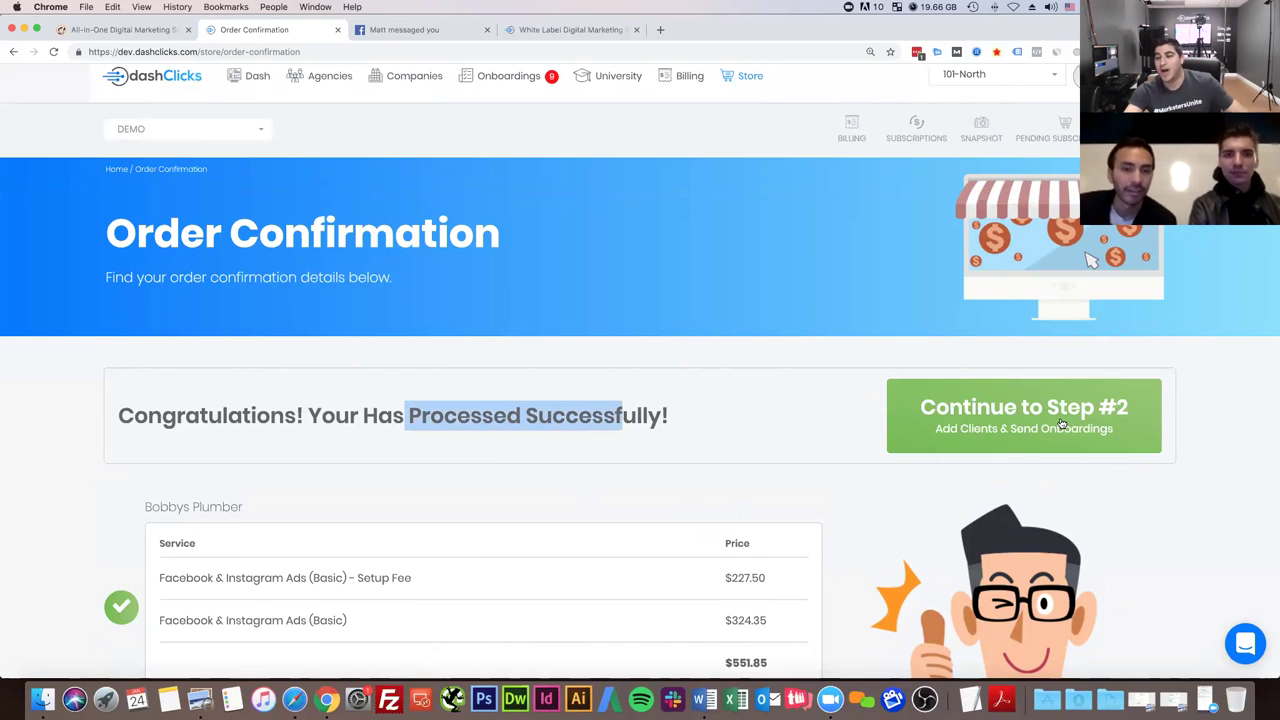
left_click(427, 436)
scroll(680, 306, "down", 3)
left_click_drag(784, 400, 131, 307)
left_click(111, 276)
scroll(578, 333, "up", 3)
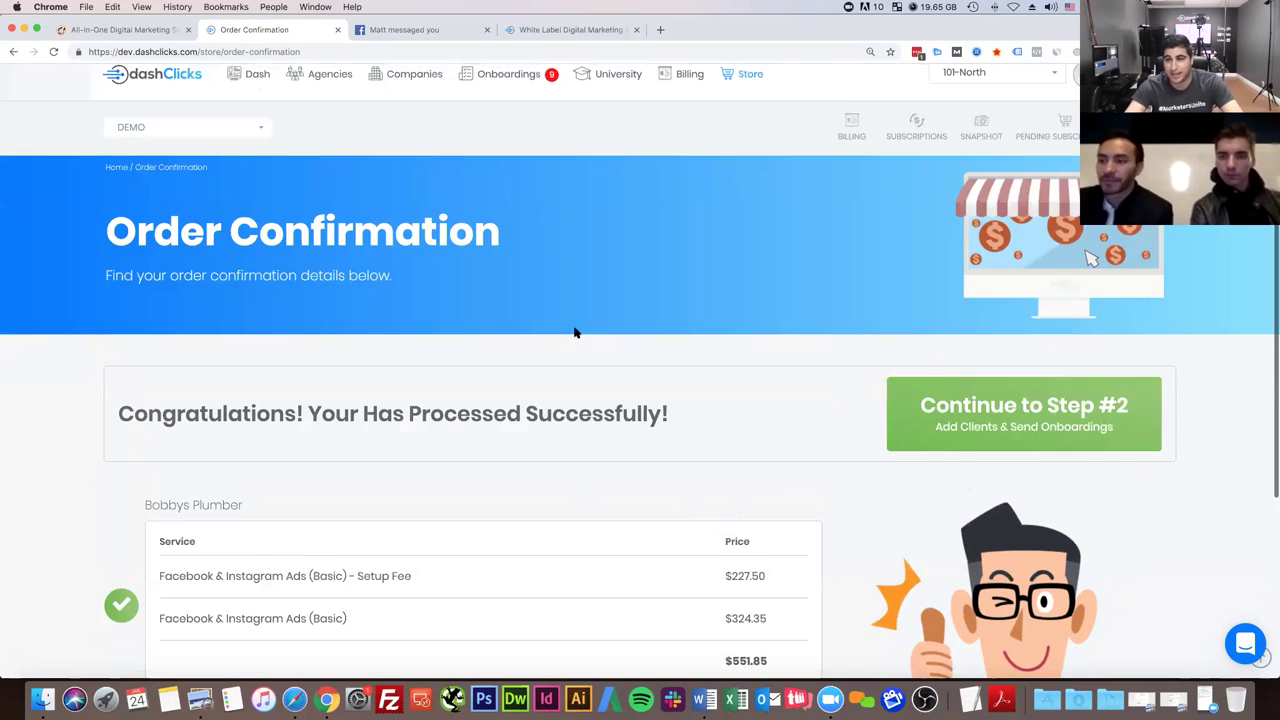
left_click(988, 429)
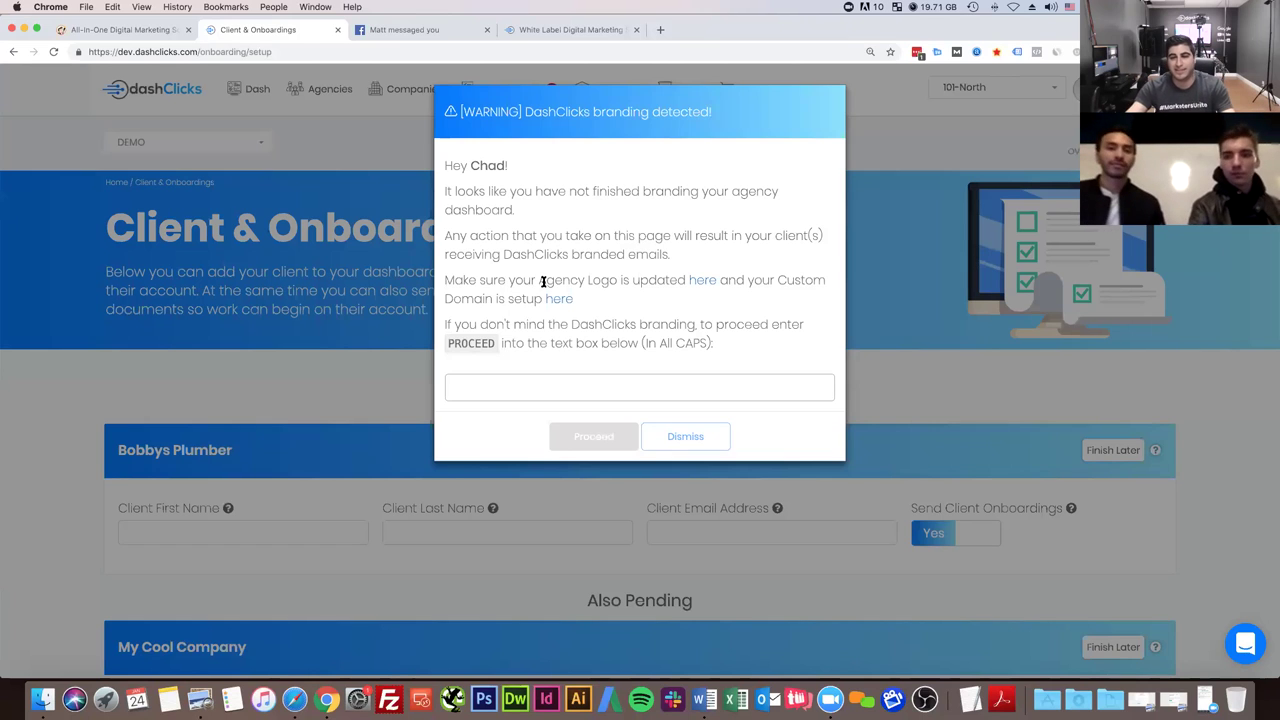
- Copy the word PROCEED and check the agency logo and custom domain settings in new tabs
double_click(466, 342)
key("ctrl+c")
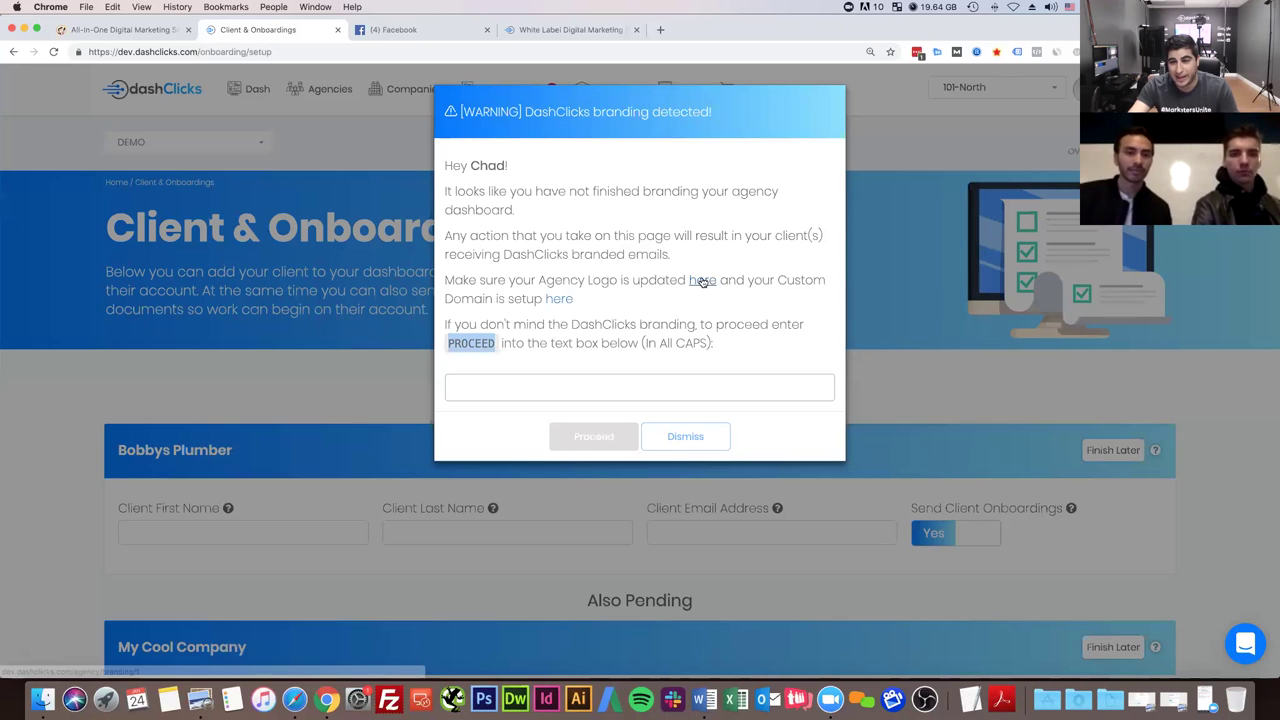
left_click(703, 283, "super")
left_click(558, 300, "super")
left_click(421, 30)
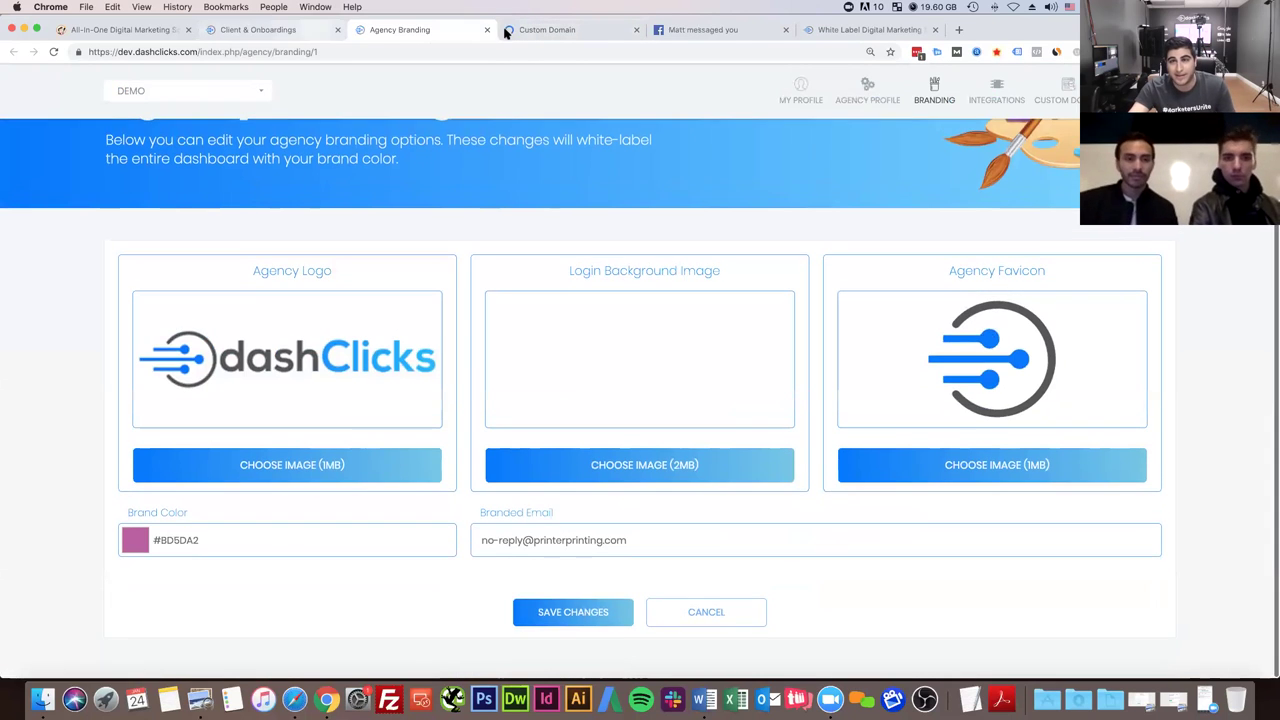
left_click(540, 30)
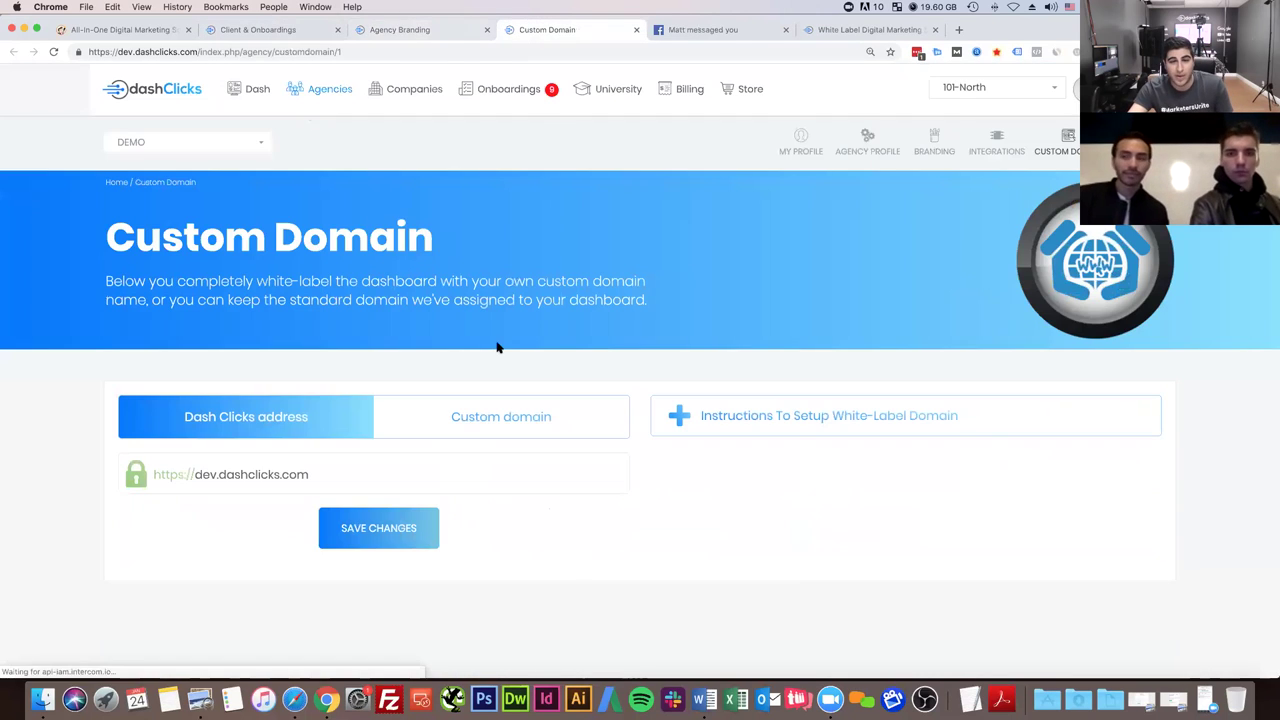
left_click(248, 30)
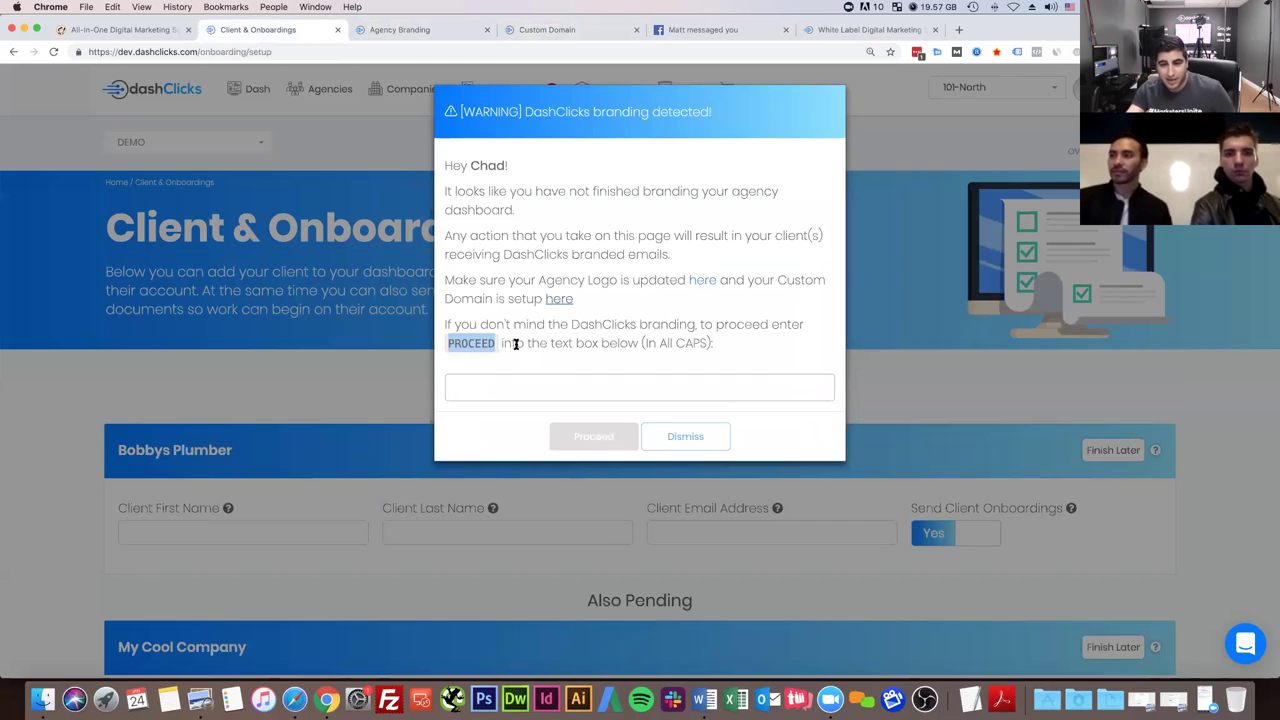
- Paste PROCEED into the confirmation box and accept the branding warning
left_click(477, 390)
key("ctrl+v")
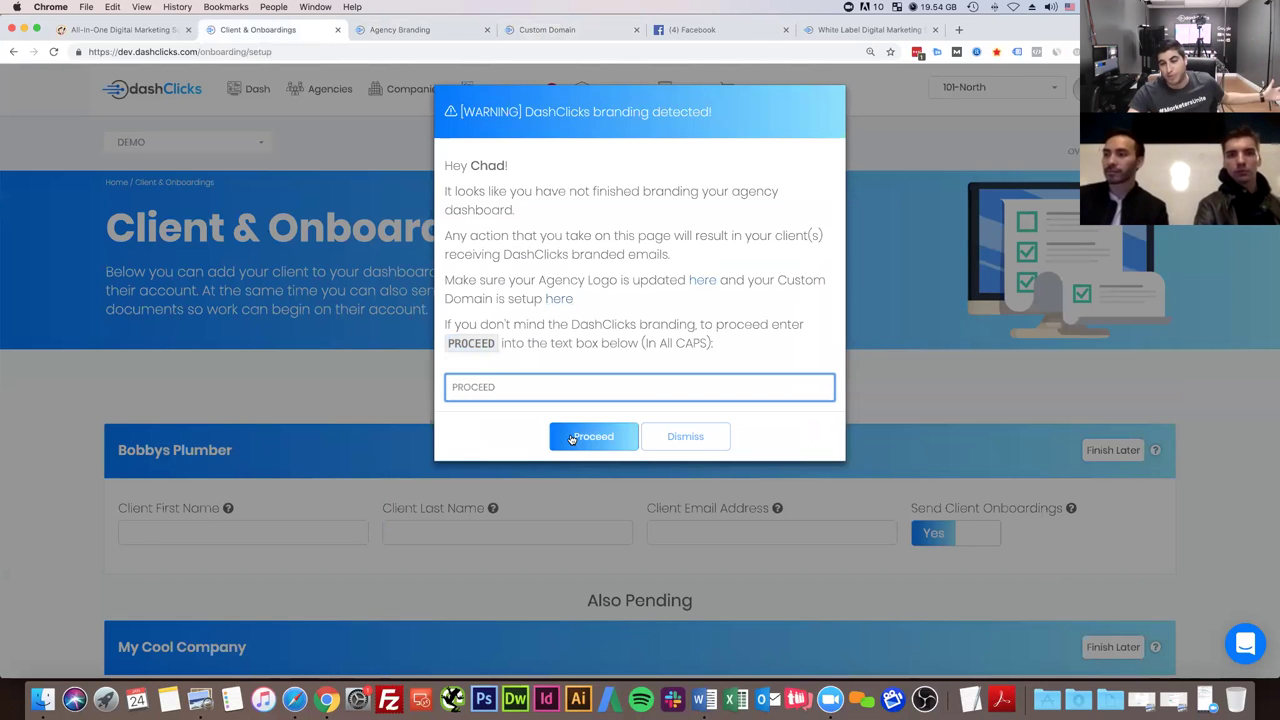
left_click(571, 437)
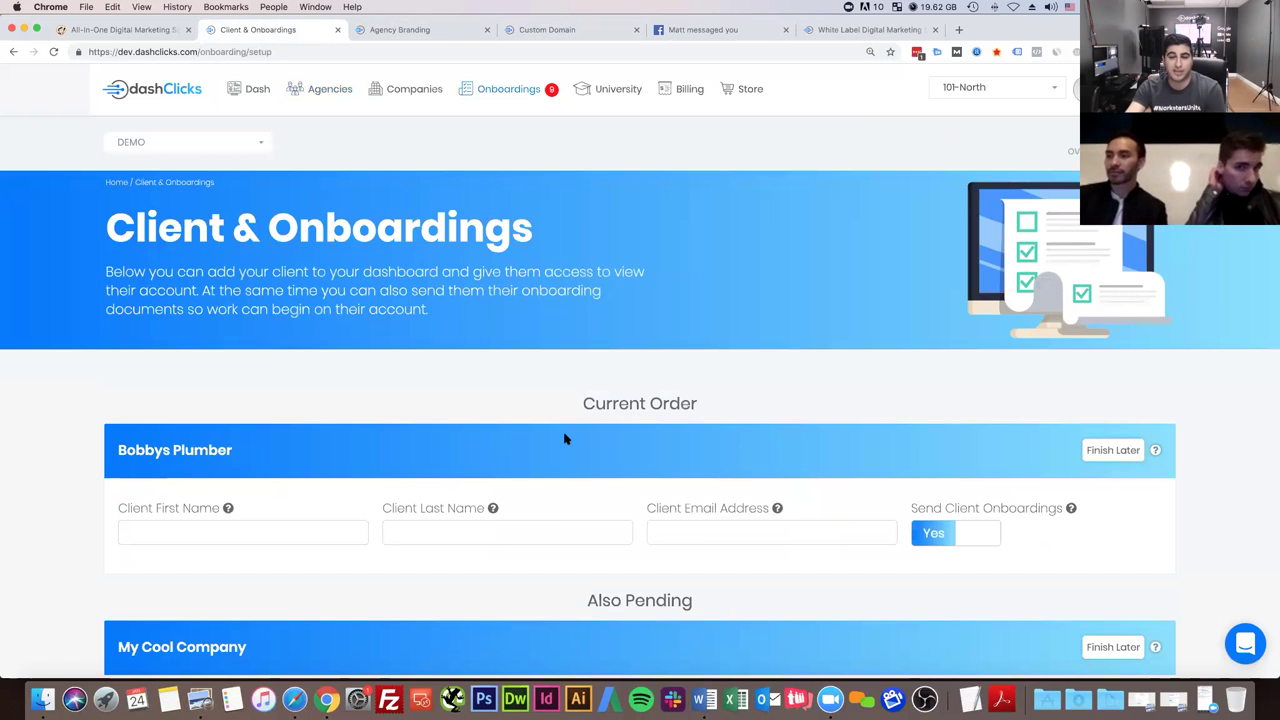
- Mark the My Cool Company and Demo pending setups as Finish Later
scroll(564, 438, "down", 2)
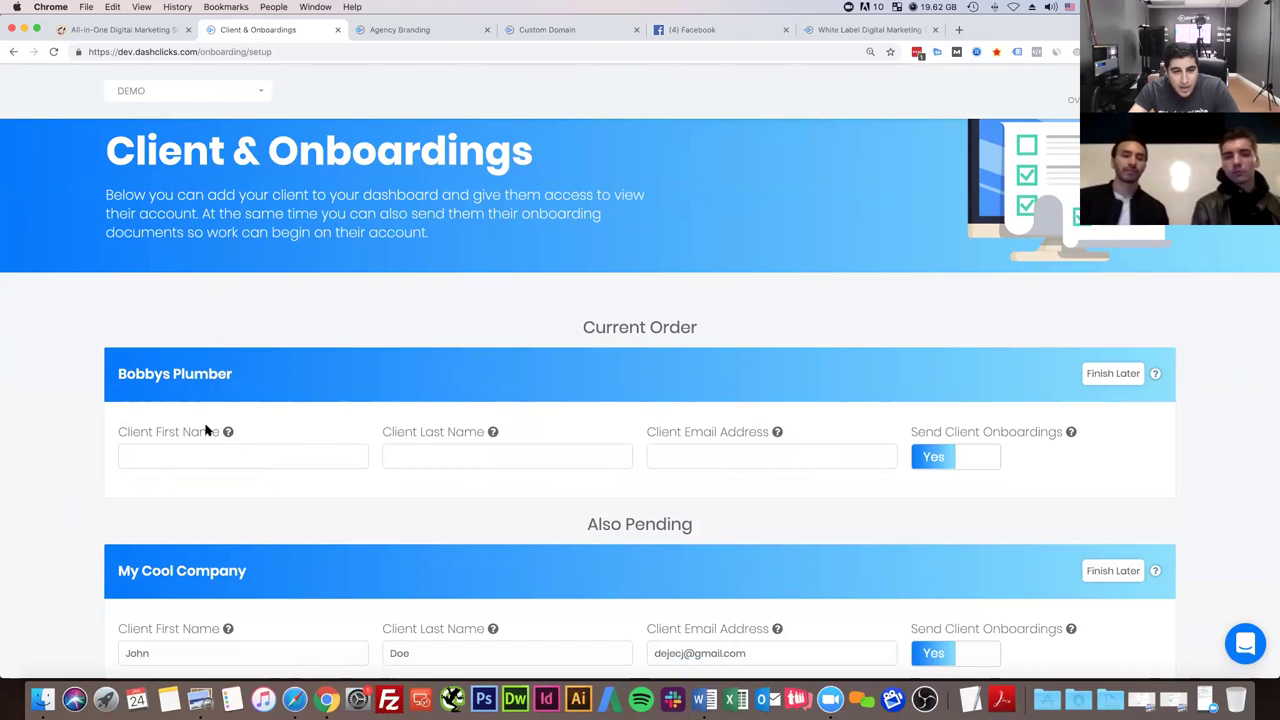
scroll(191, 385, "down", 5)
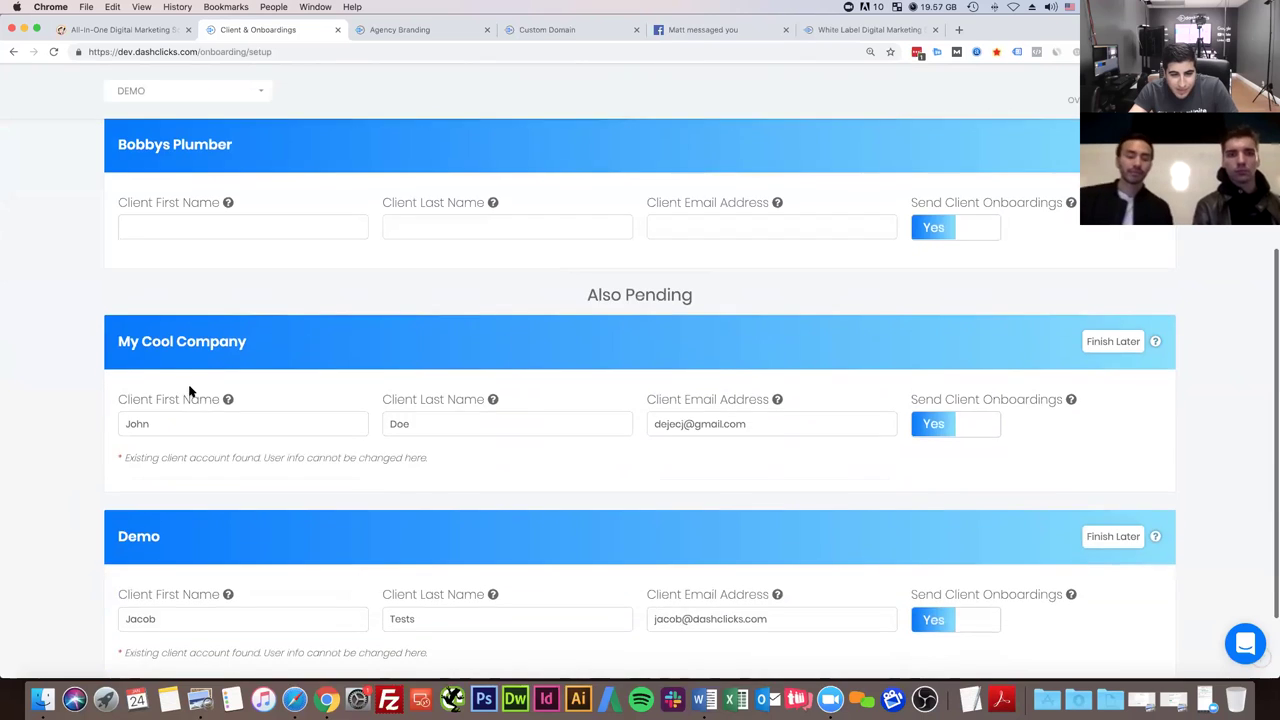
scroll(600, 310, "up", 1)
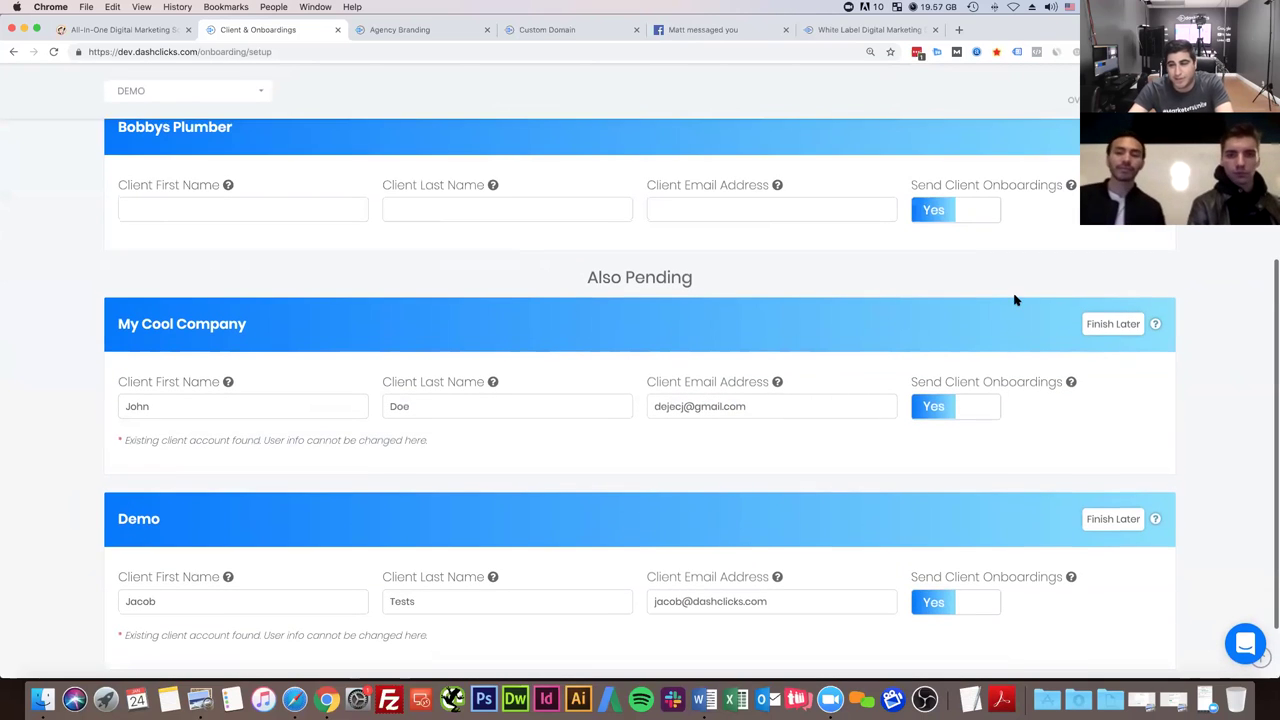
left_click(1127, 321)
left_click(1110, 441)
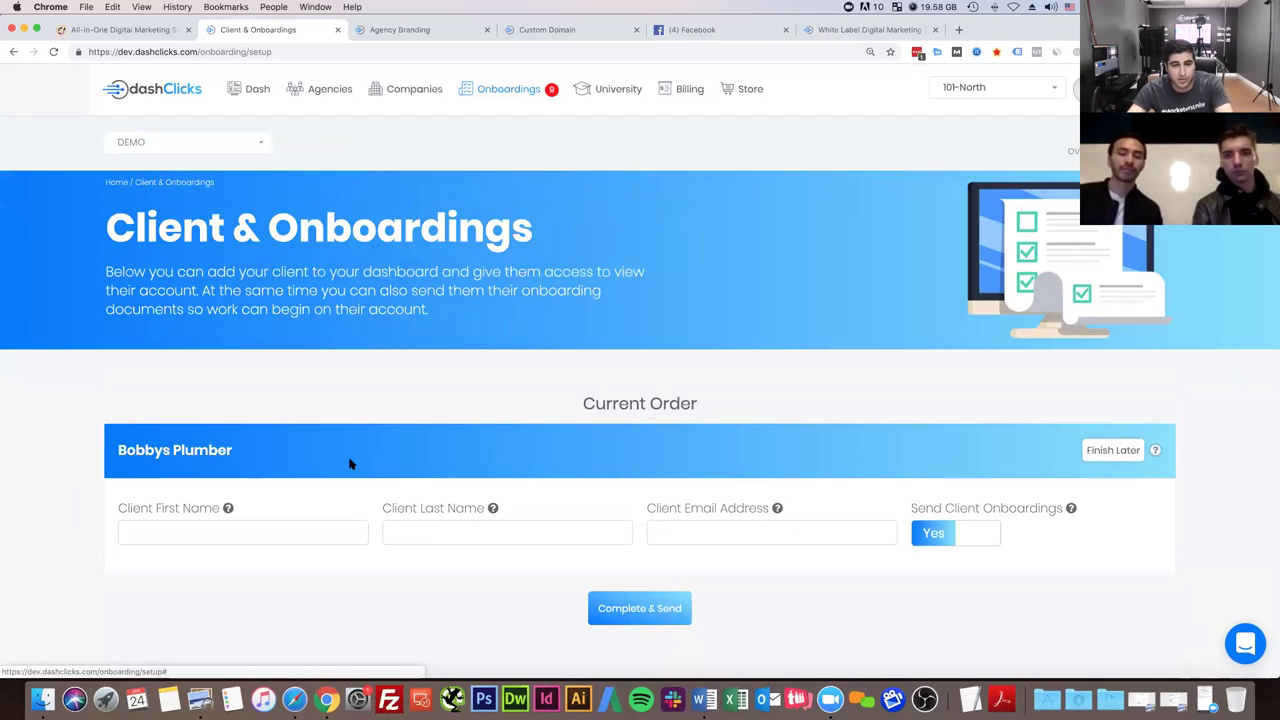
- Fill in the client's first name, last name and e-mail, leaving Send Client Onboardings on Yes
left_click(182, 534)
left_click(35, 520)
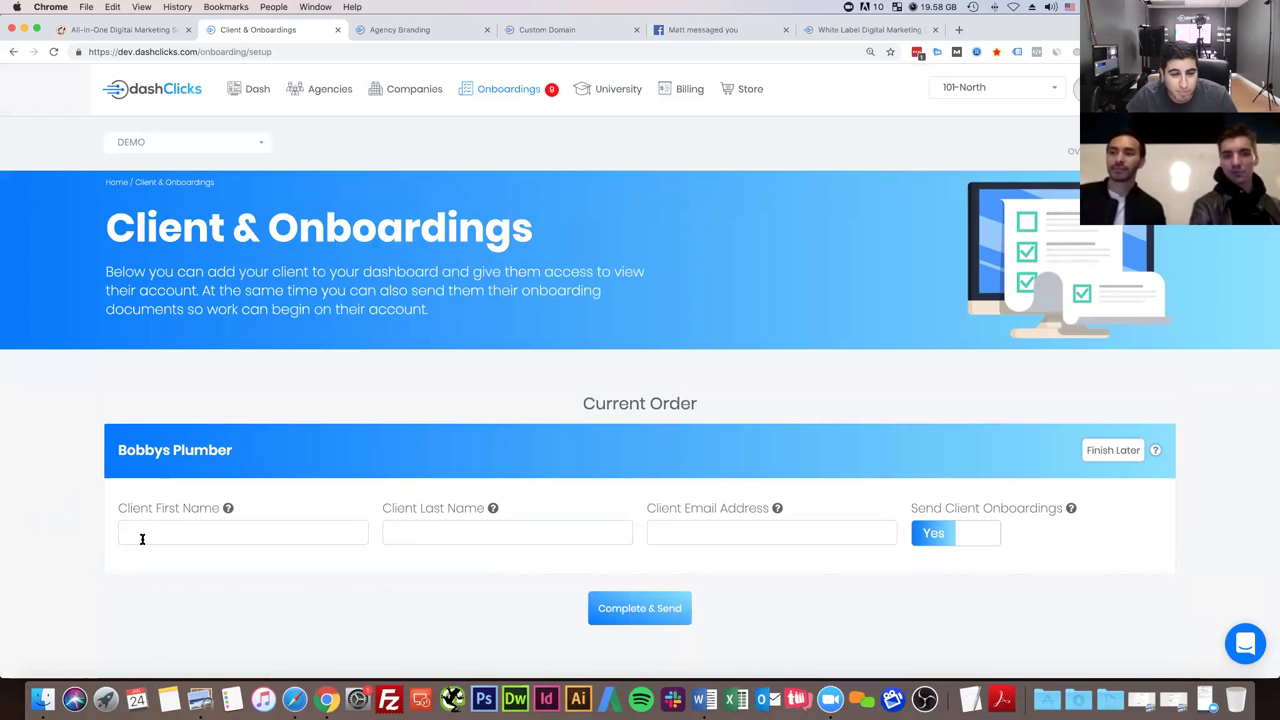
left_click(147, 535)
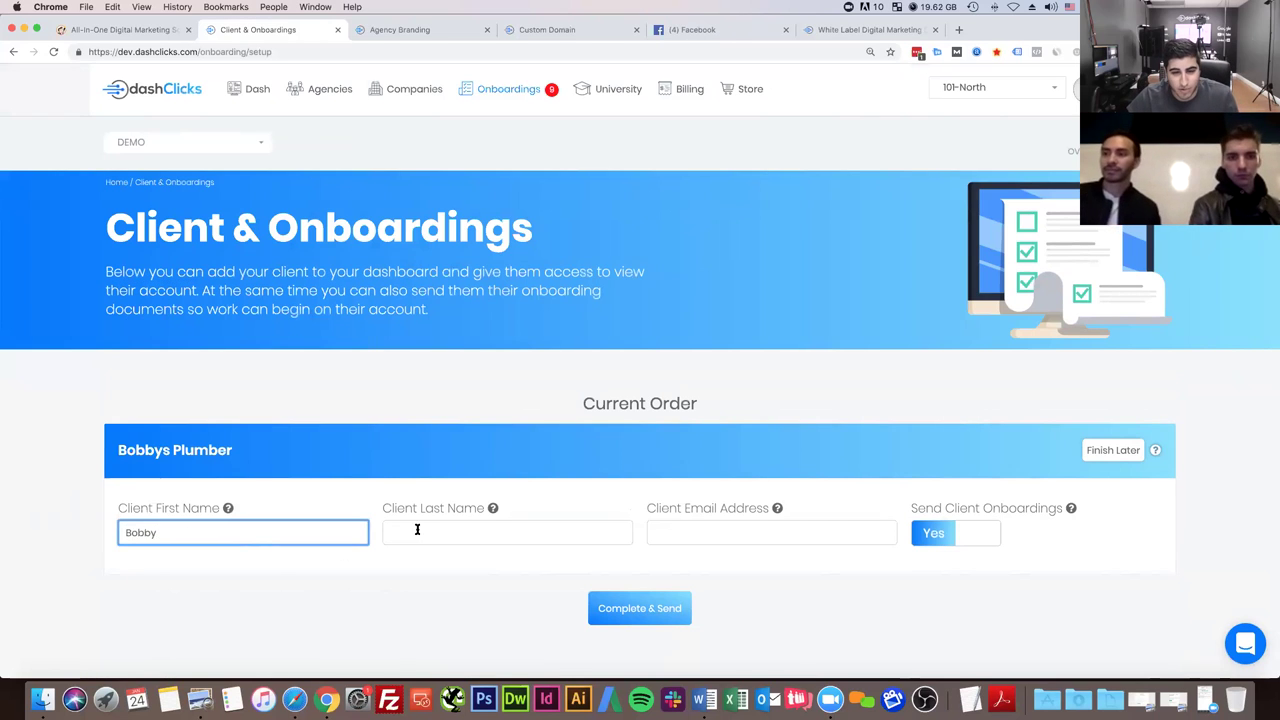
left_click(417, 531)
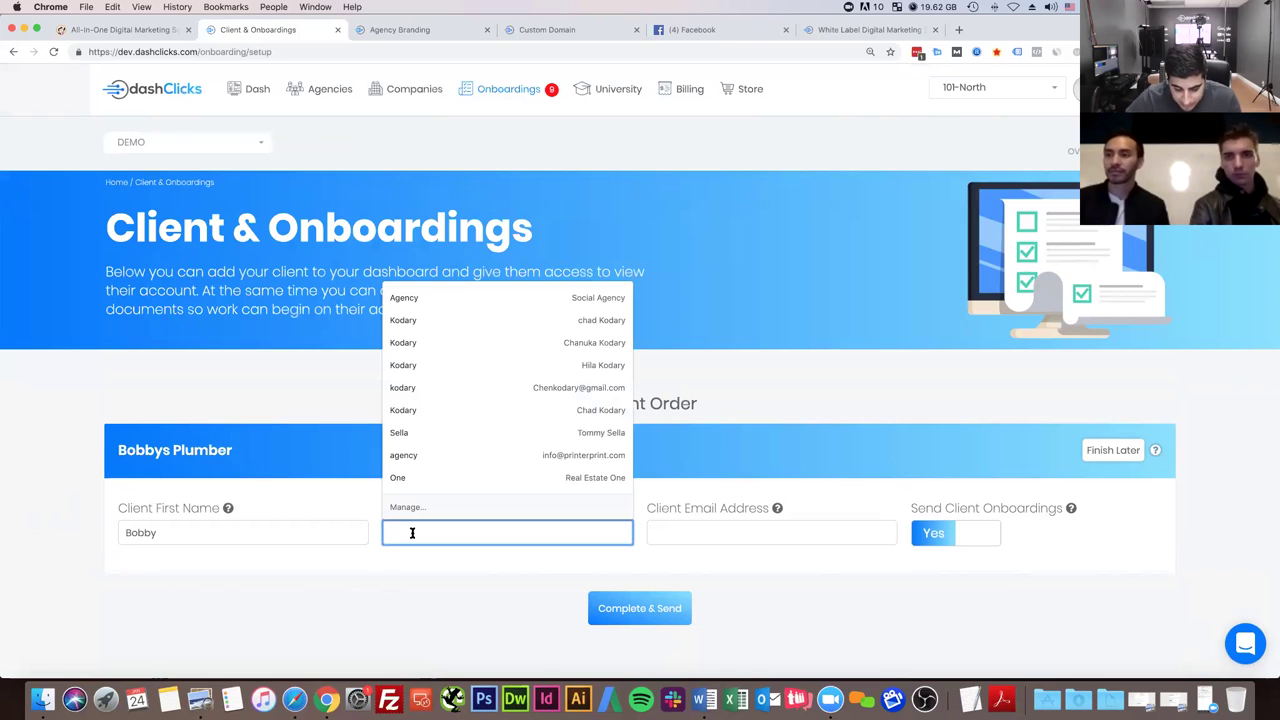
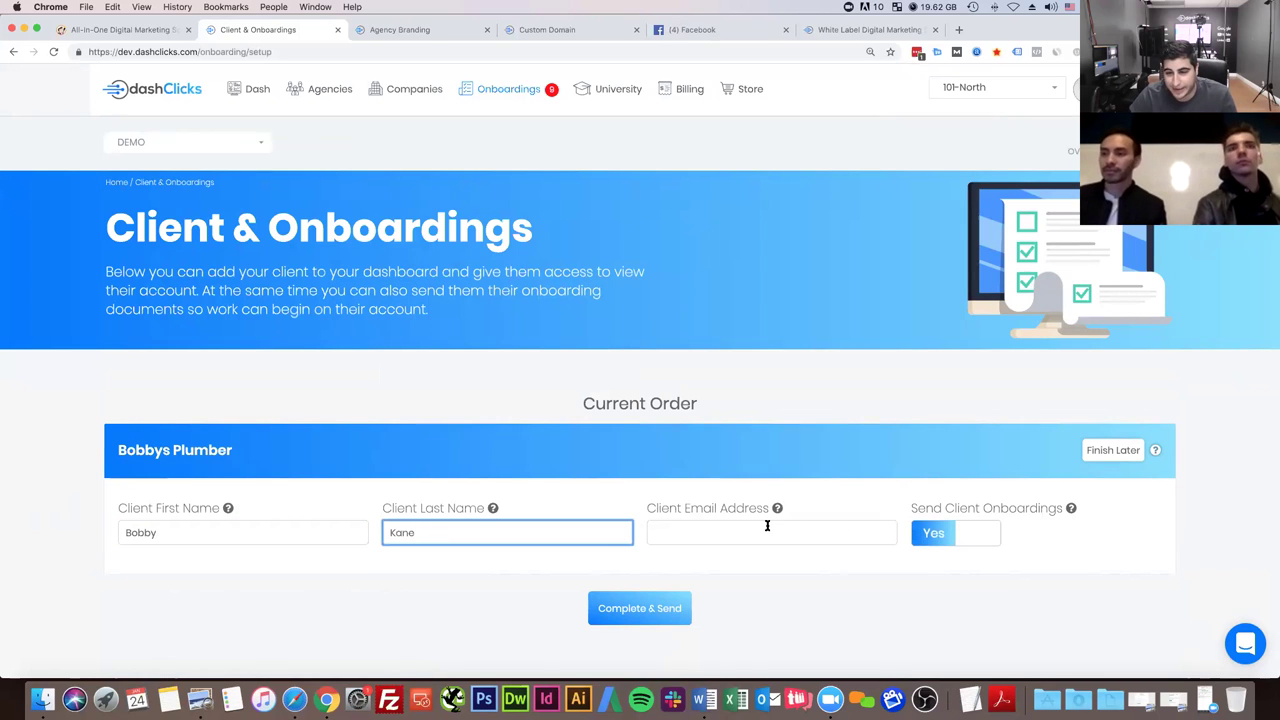
left_click(766, 524)
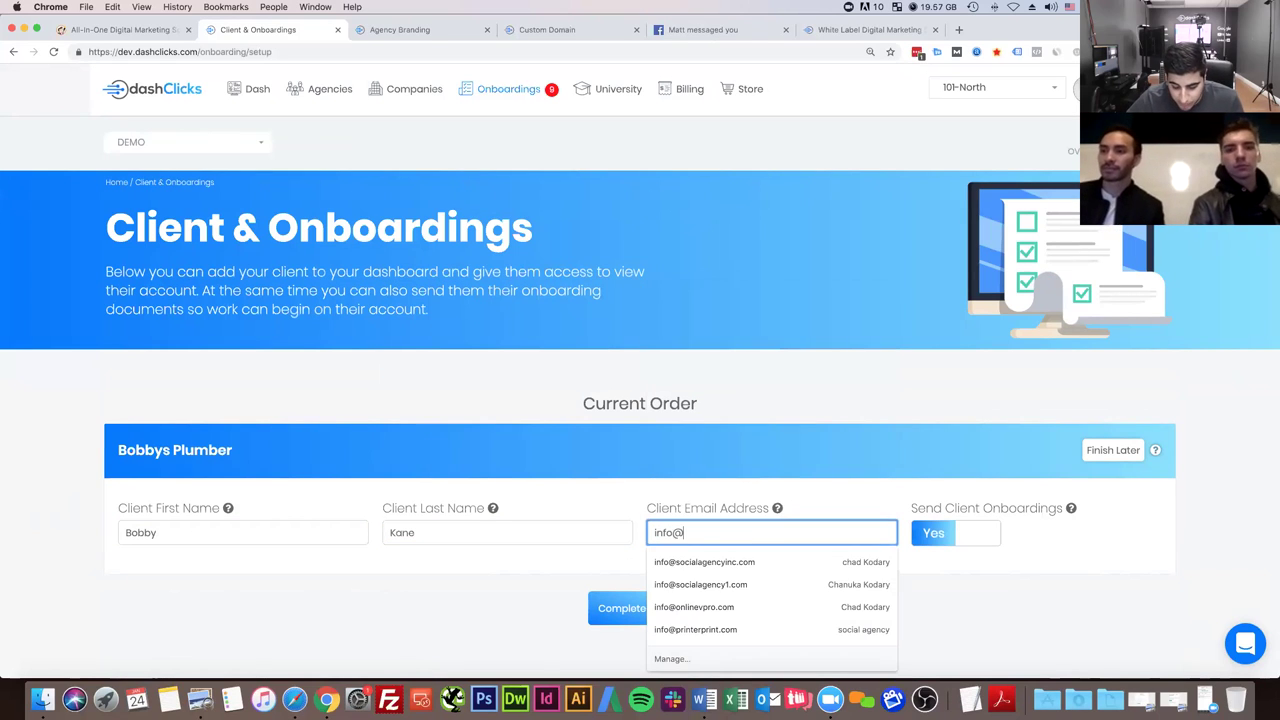
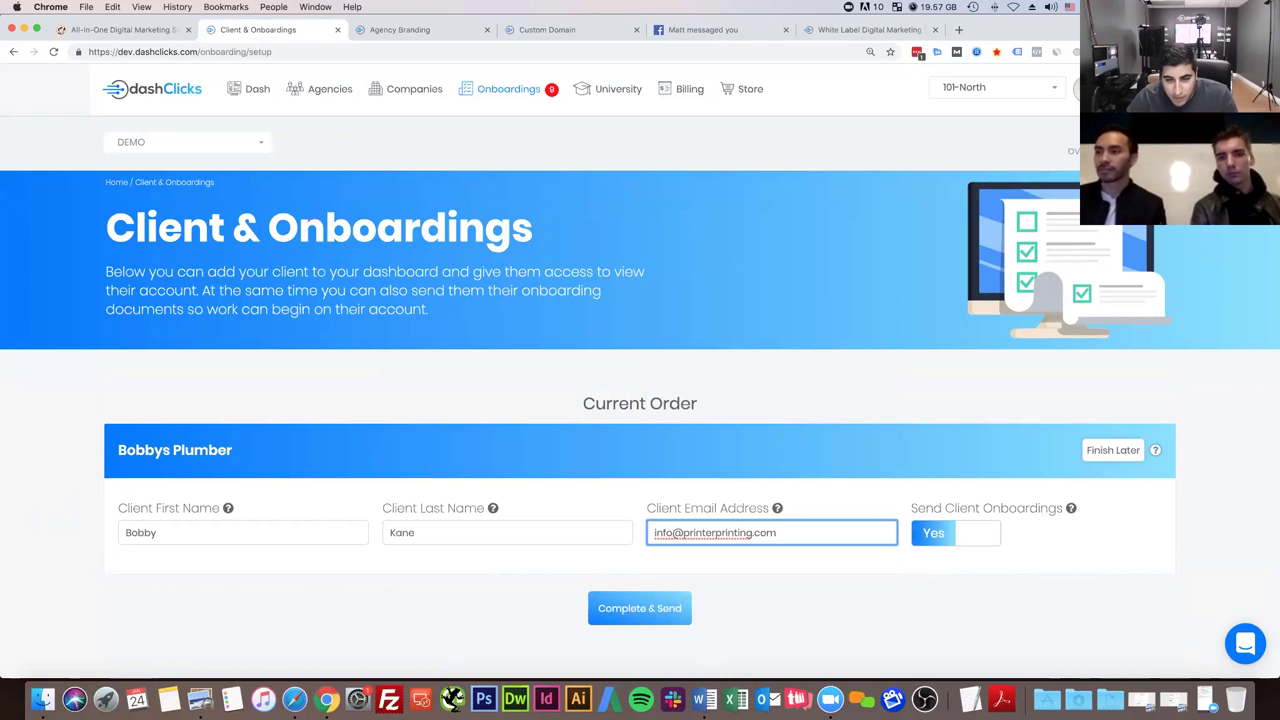
left_click(751, 609)
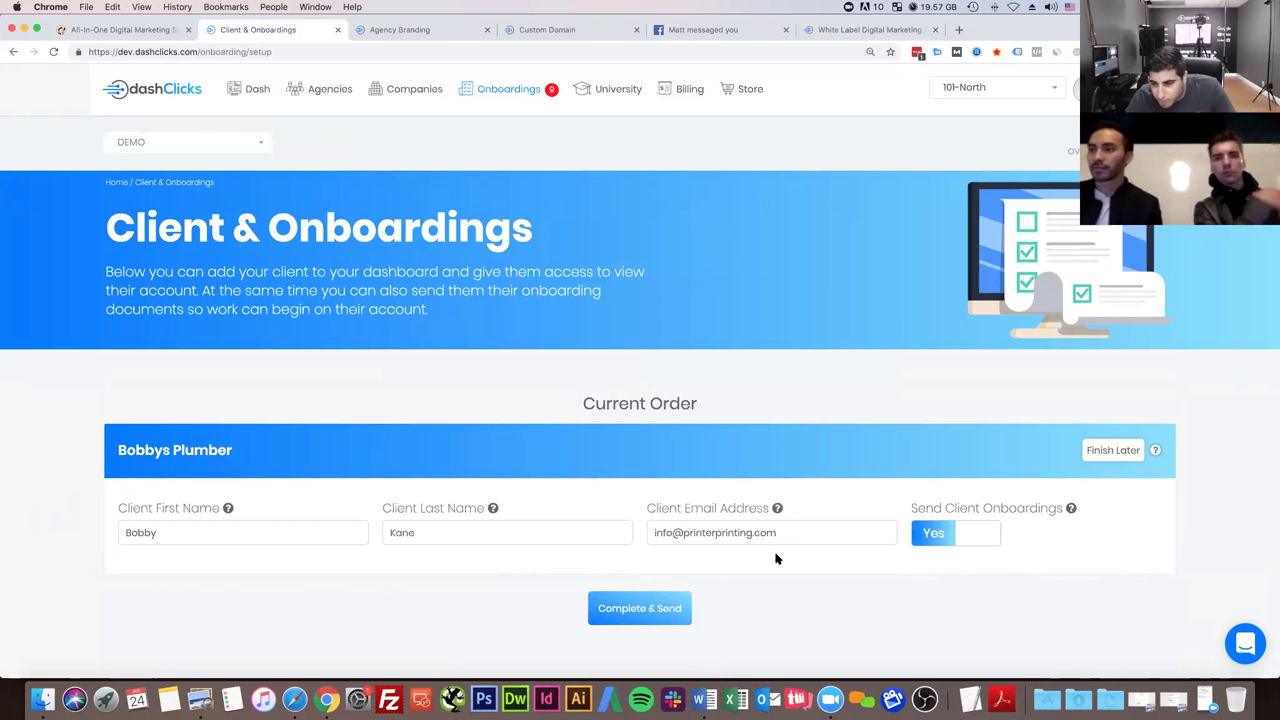
left_click(977, 533)
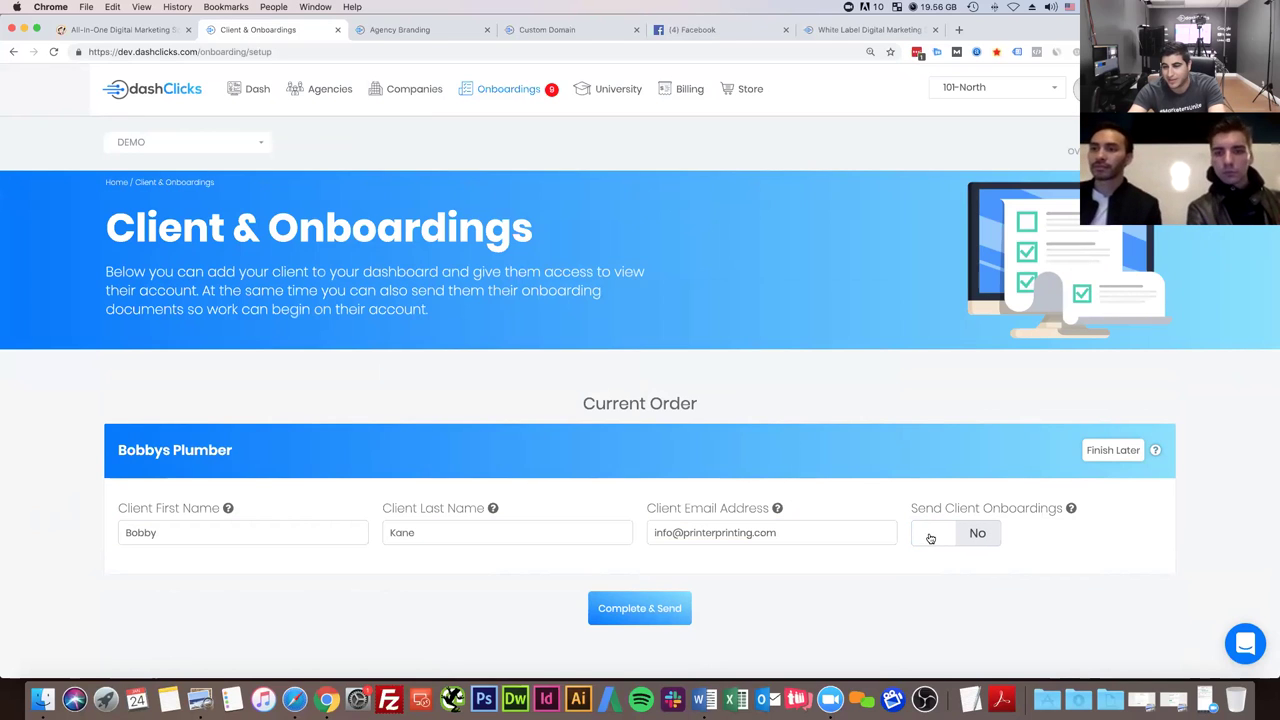
left_click(977, 534)
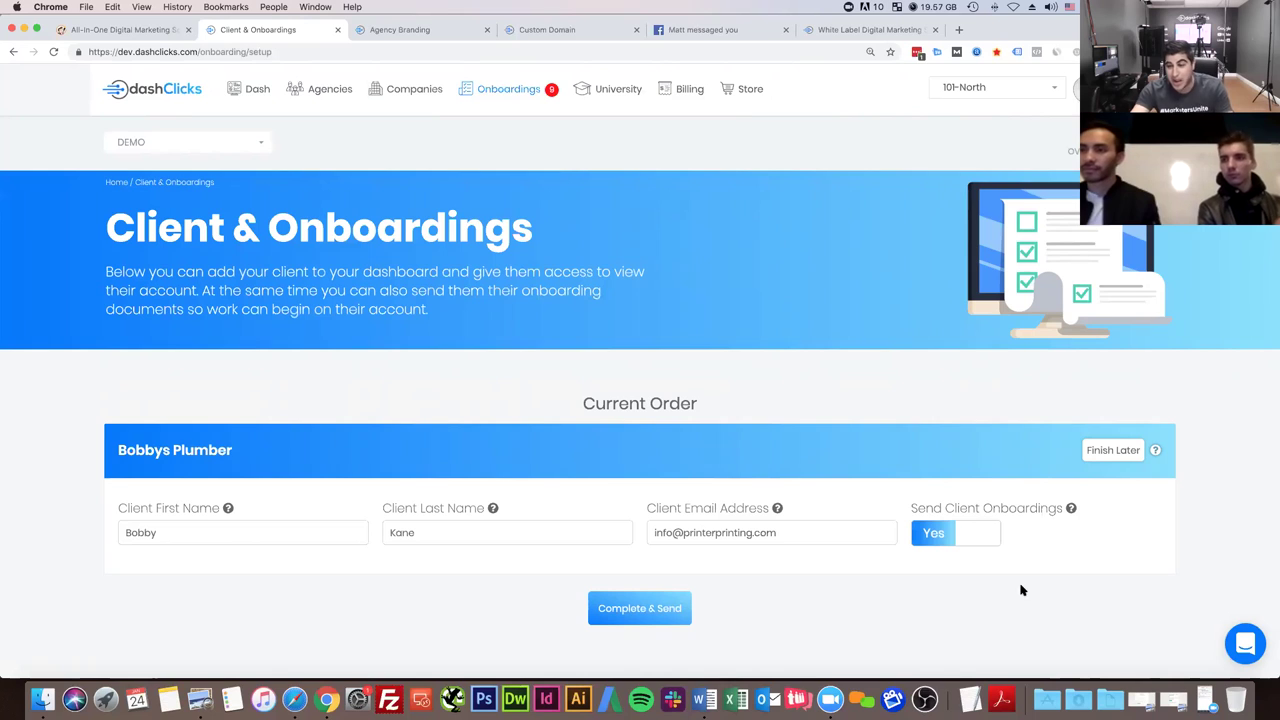
- Complete & Send the Bobbys Plumber order, then restore the Welcome Email from the Dock
left_click(656, 612)
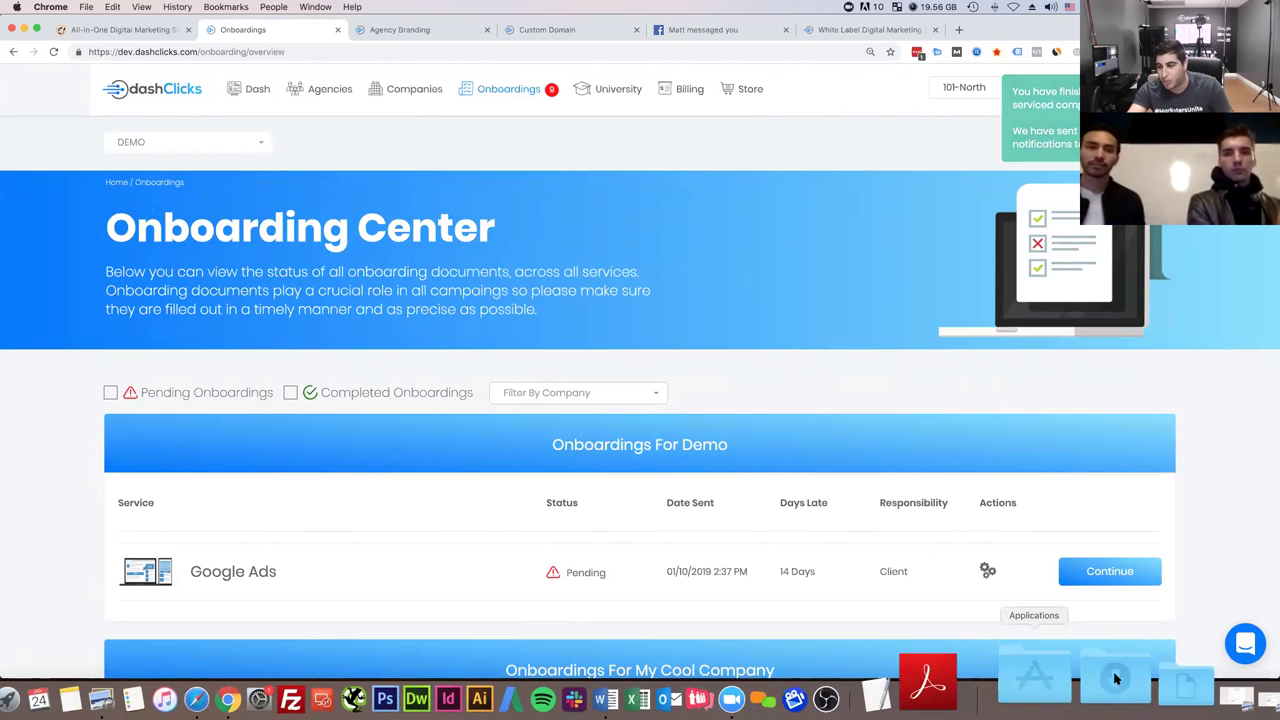
left_click(1178, 678)
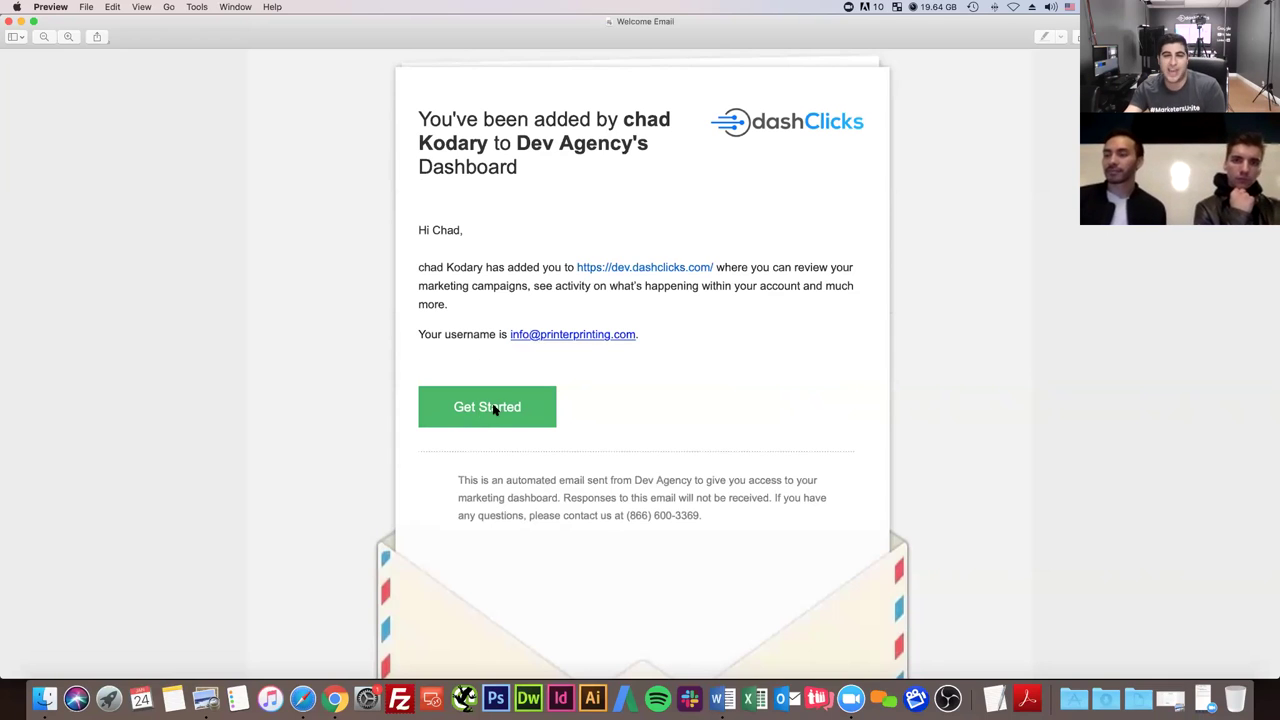
- Close the Welcome Email window in Preview
left_click(8, 22)
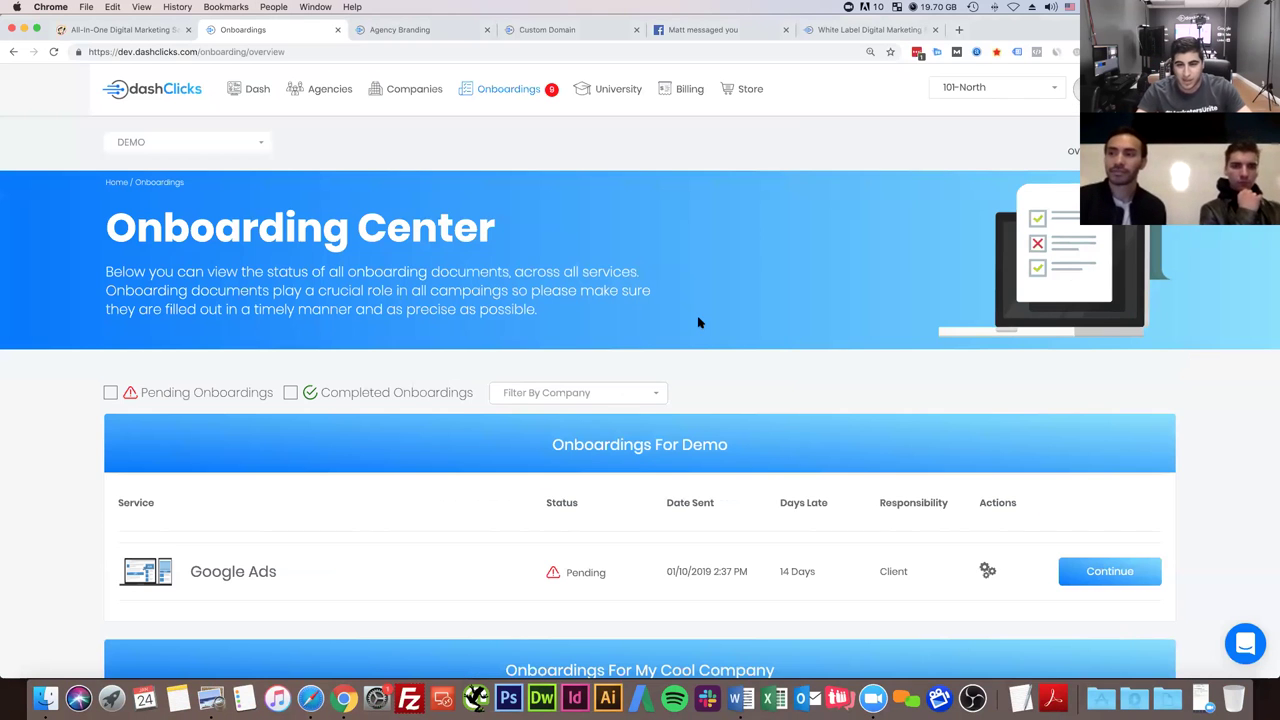
- Filter the Onboarding Center by company to show only Bobbys Plumber
scroll(698, 318, "down", 5)
scroll(674, 343, "down", 3)
scroll(674, 343, "up", 5)
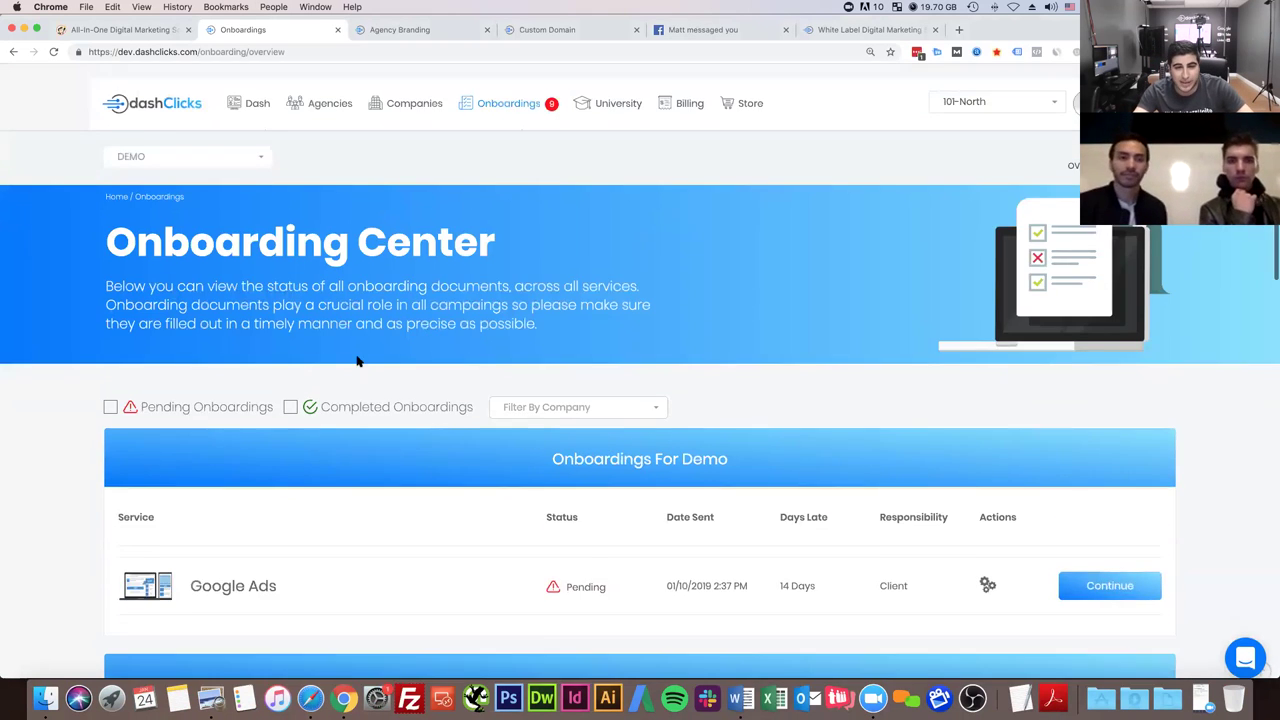
scroll(357, 360, "down", 1)
left_click(517, 313)
left_click(543, 408)
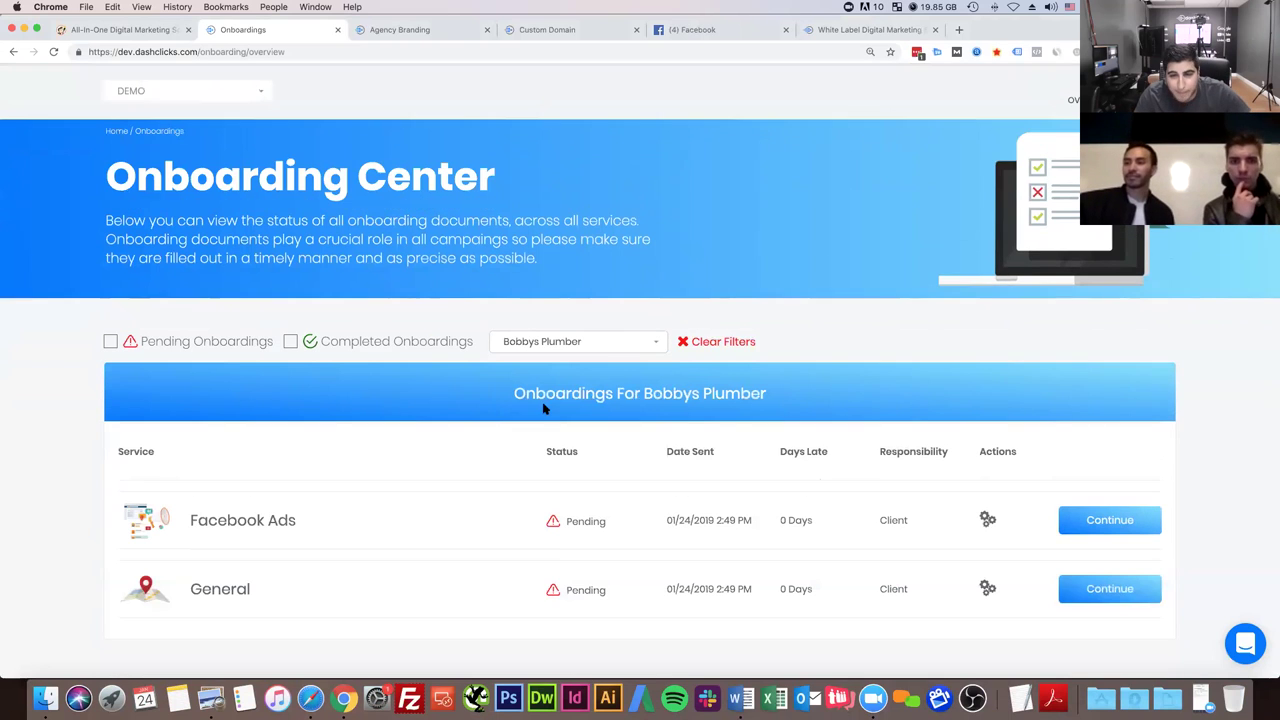